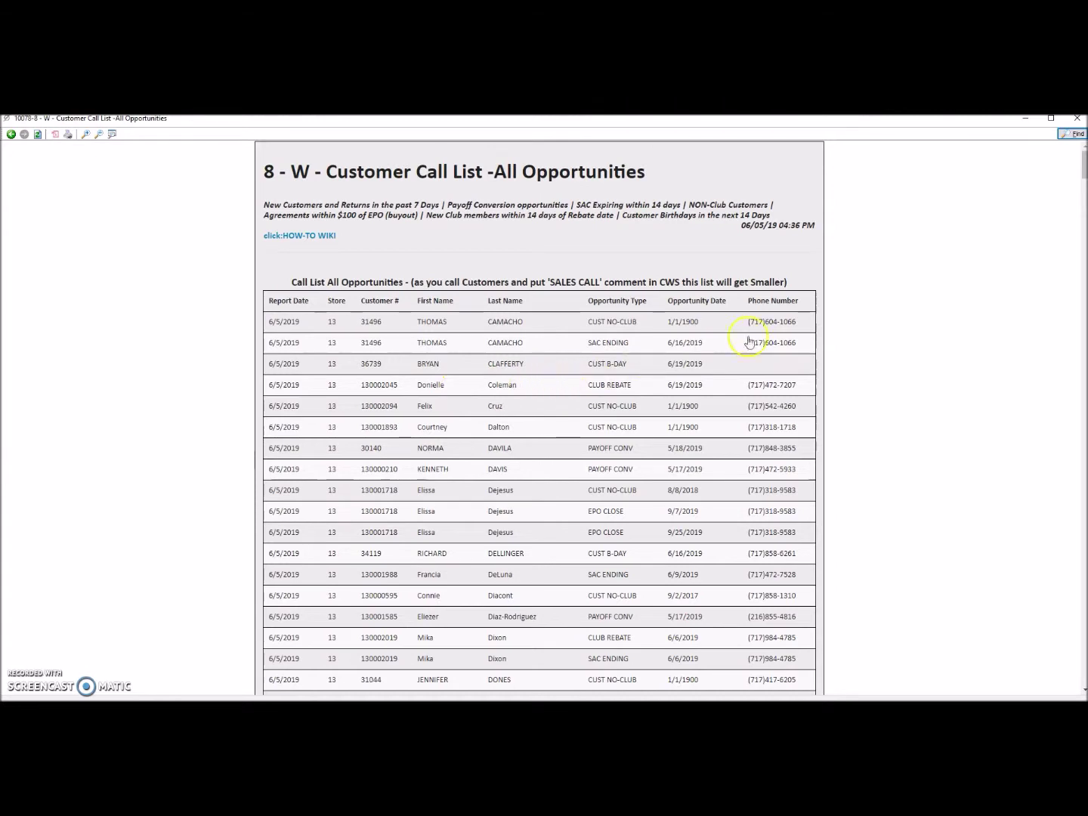
Step: Download the Customer Call List report as an HTML file to the Desktop, then close the report window
left_click(10, 135)
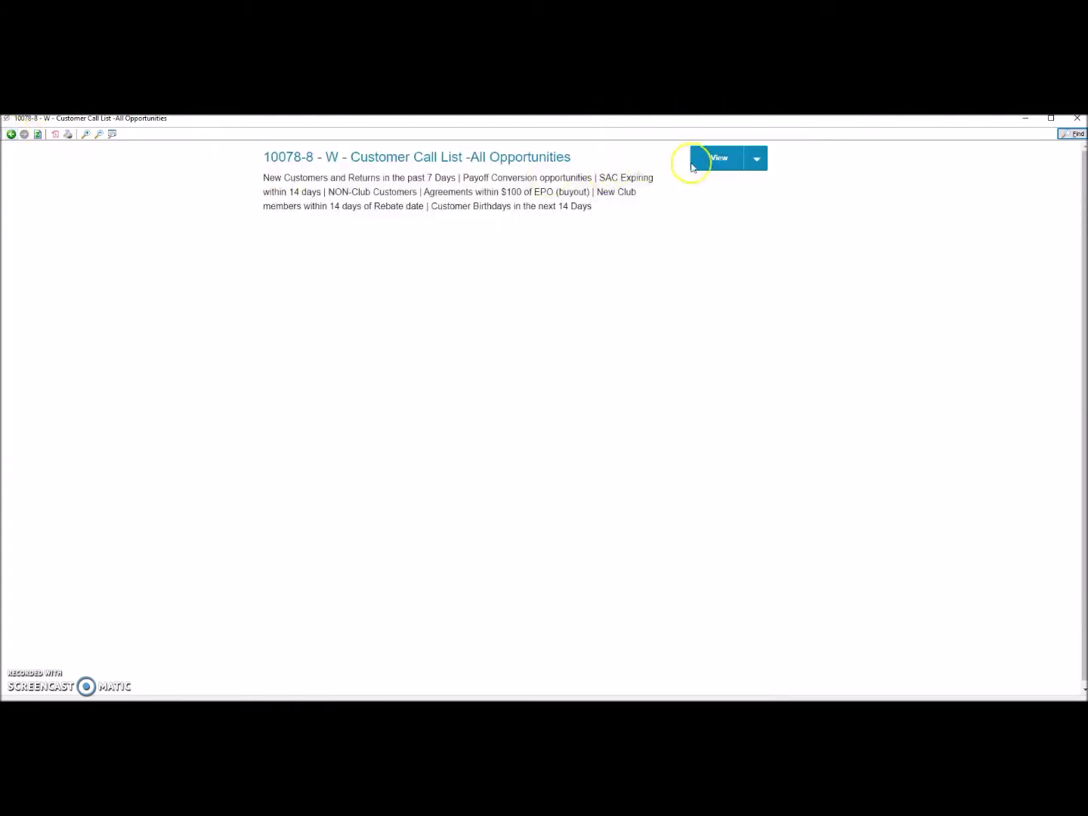
left_click(758, 159)
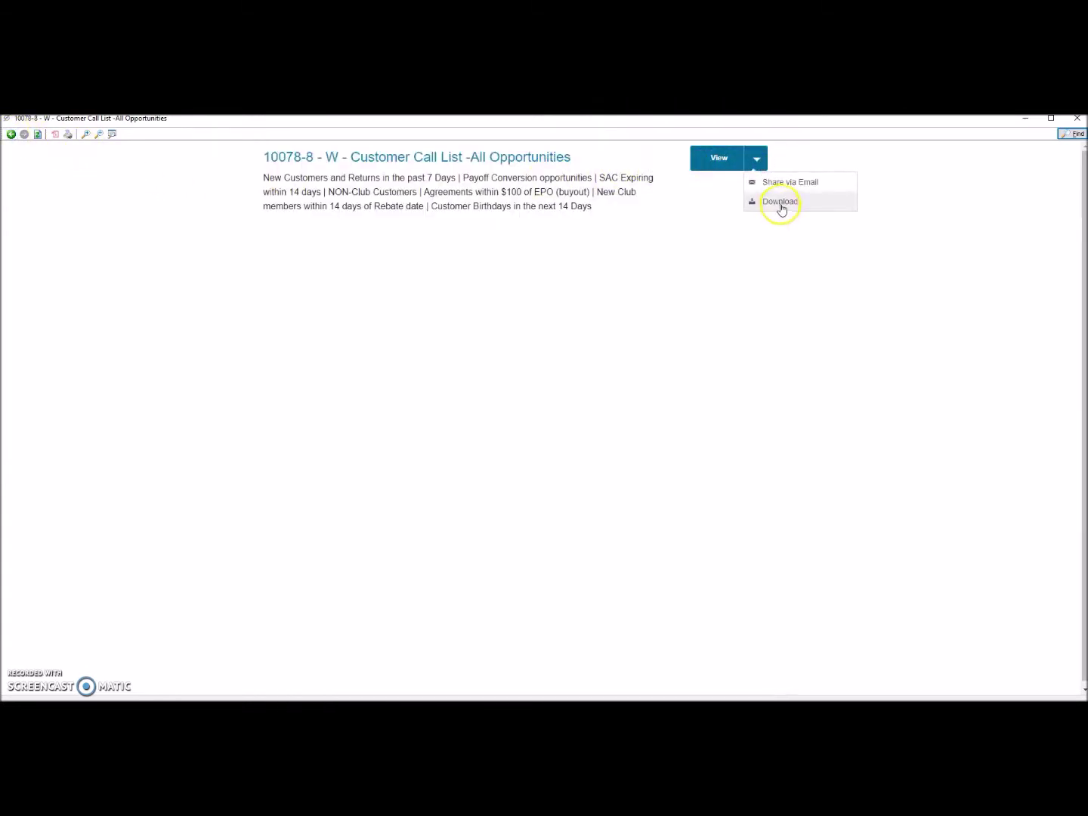
left_click(780, 201)
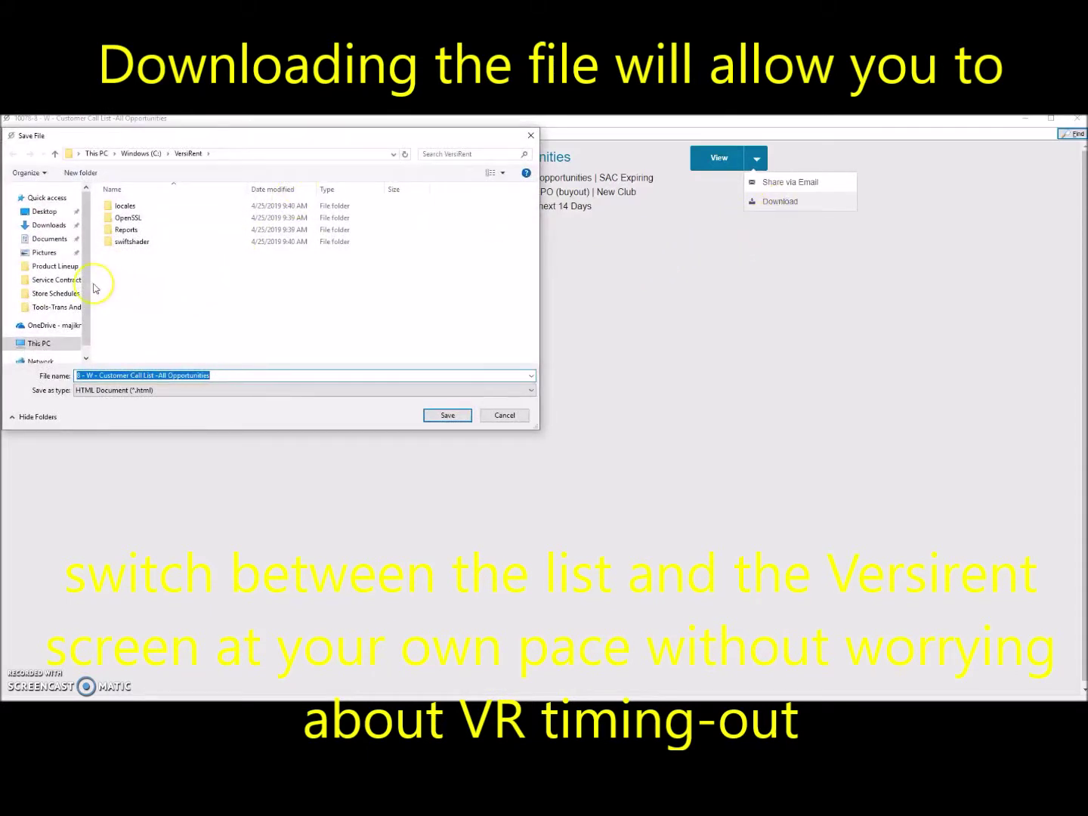
left_click(44, 213)
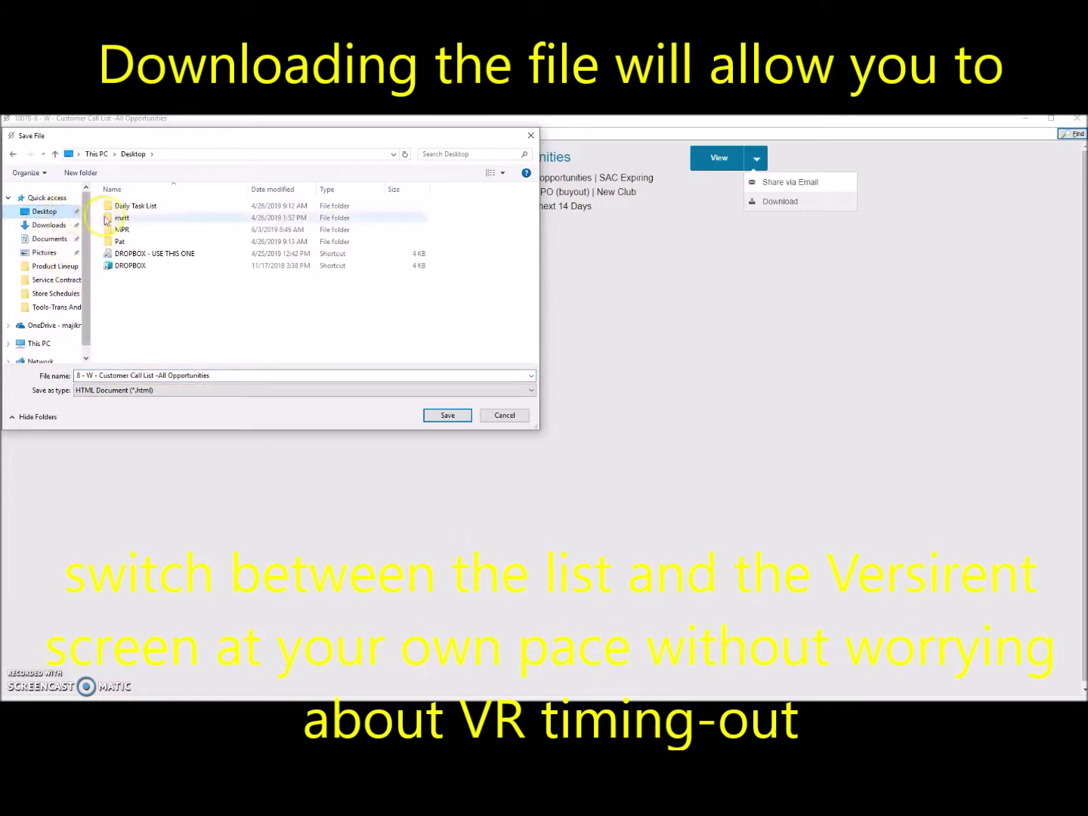
left_click(218, 375)
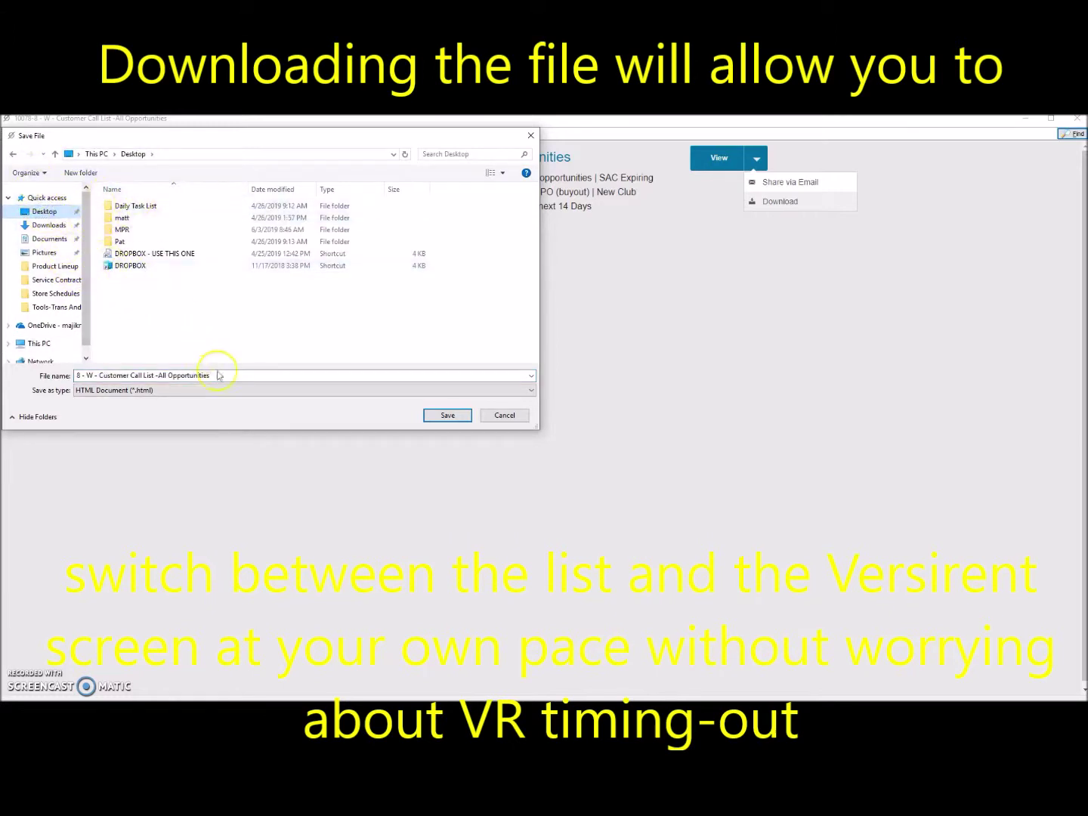
left_click(448, 415)
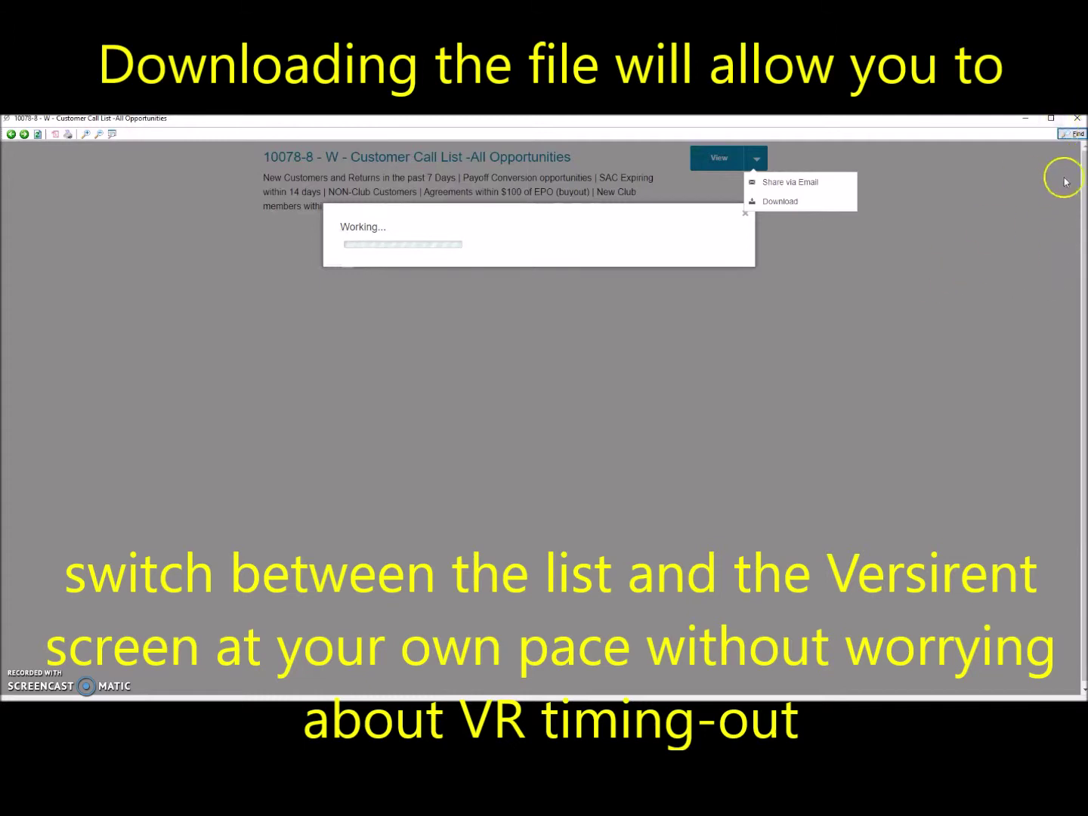
left_click(1079, 121)
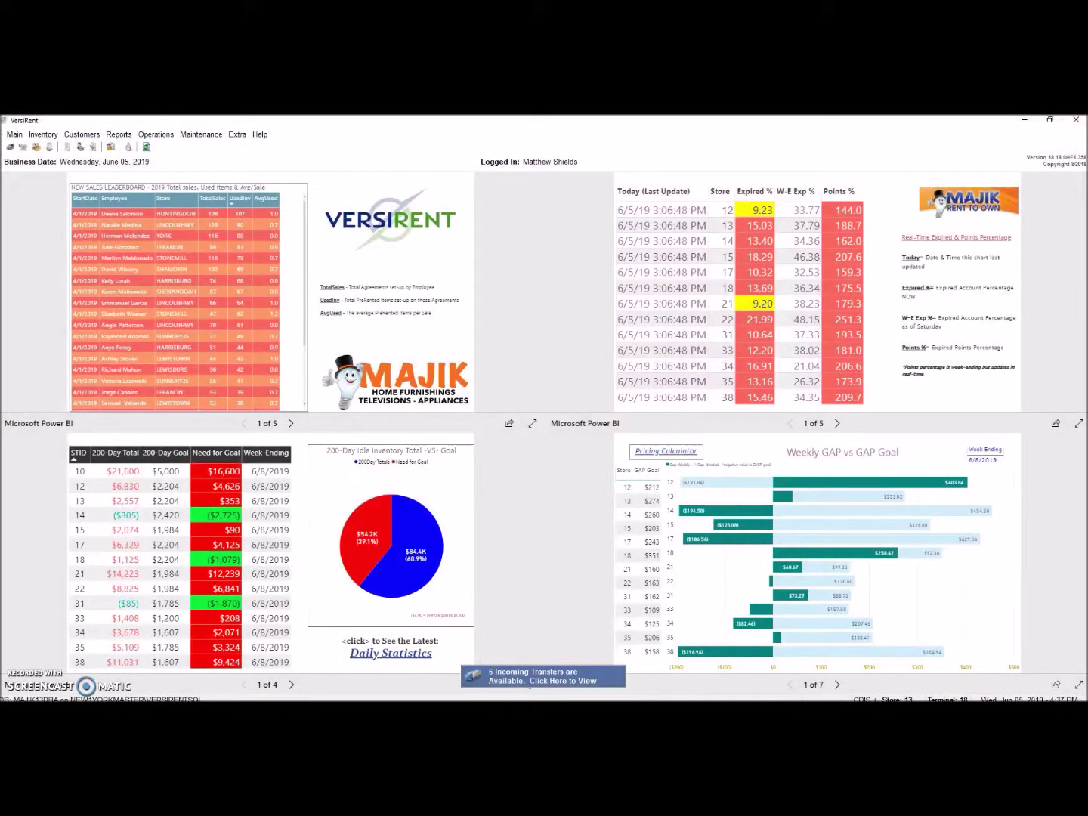
Step: Open '8 - W - Customer Call List -All Opportunities' from the Desktop in Microsoft Edge
key("alt+Tab")
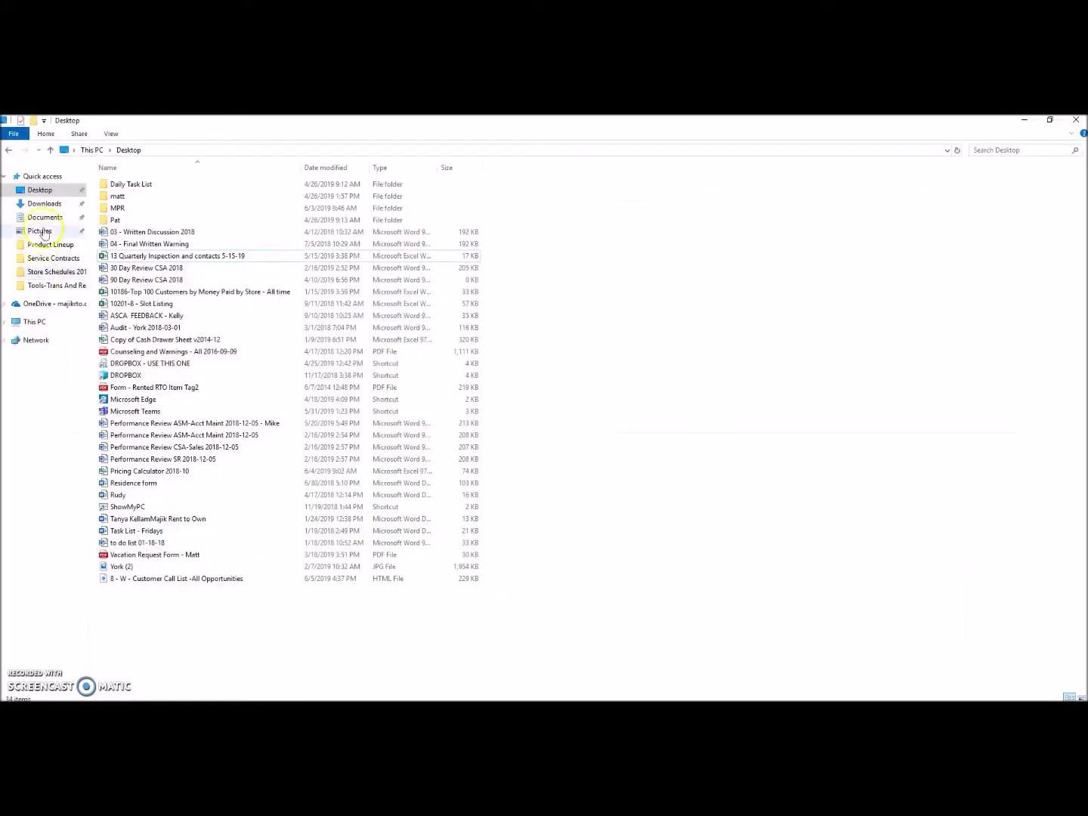
left_click(44, 190)
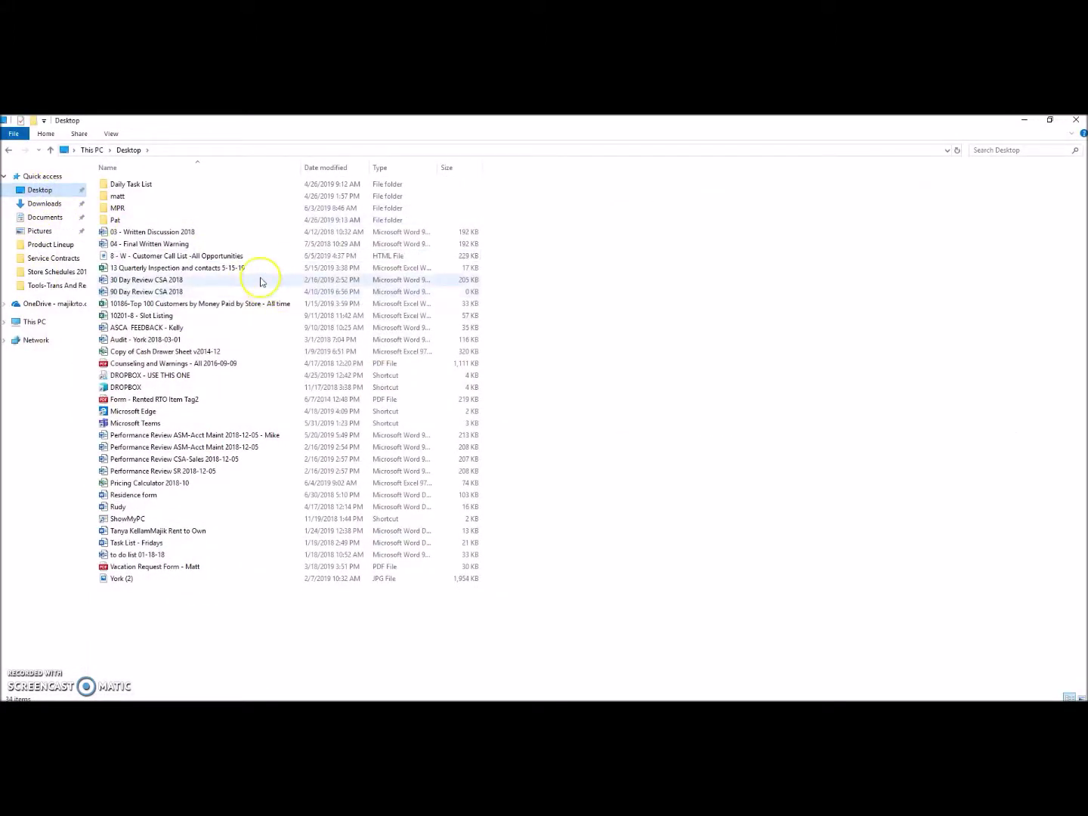
double_click(188, 258)
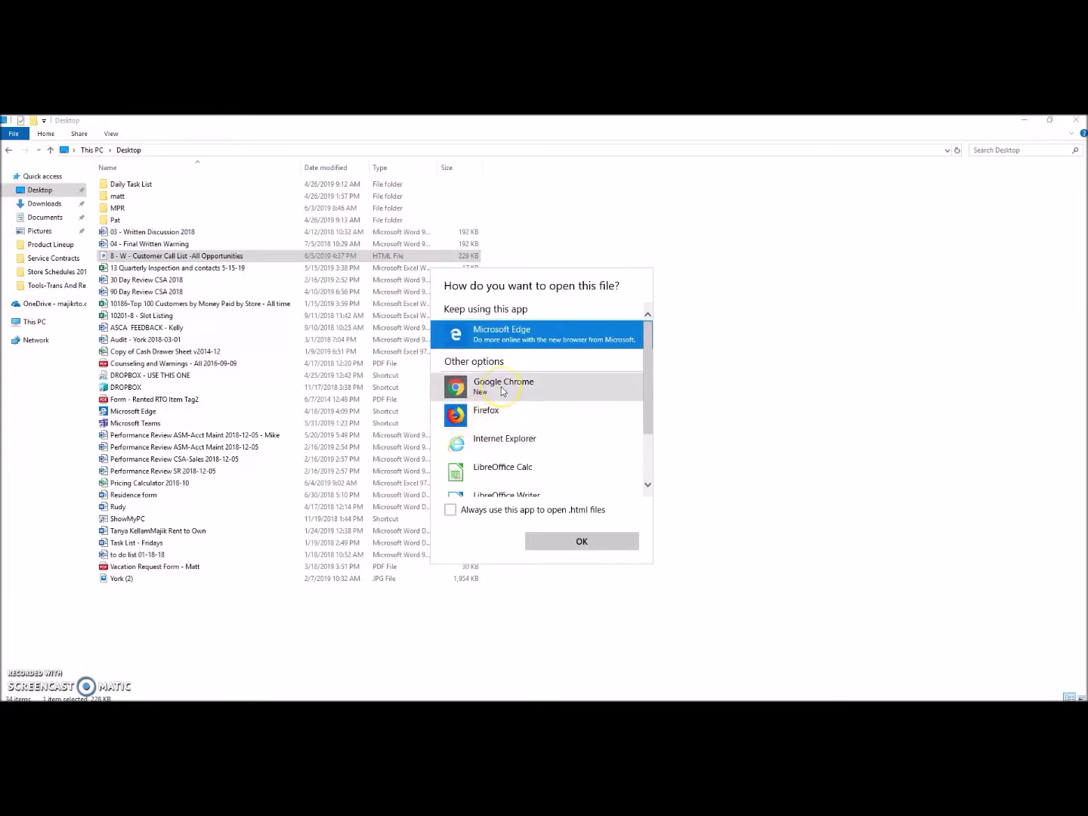
left_click(585, 541)
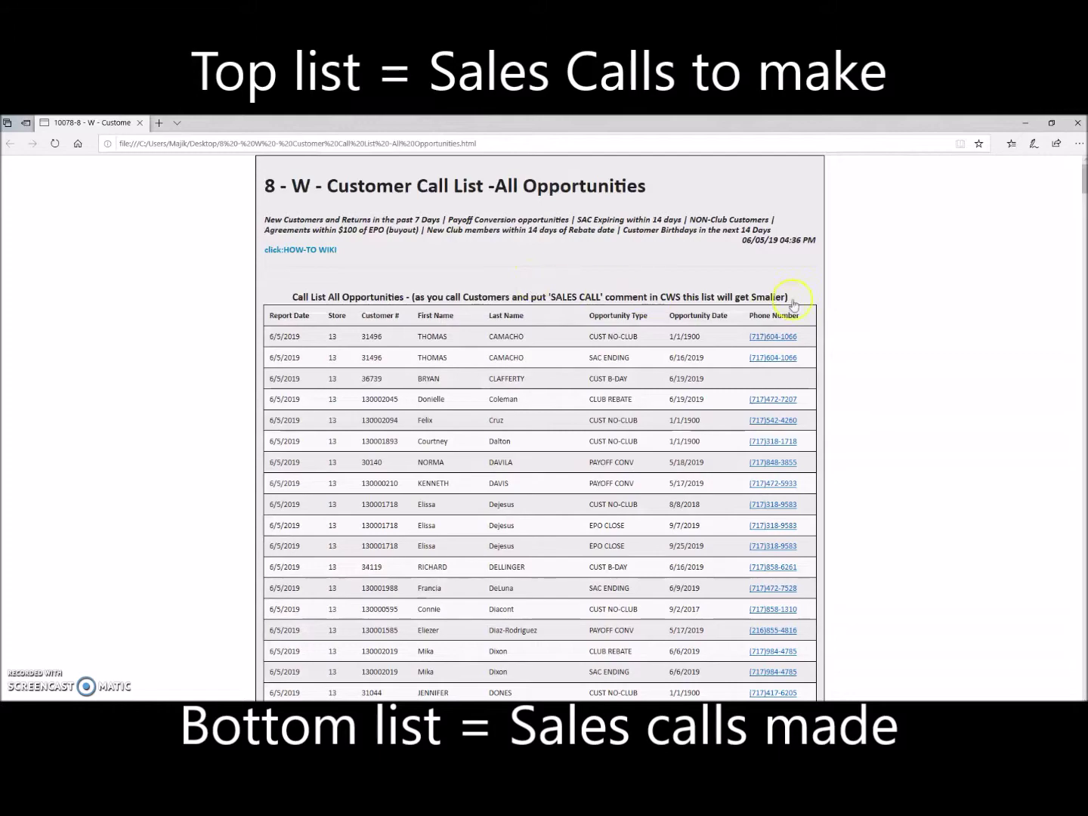
Step: Scroll the report page down past the call list to the Opportunity Calls Made table
left_click_drag(1083, 178, 1071, 539)
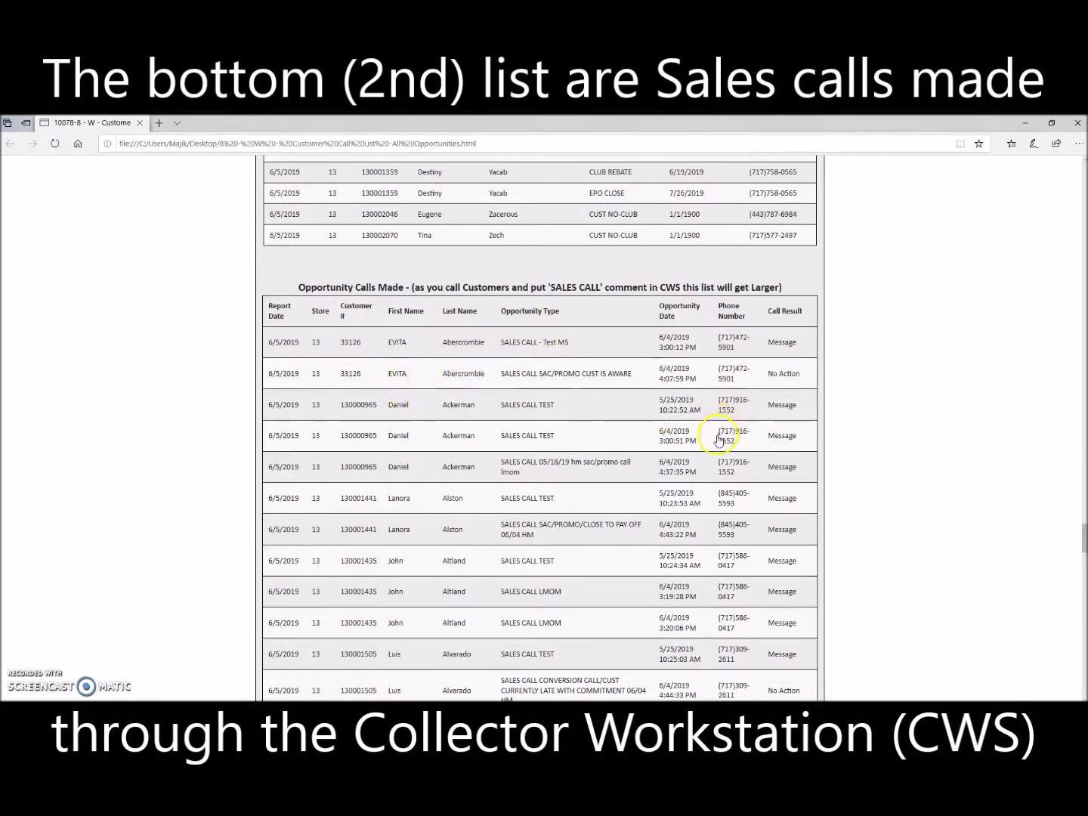
scroll(719, 437, "up", 5)
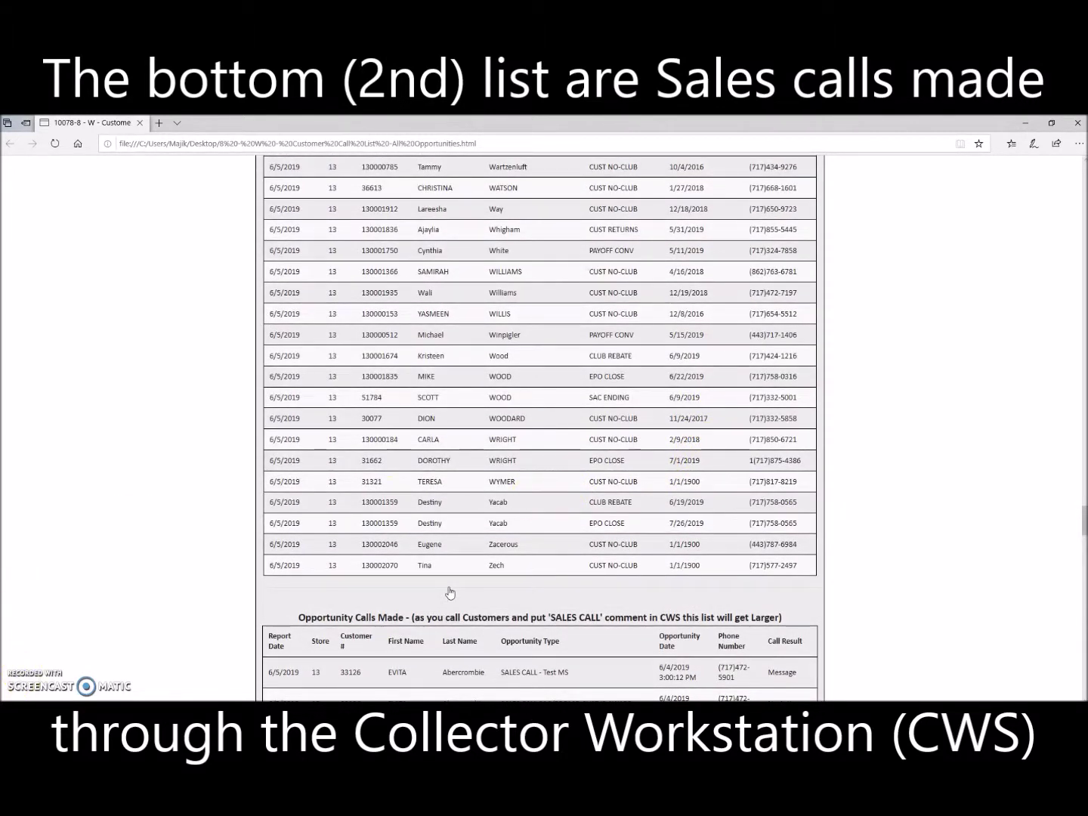
scroll(450, 593, "down", 1)
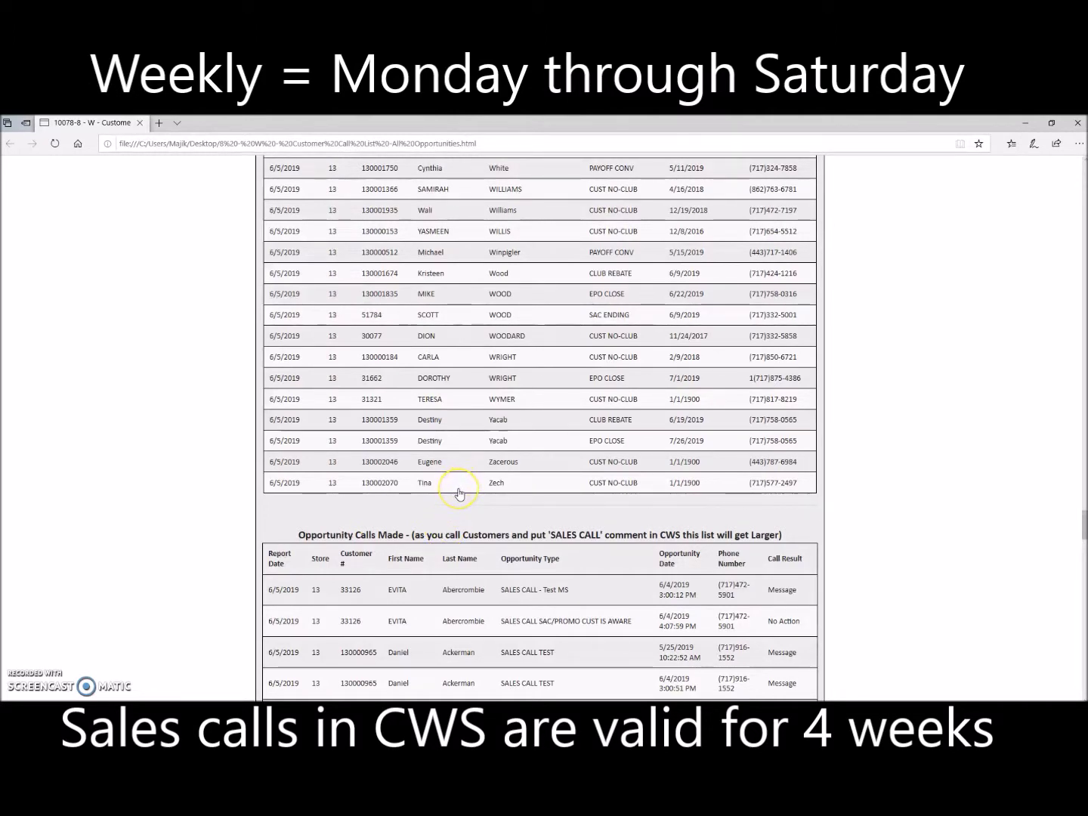
scroll(461, 490, "up", 15)
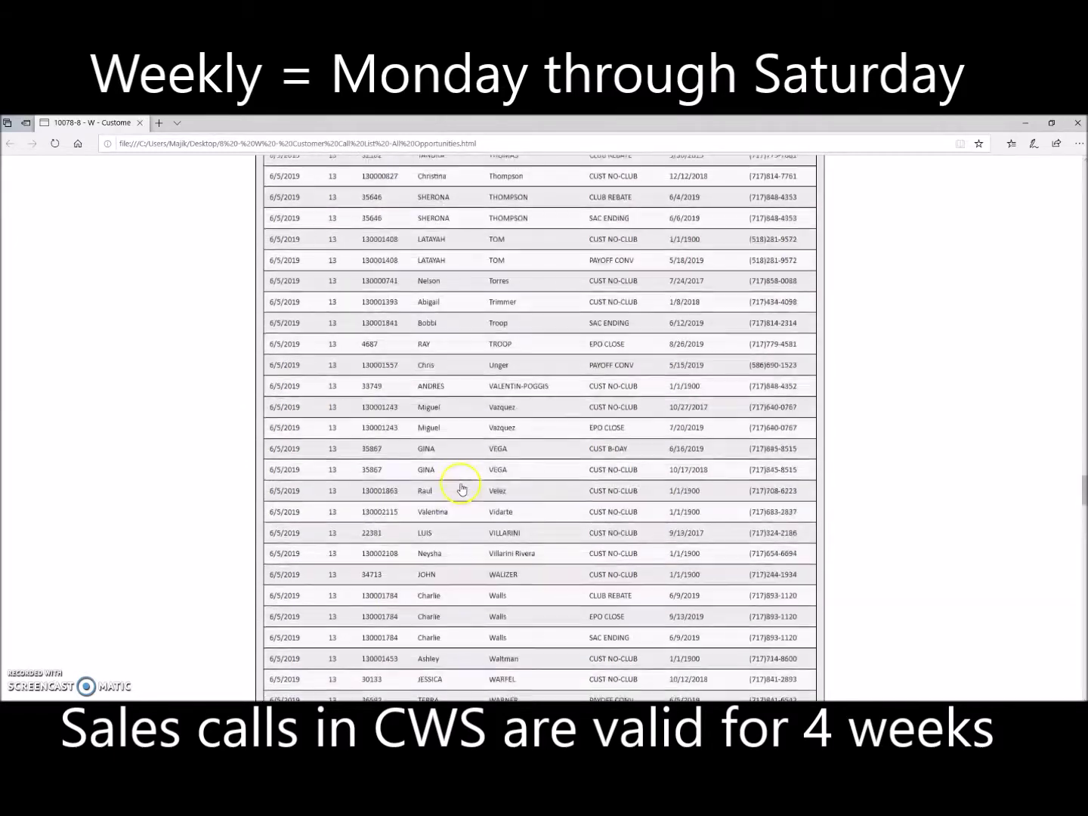
scroll(461, 493, "up", 15)
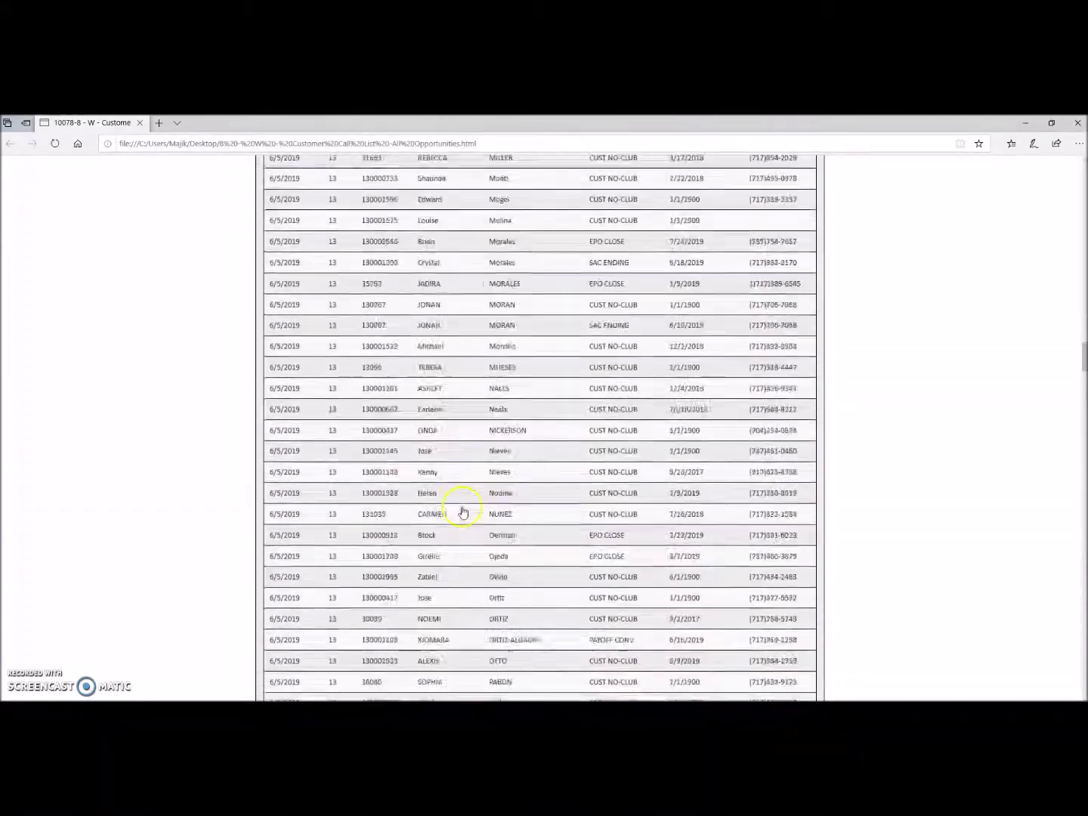
scroll(461, 524, "up", 15)
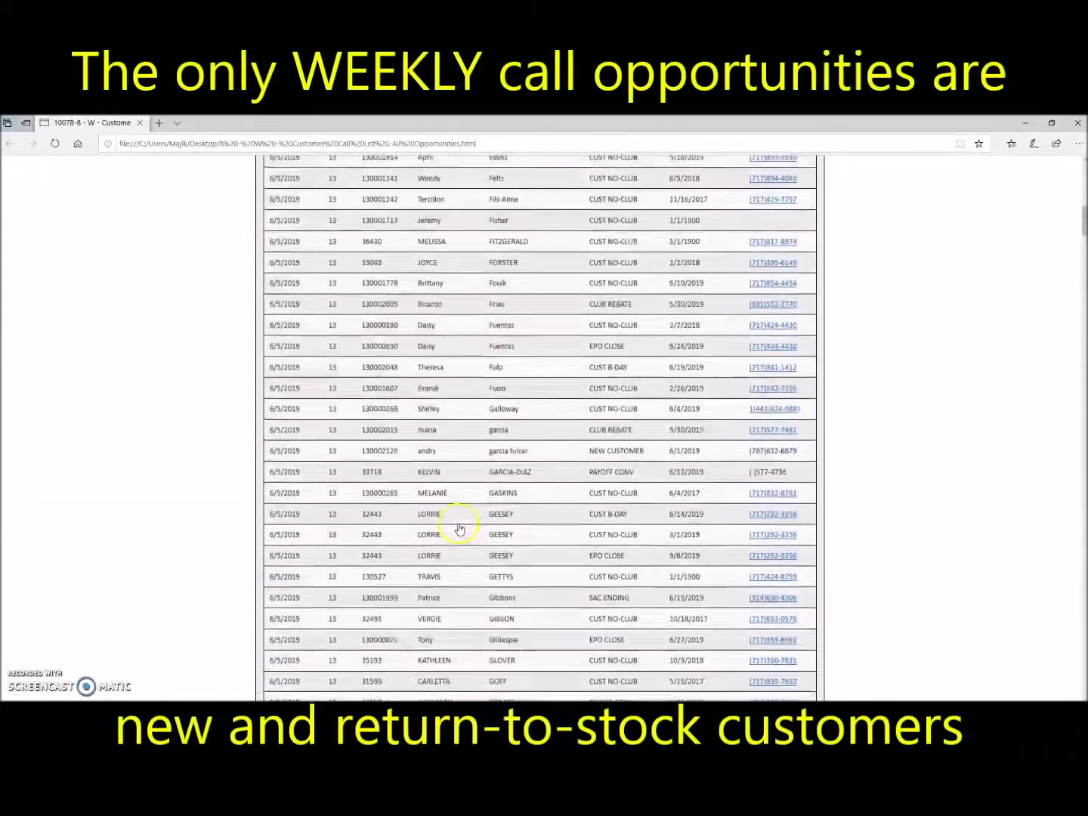
scroll(458, 531, "down", 15)
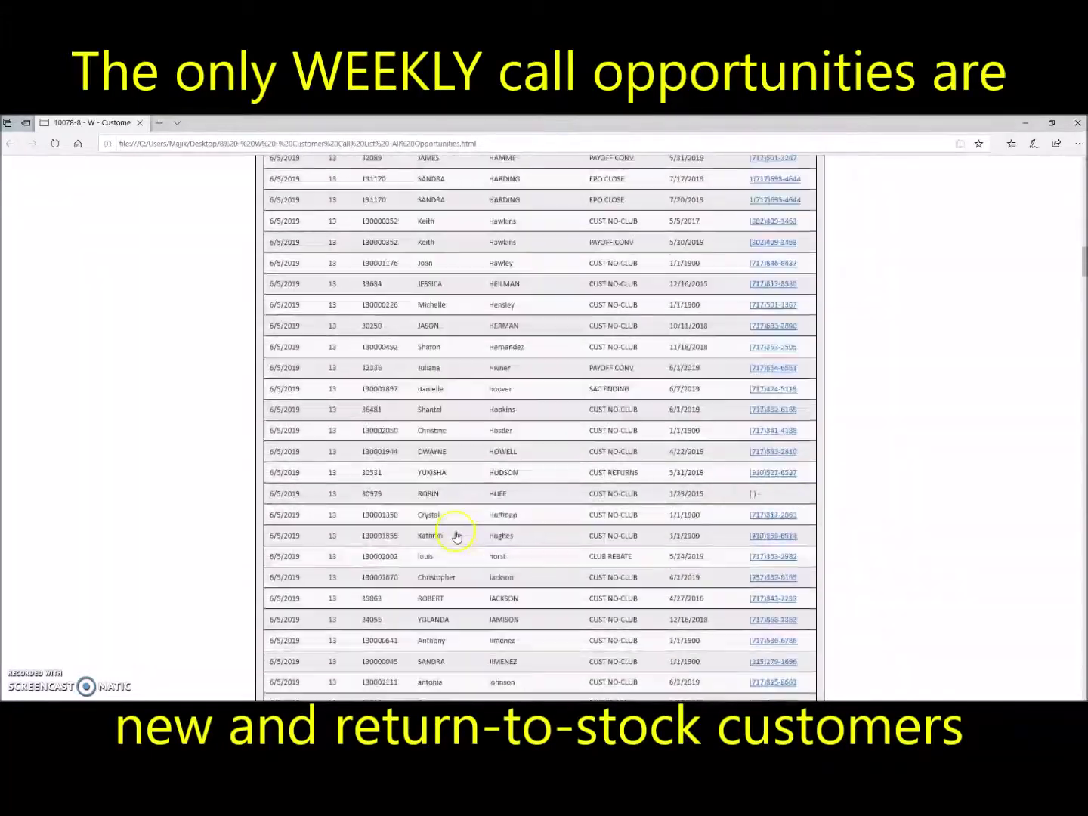
scroll(457, 550, "down", 15)
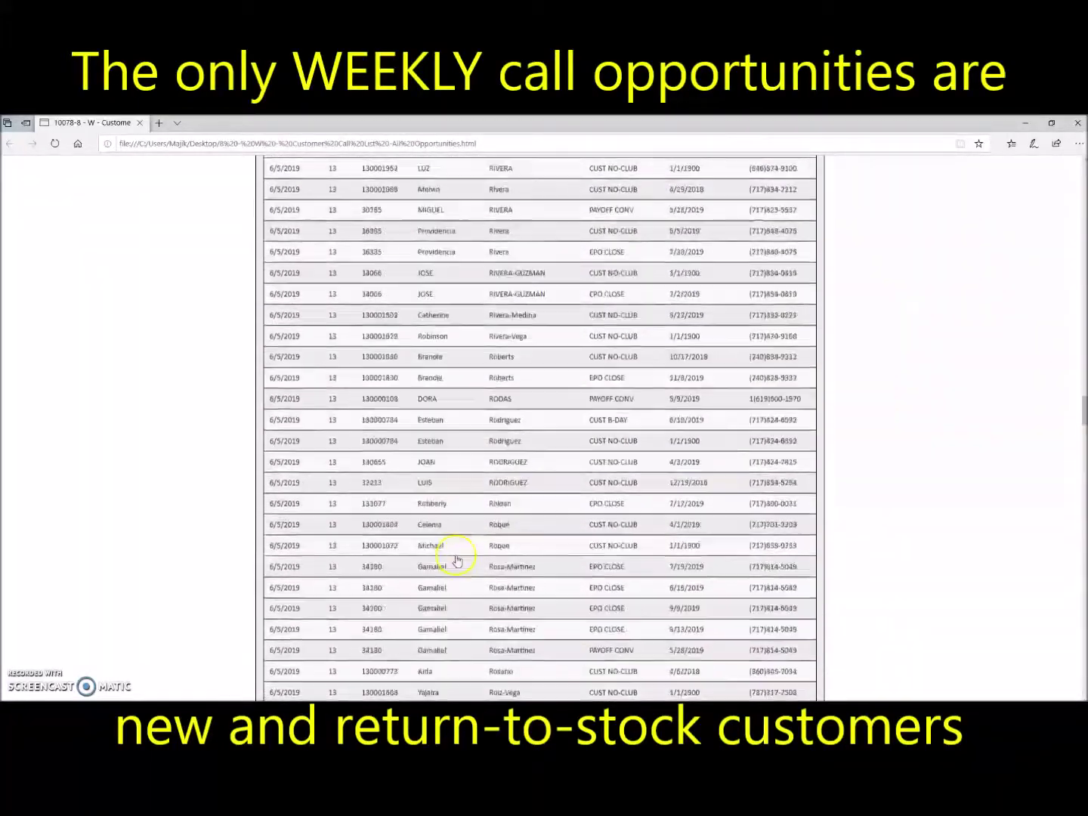
scroll(458, 563, "down", 15)
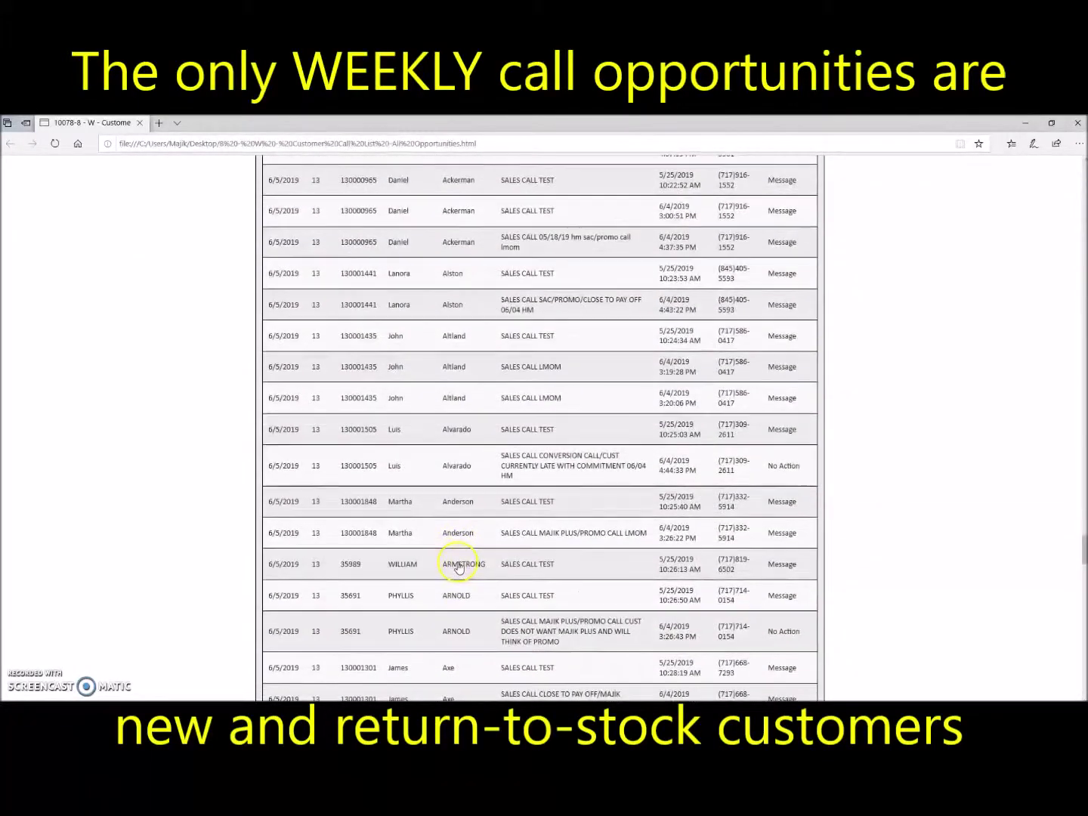
scroll(459, 567, "up", 6)
scroll(459, 566, "down", 6)
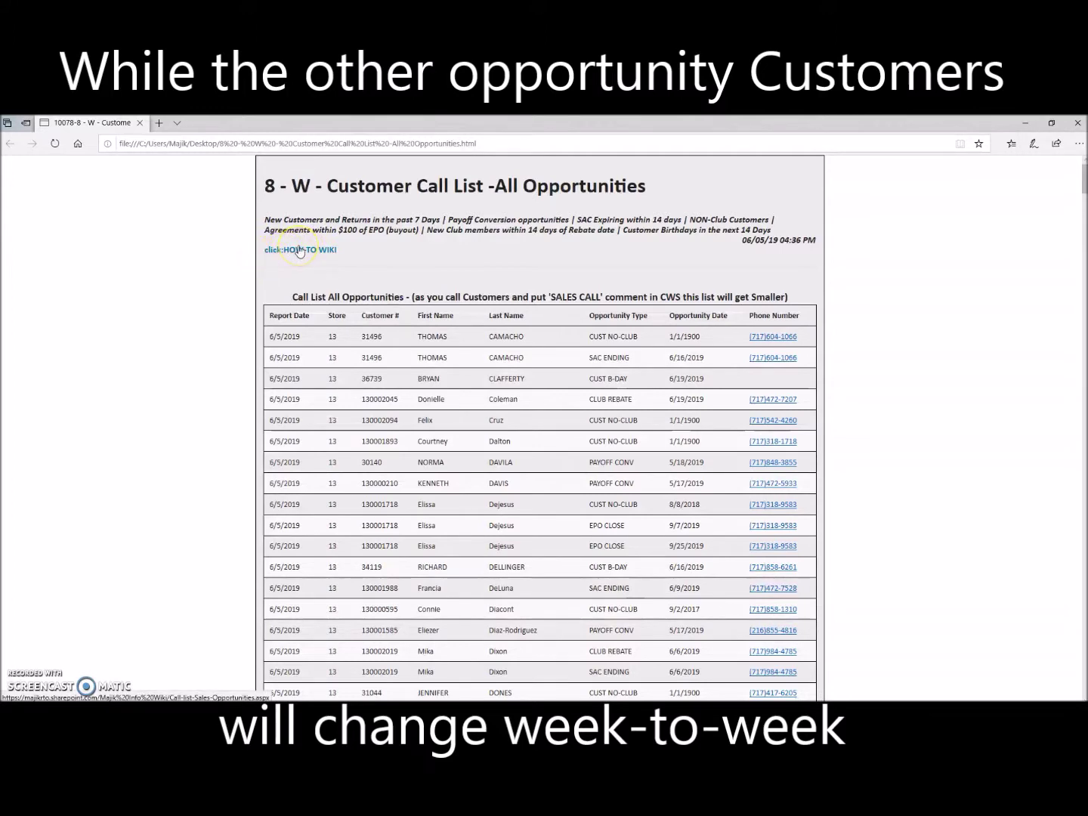
Step: Read the Call-list-Sales-Opportunities SharePoint wiki in a new tab, then switch back to the report tab
left_click(299, 250)
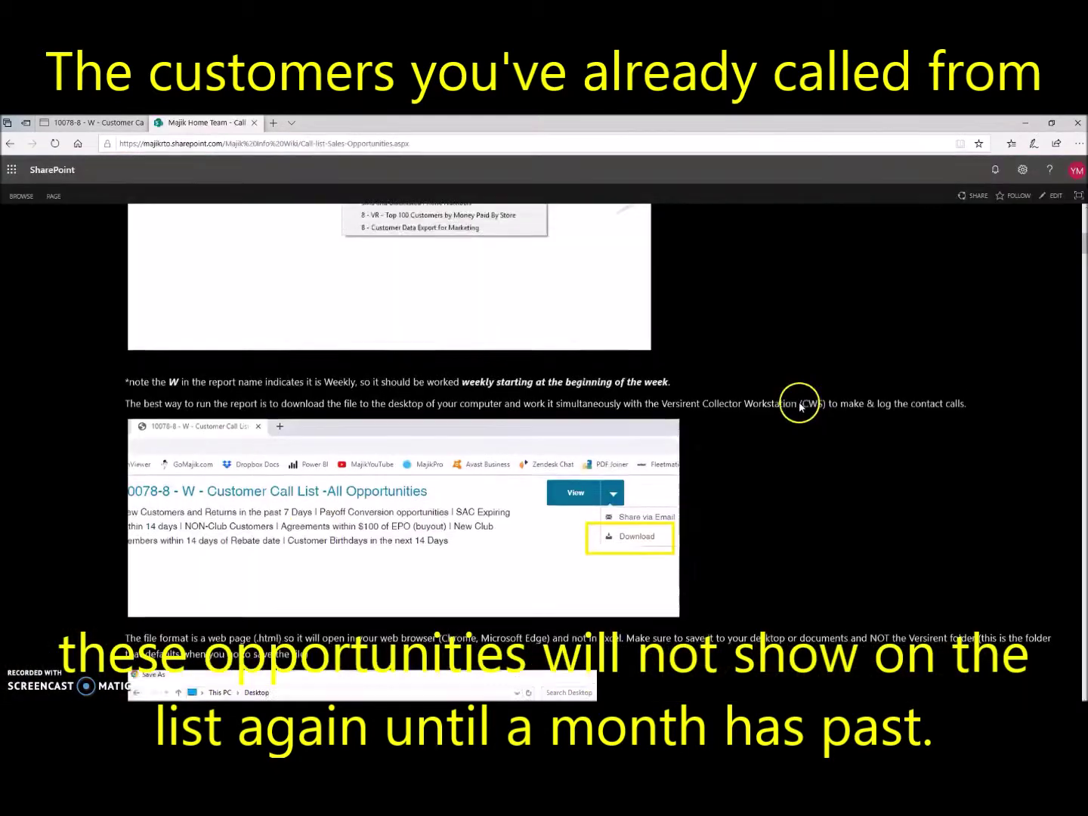
scroll(801, 408, "up", 10)
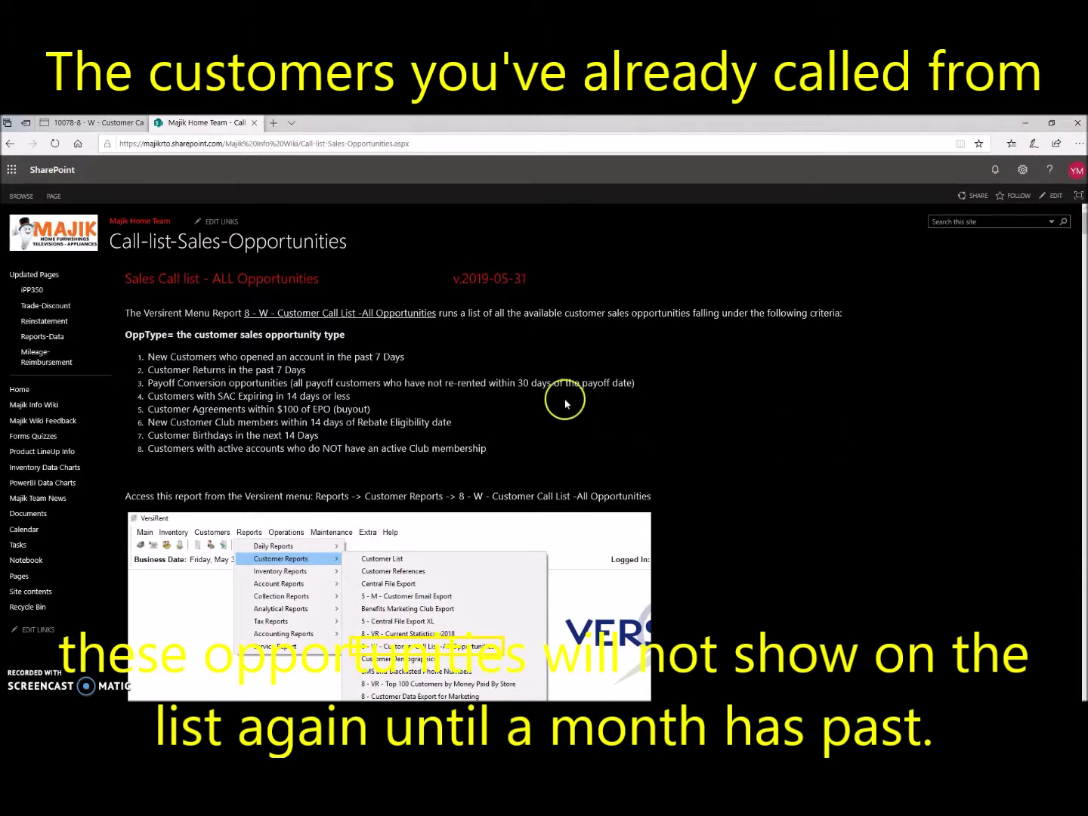
scroll(459, 398, "down", 5)
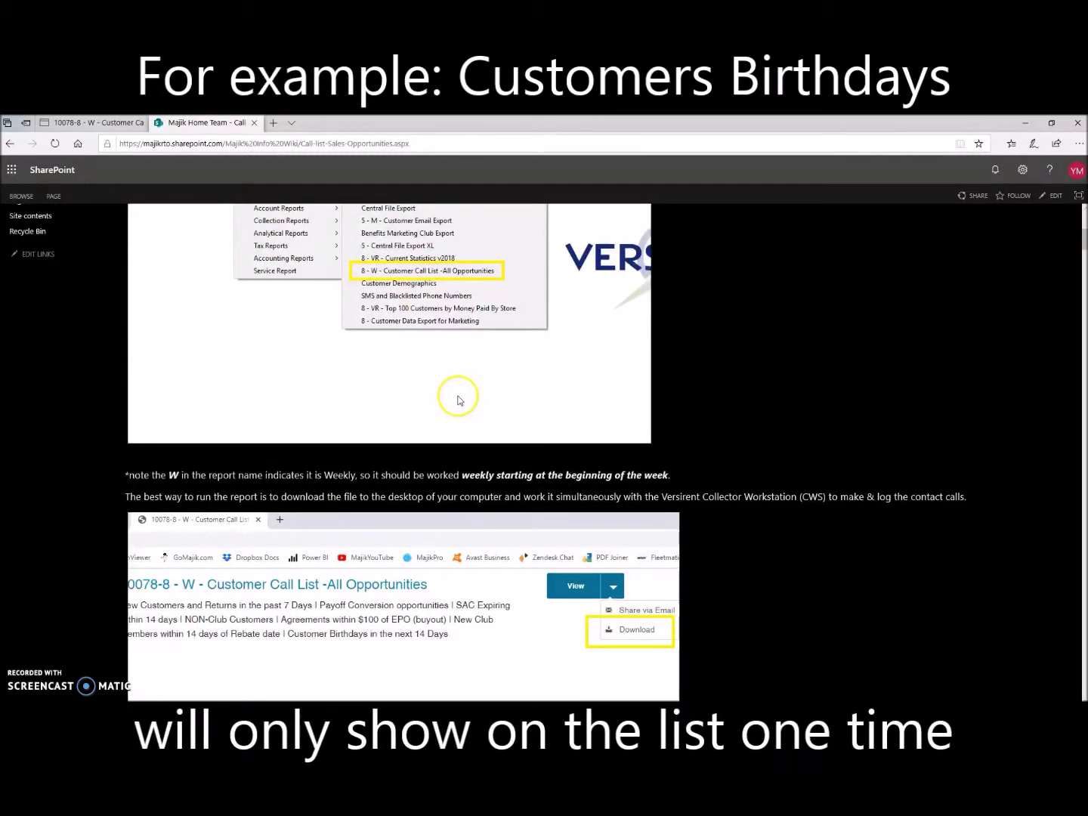
scroll(458, 401, "down", 2)
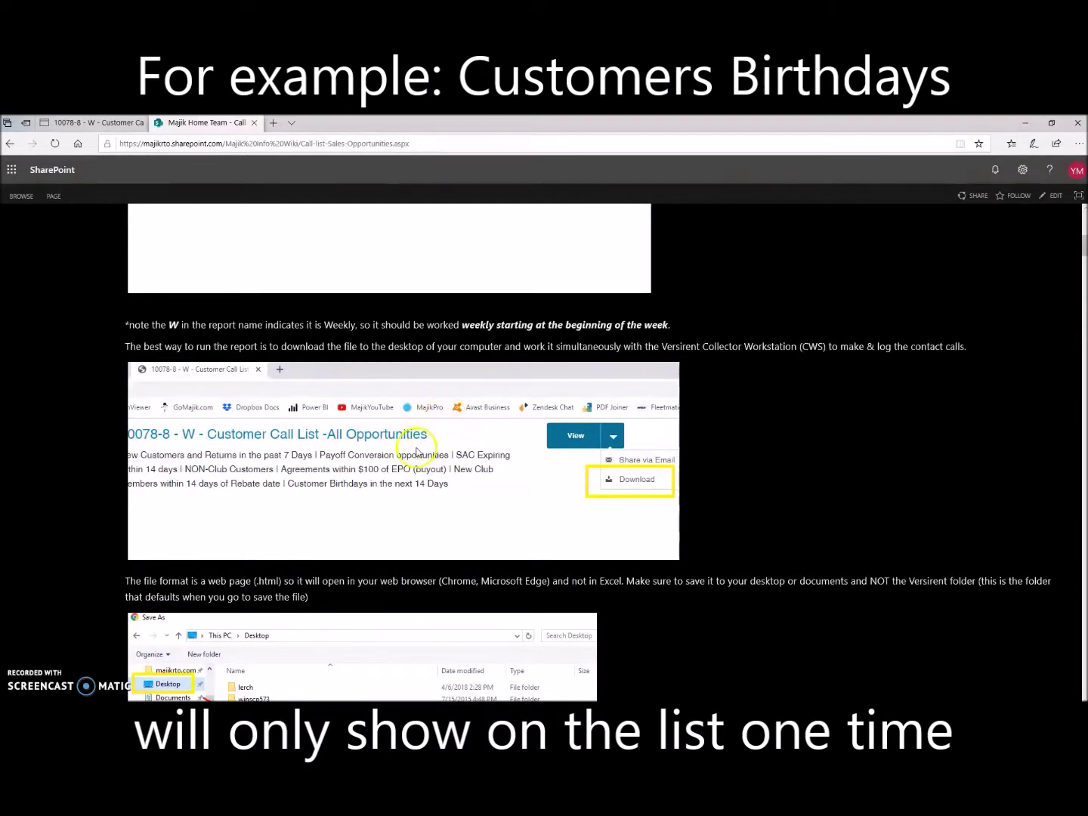
scroll(395, 461, "down", 4)
scroll(395, 461, "down", 4)
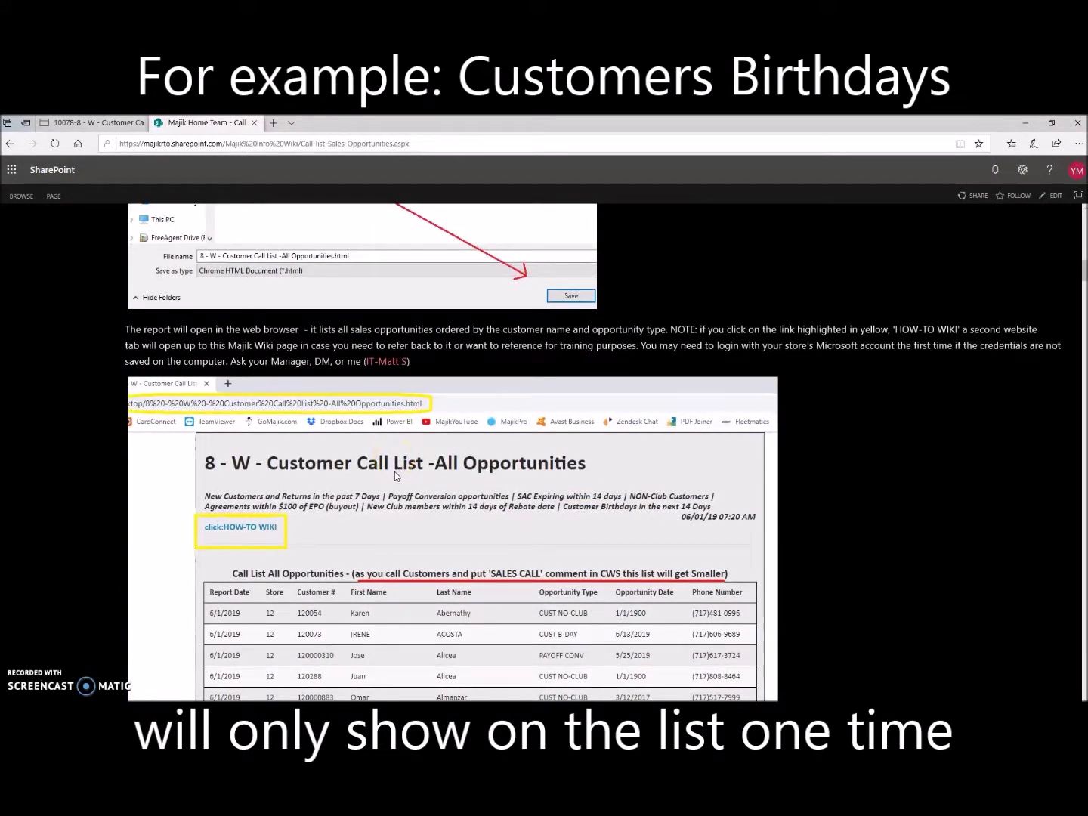
scroll(394, 474, "down", 12)
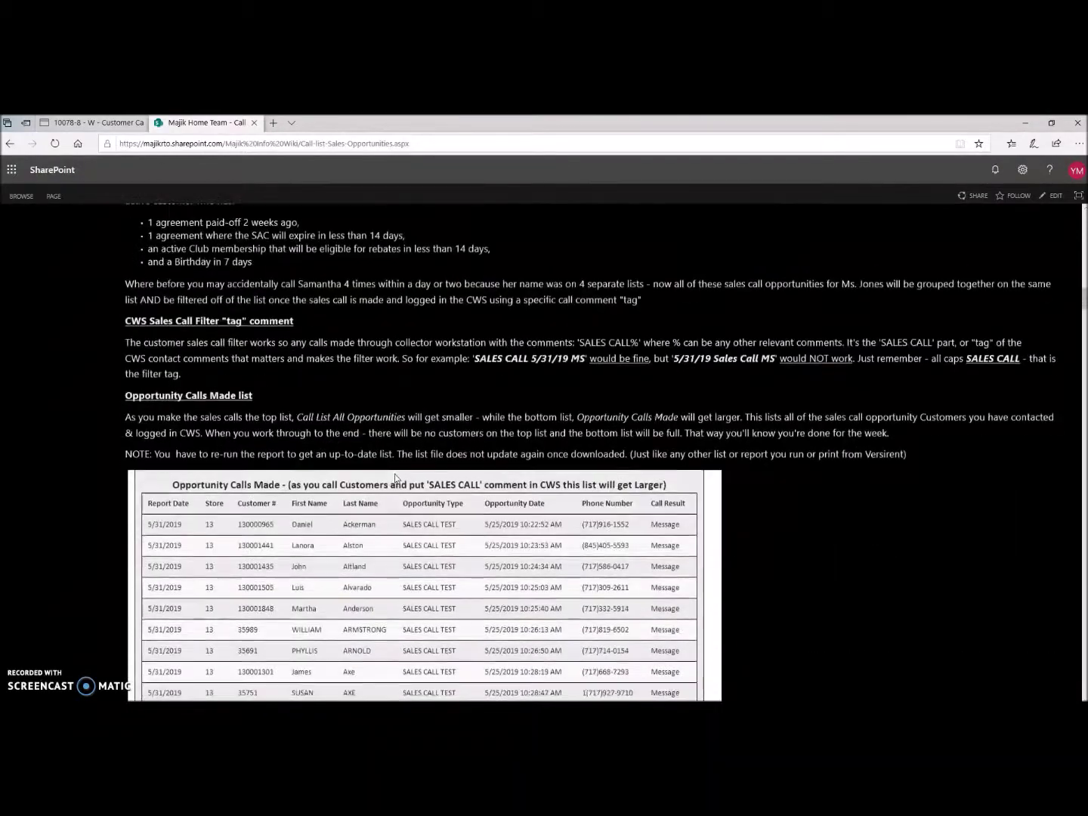
scroll(394, 476, "down", 12)
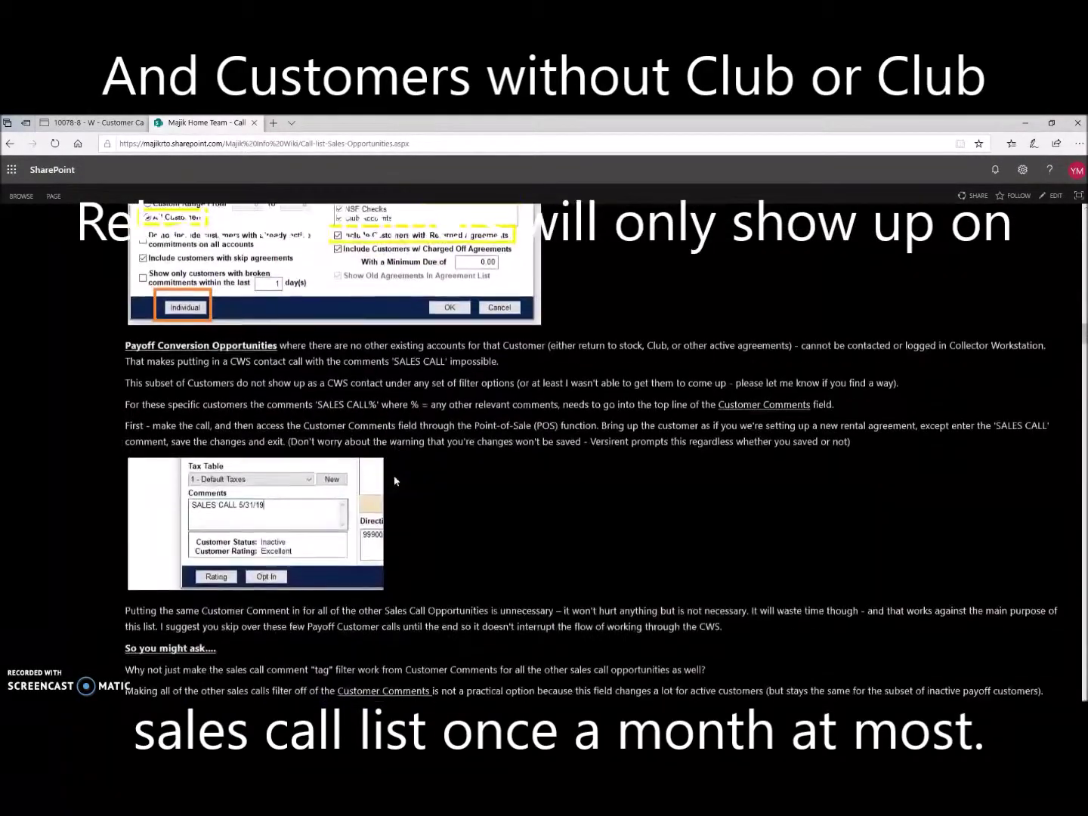
scroll(395, 481, "down", 11)
scroll(395, 489, "down", 11)
scroll(404, 489, "down", 9)
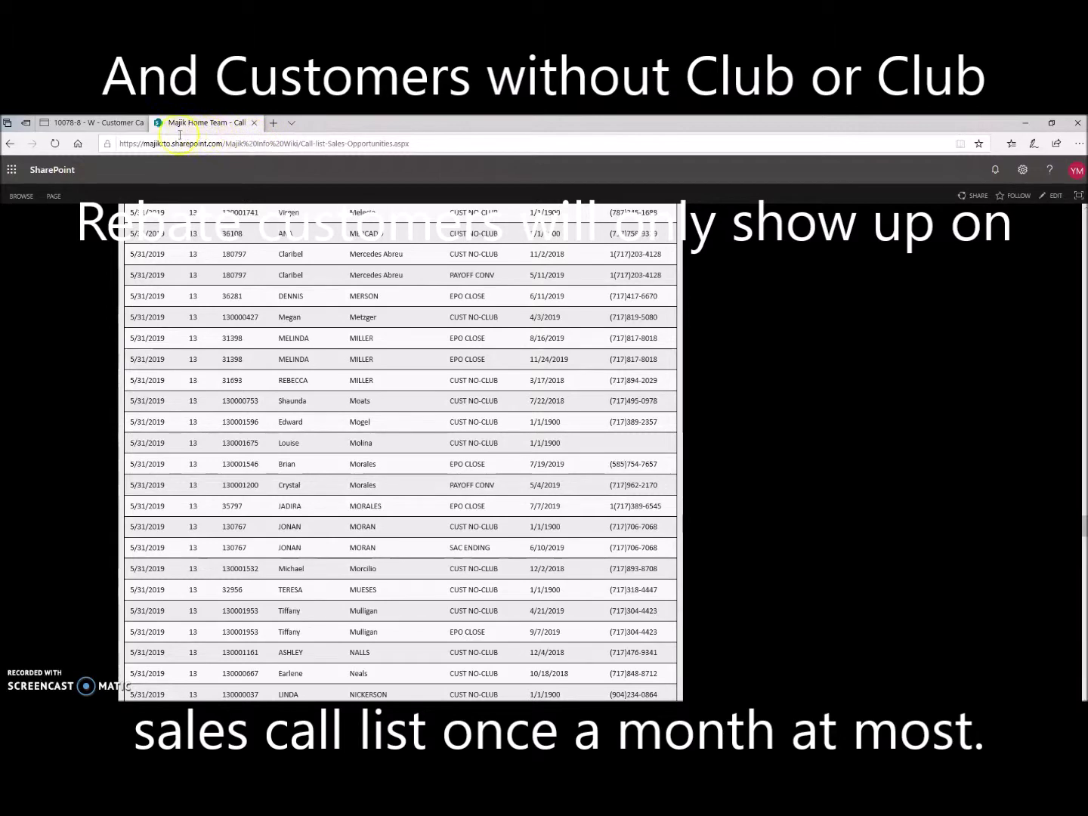
left_click(121, 123)
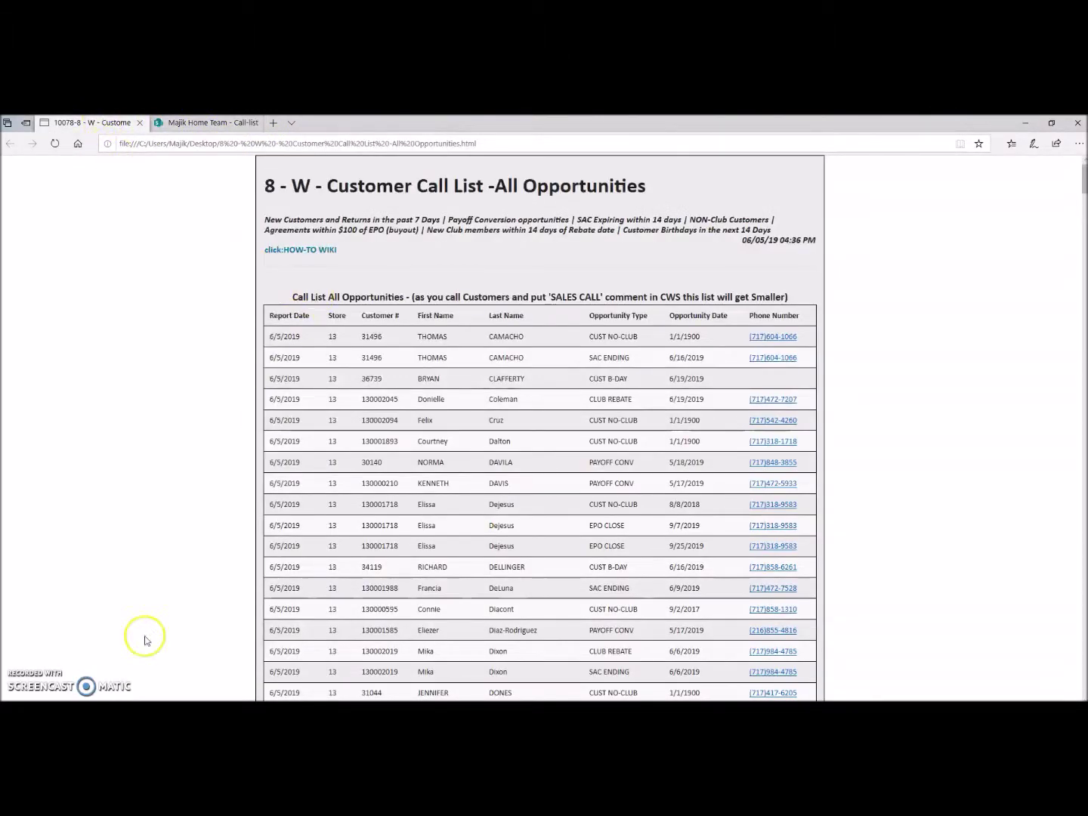
Step: Switch from Edge to the VersiRent window via its taskbar preview
mouse_move(431, 701)
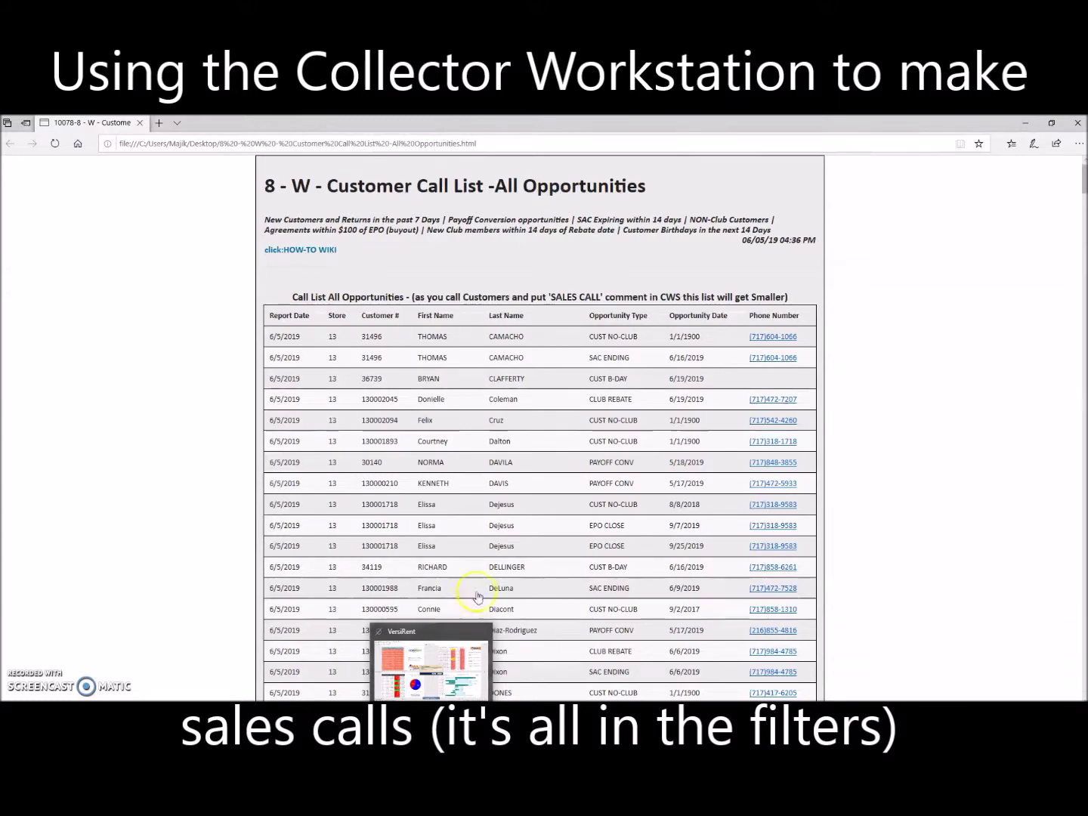
left_click(432, 672)
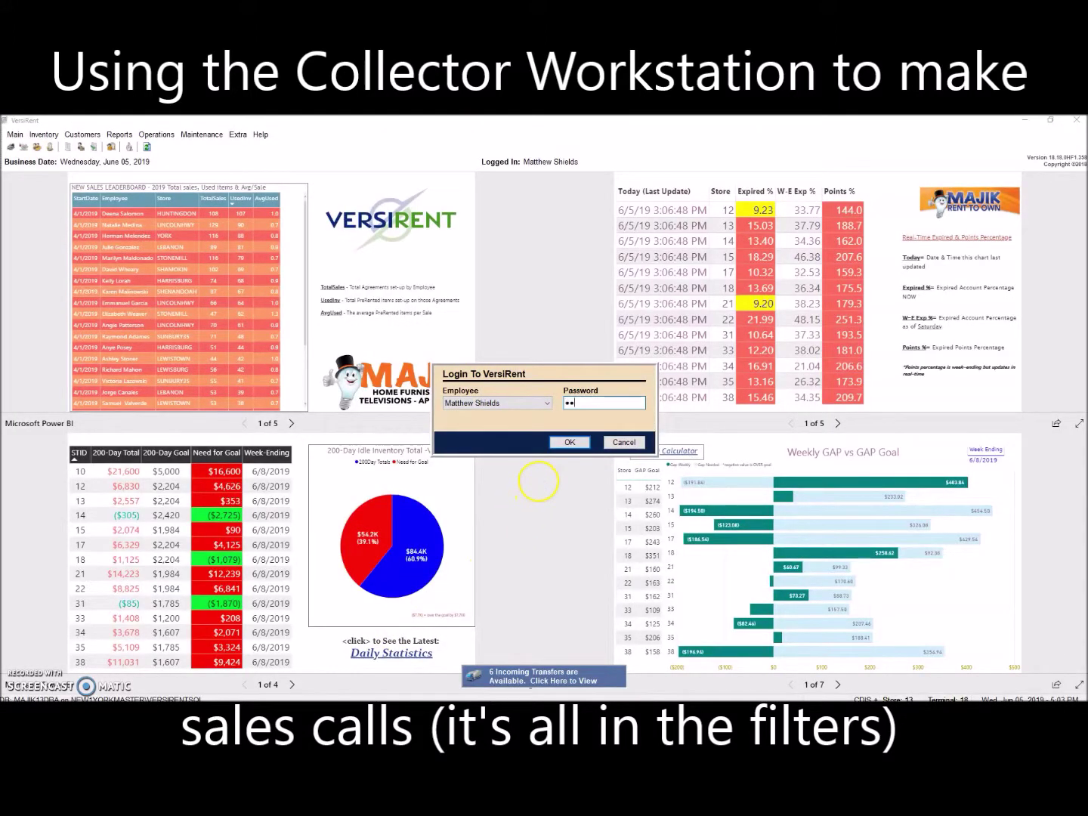
Step: Confirm the VersiRent login and open the Collector's Workstation Filters dialog
left_click(582, 440)
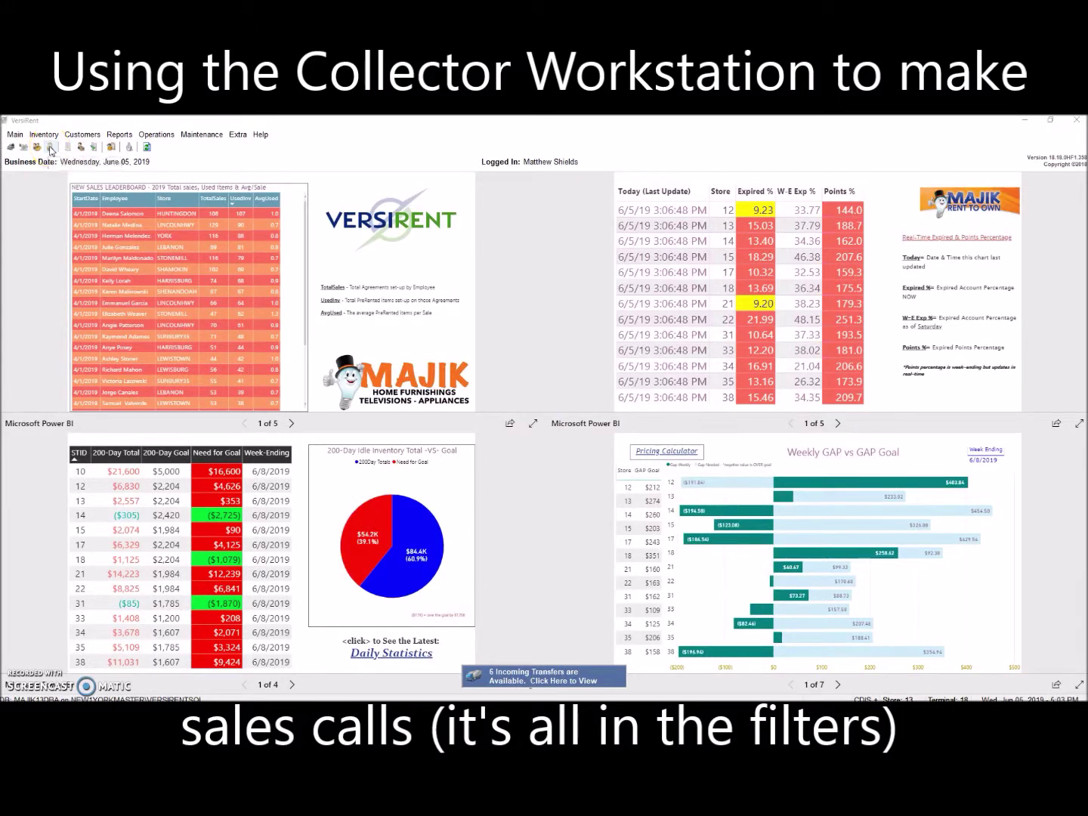
left_click(50, 149)
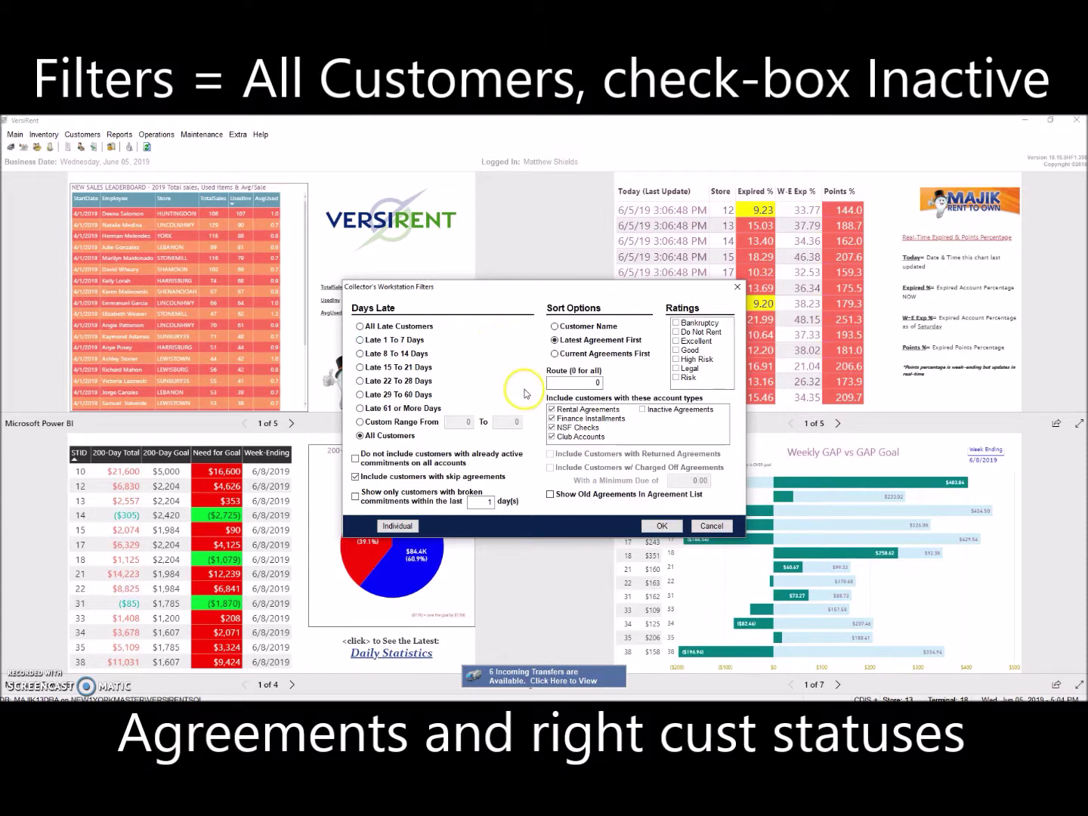
Step: Tick Inactive Agreements in the Filters and apply them to load the All Customers list
left_click(643, 411)
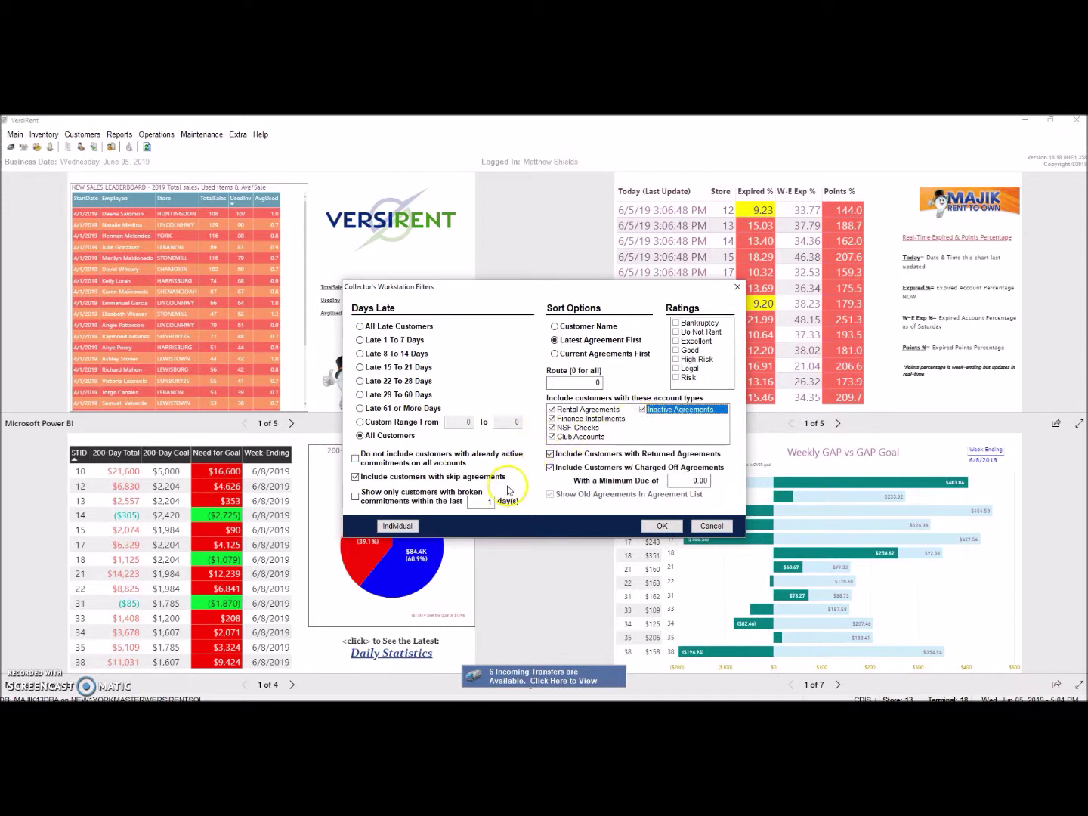
left_click(489, 503)
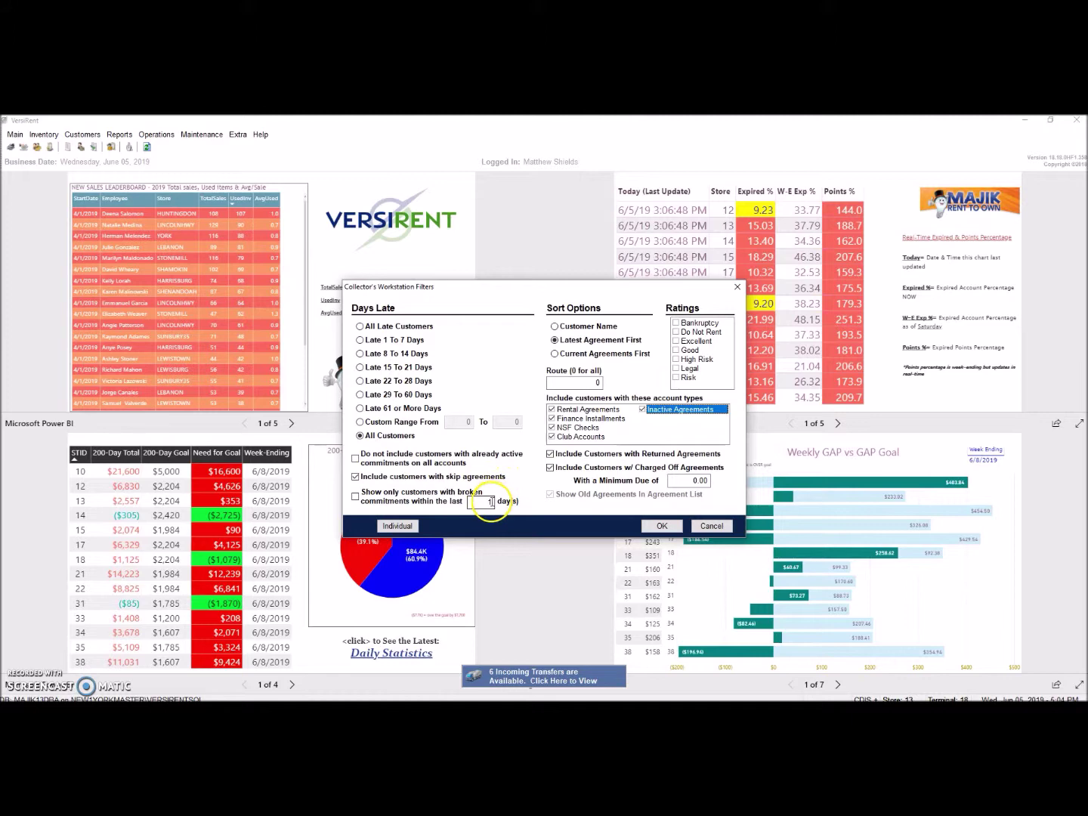
left_click(661, 526)
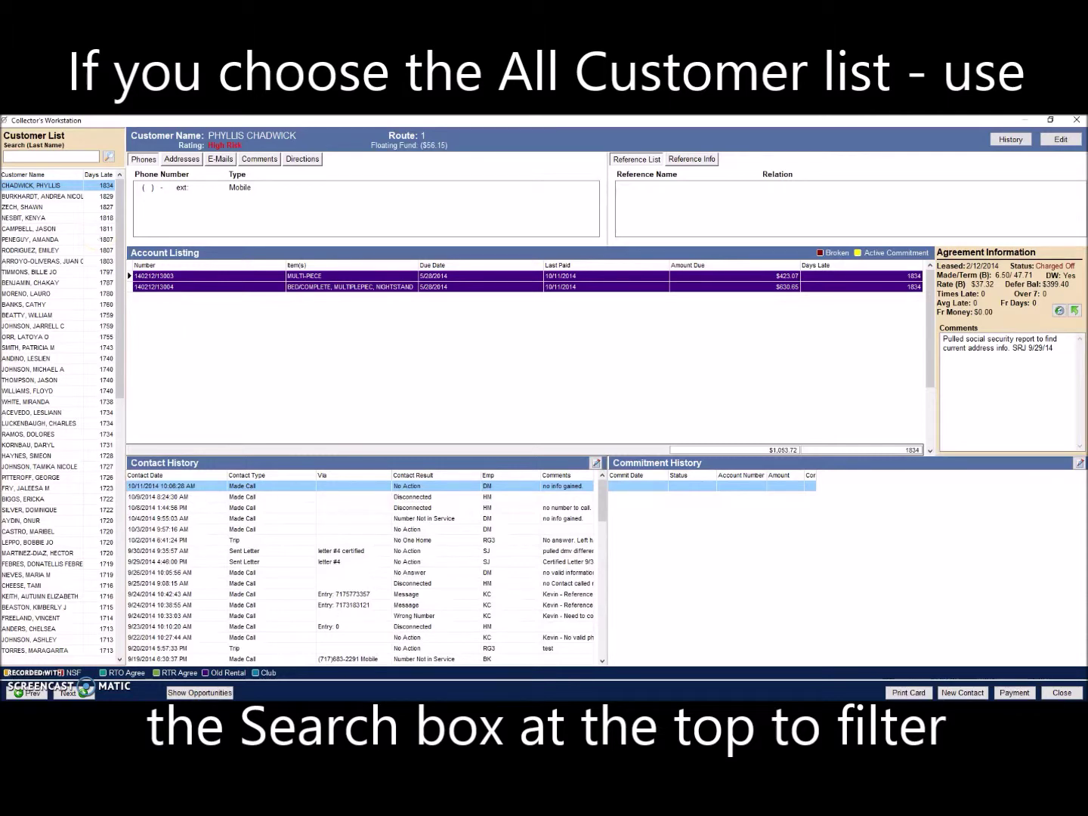
left_click(360, 630)
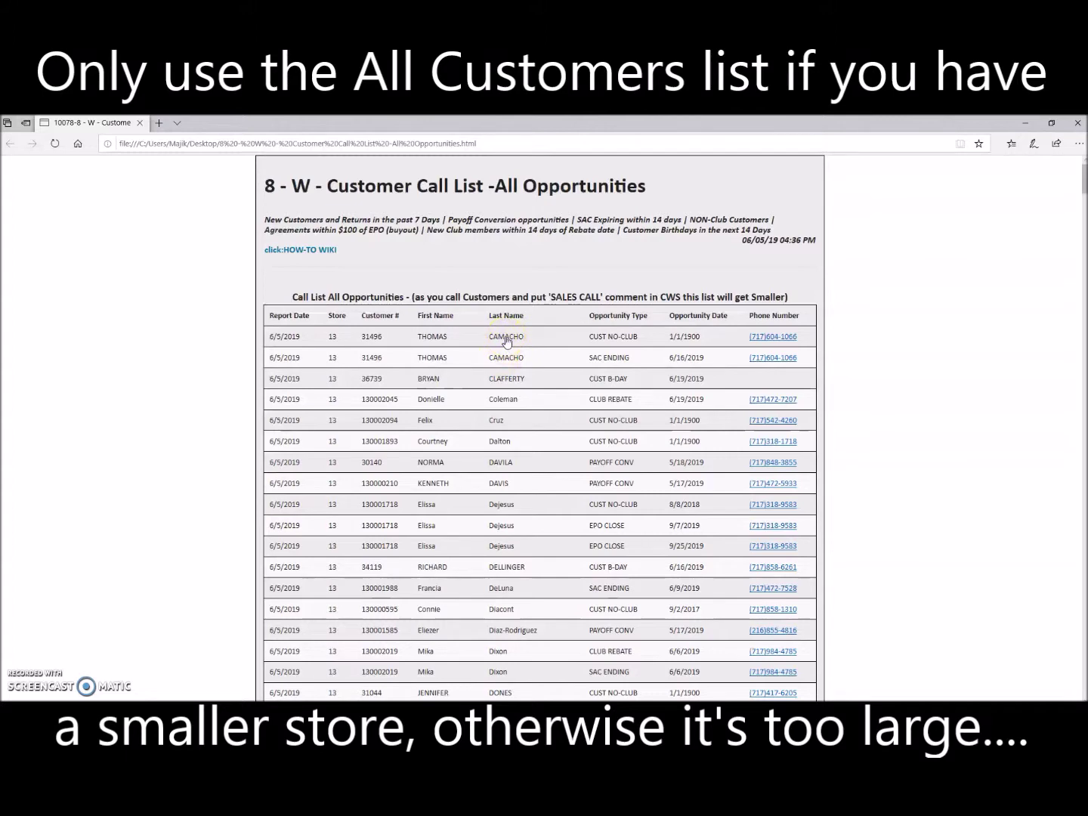
key("alt+Tab")
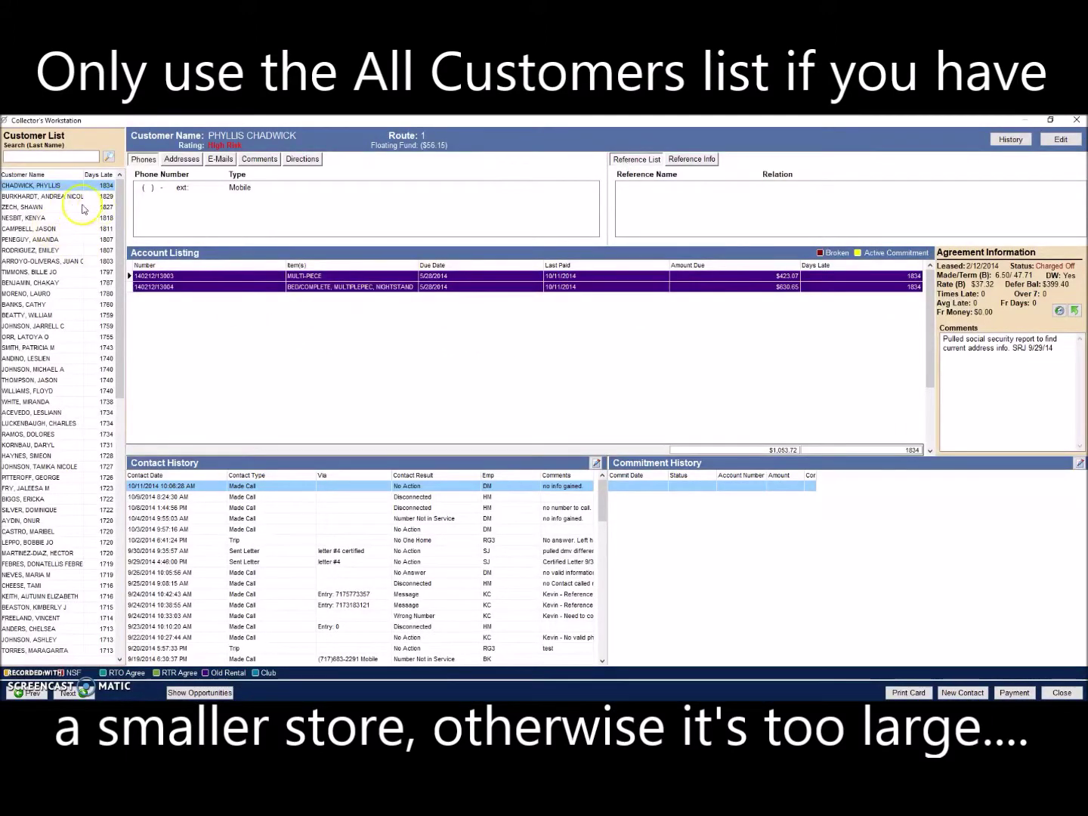
left_click(53, 156)
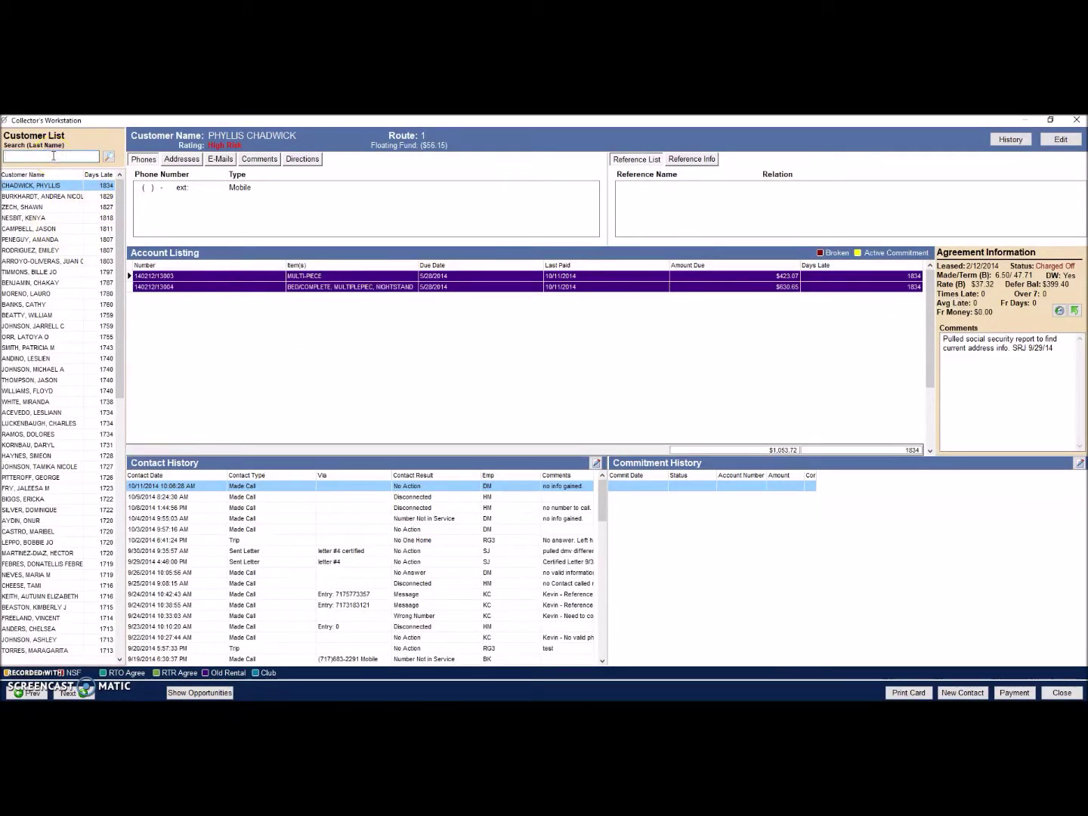
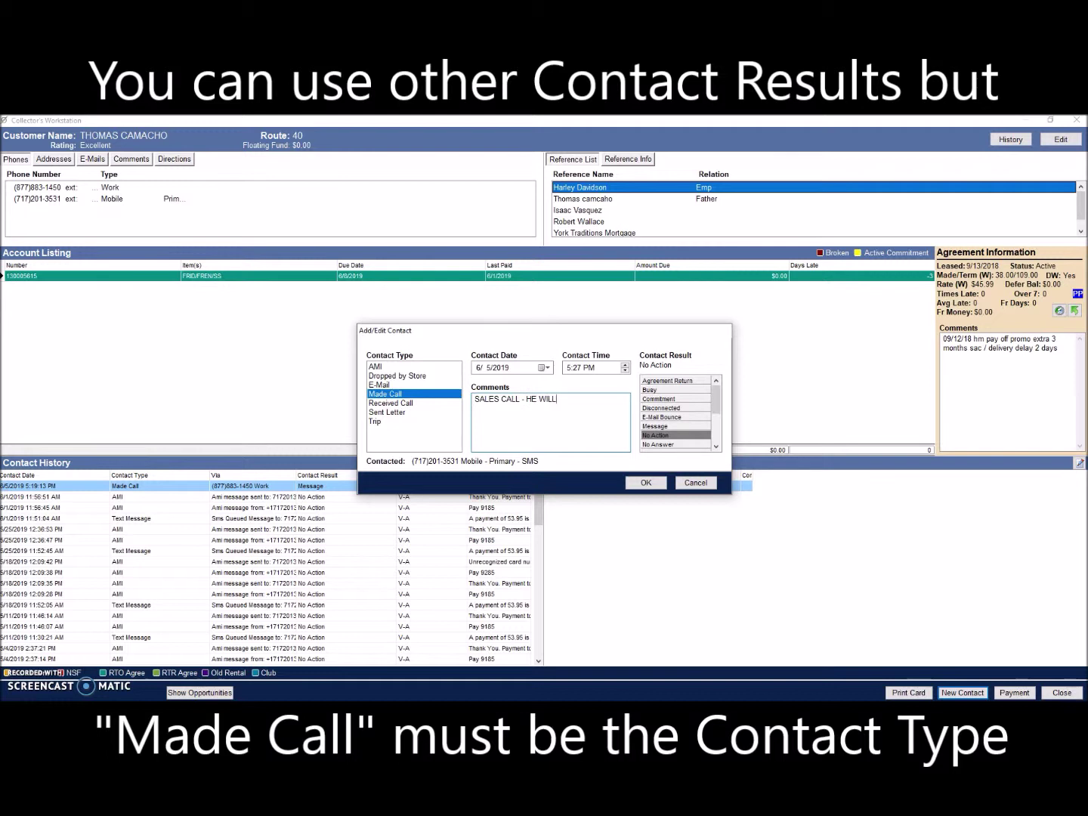
Step: Continue the contact comment so it reads 'SALES CALL - HE WILL BE IN TO GET CL'
type("BE IN TO G")
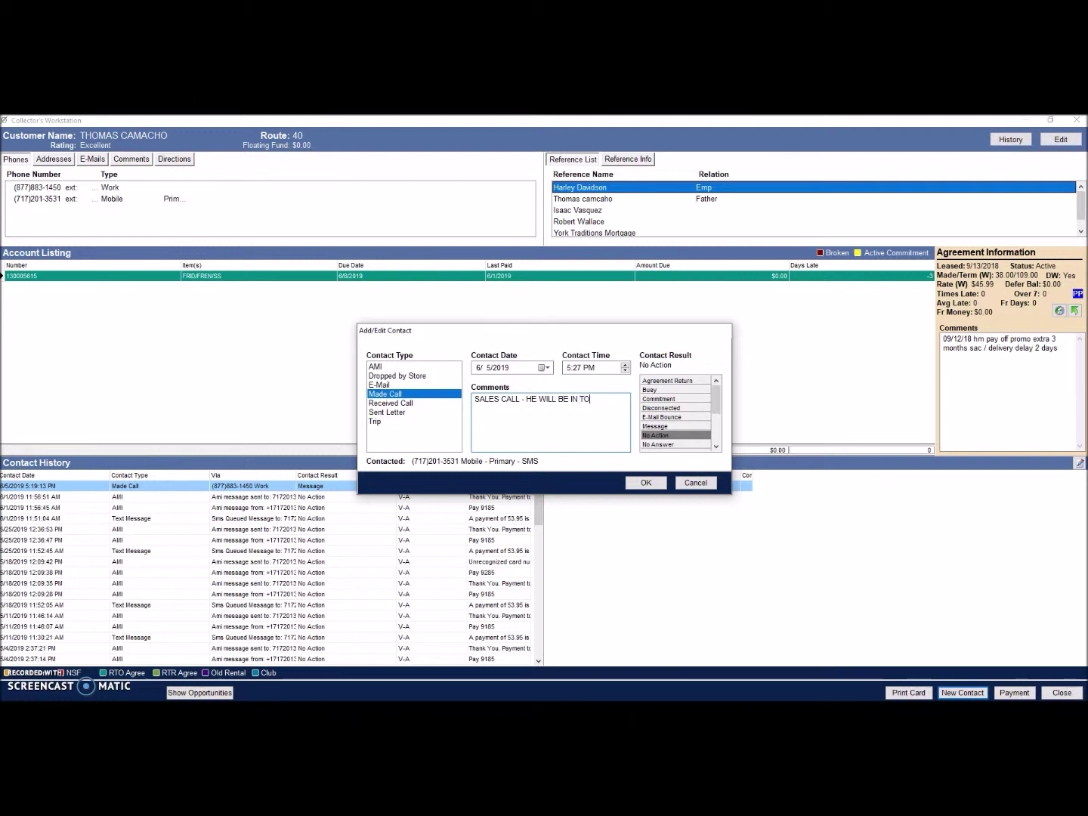
type("ET CL")
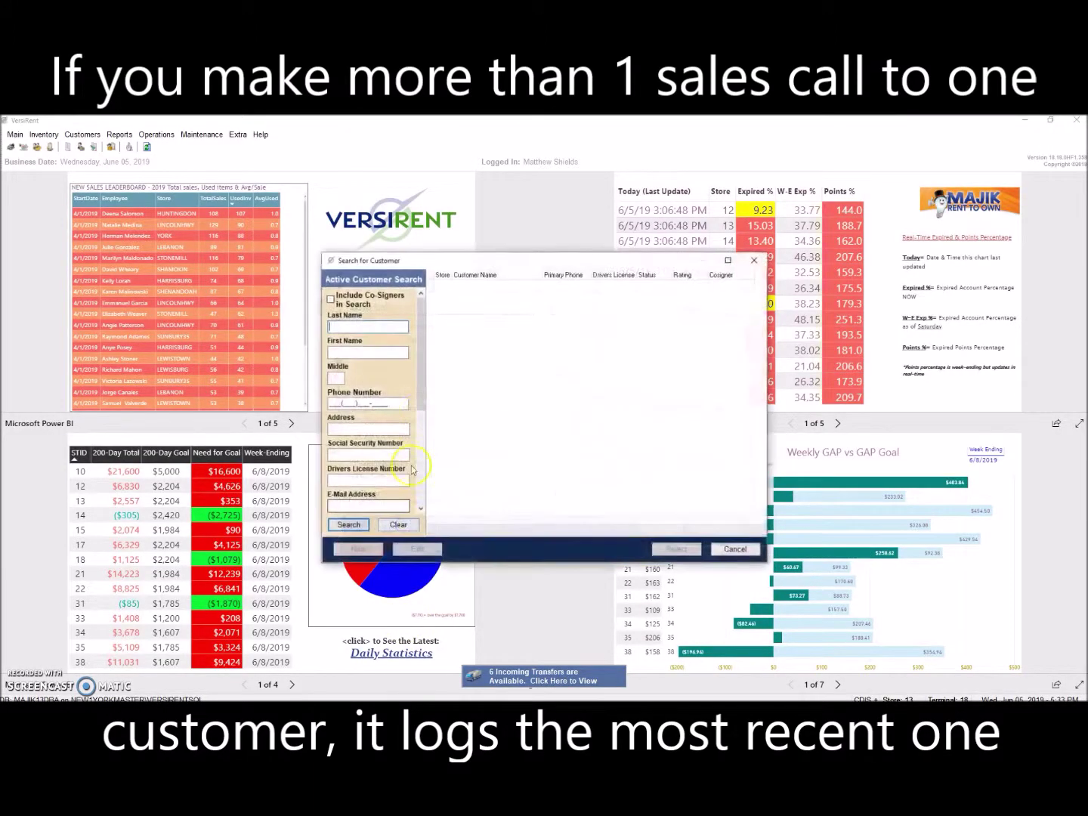
Step: Find the next customer and start a Made Call contact on their primary phone
type("CRUZ")
key("Return")
key("Return")
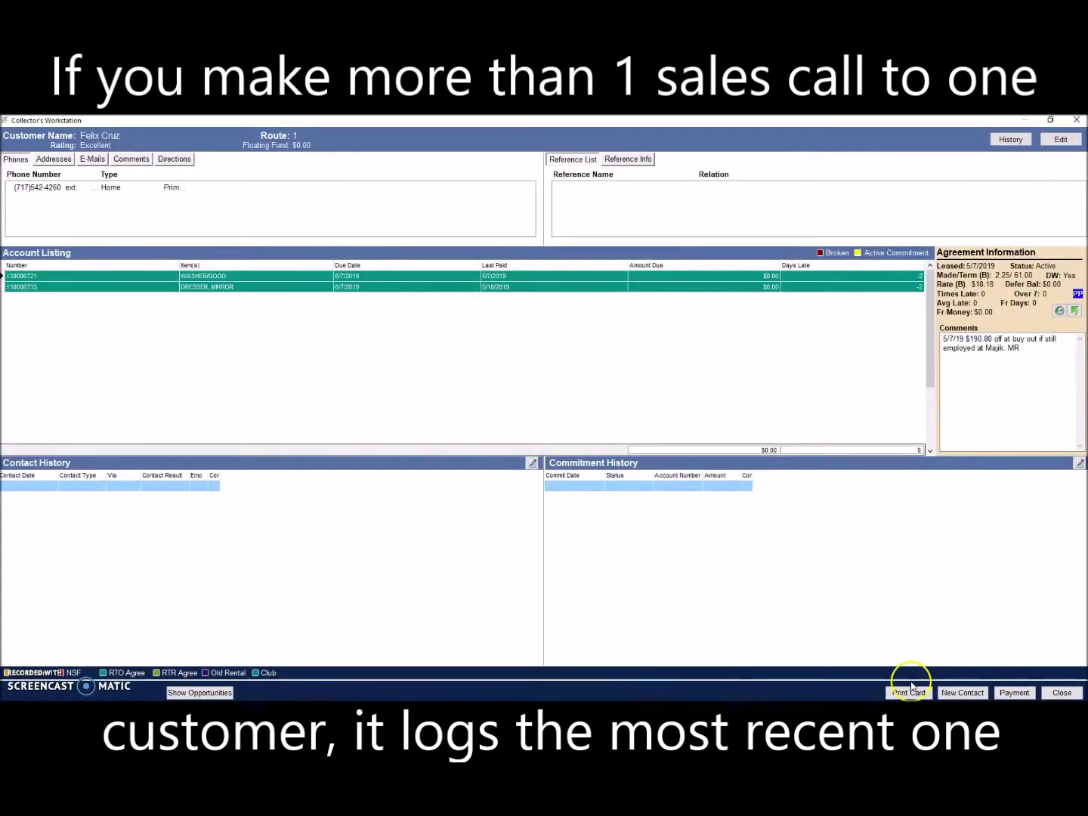
left_click(963, 692)
left_click(390, 393)
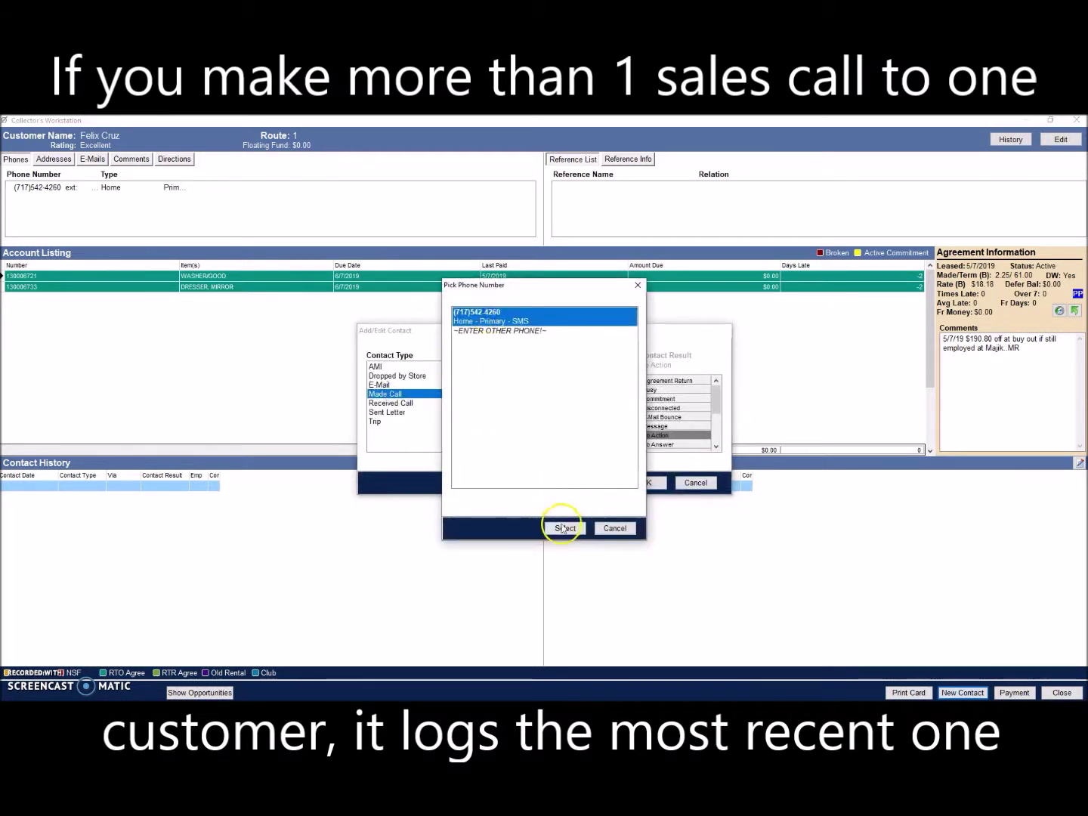
left_click(563, 528)
Step: Comment 'SALES CALL TEST', set result Message, save, close the workstation, and return to the call list
type("SAL")
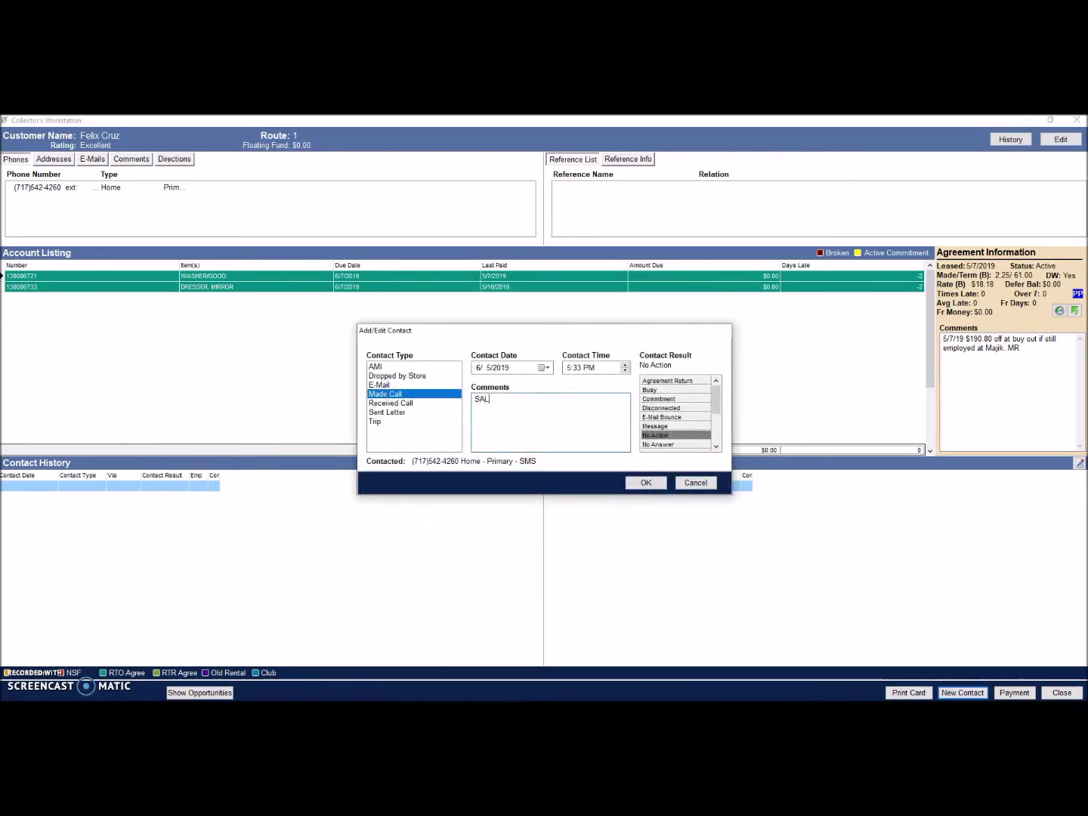
type("ES CALL")
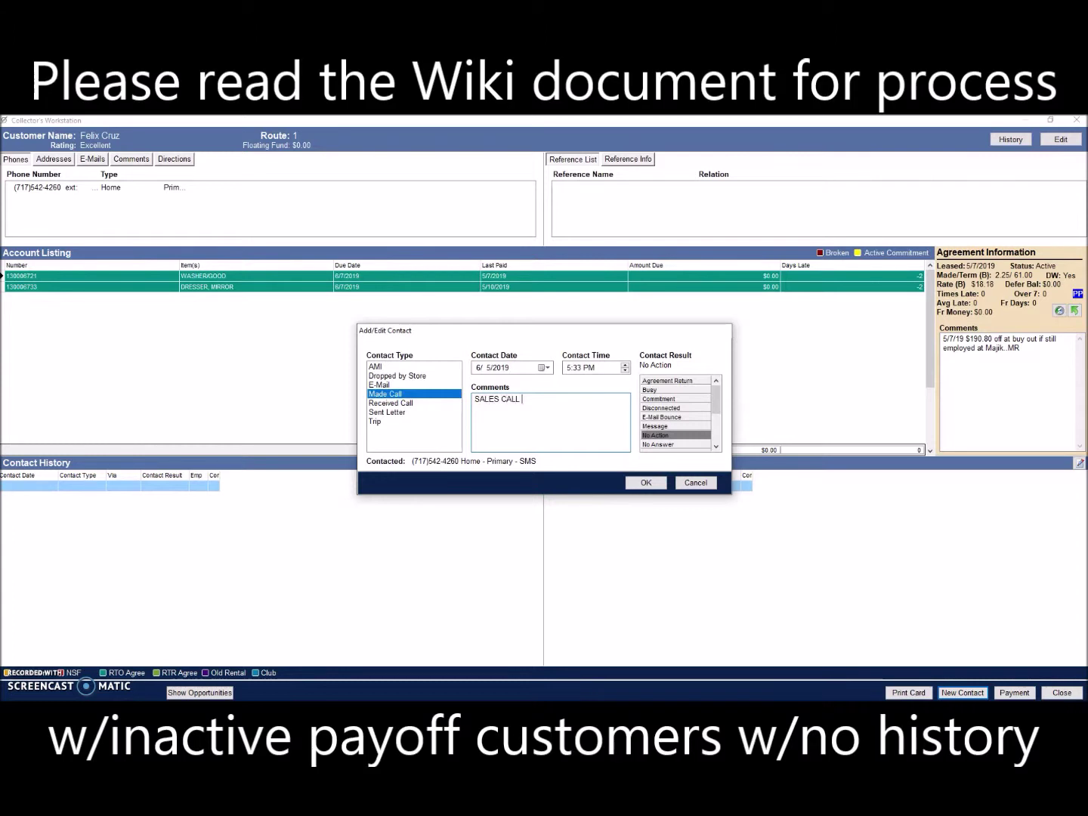
left_click(657, 425)
left_click(642, 482)
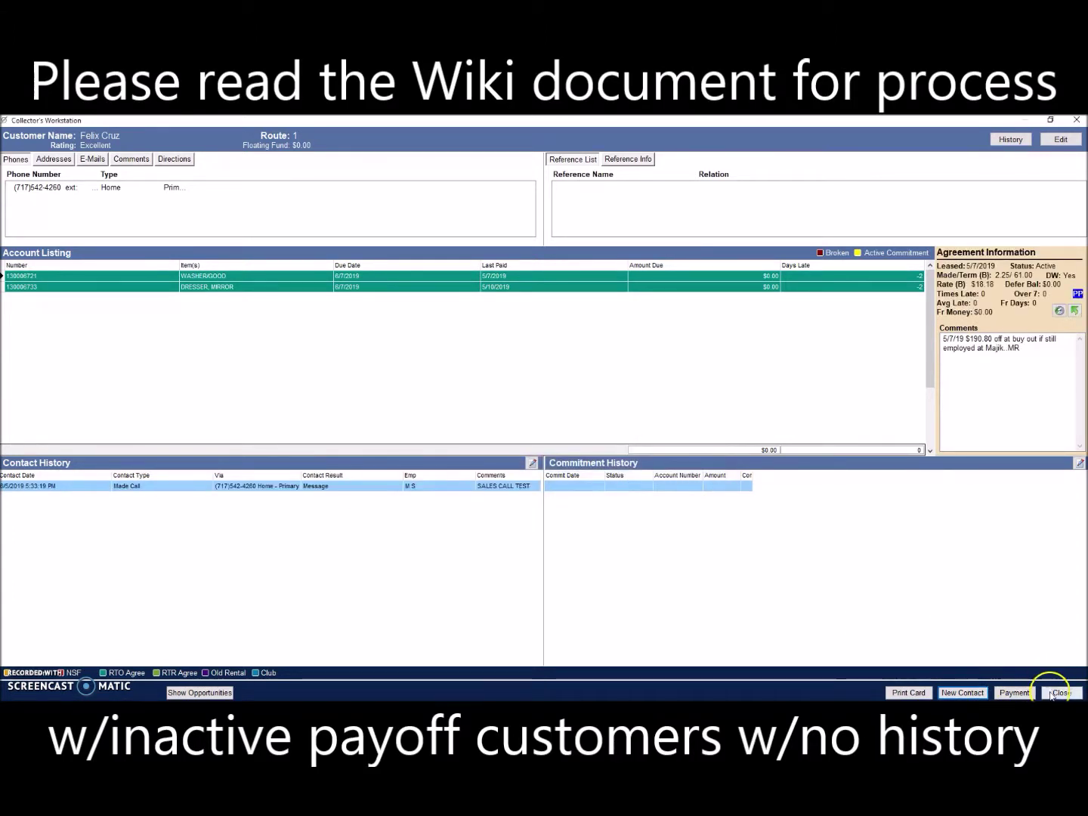
left_click(1062, 692)
key("alt+Tab")
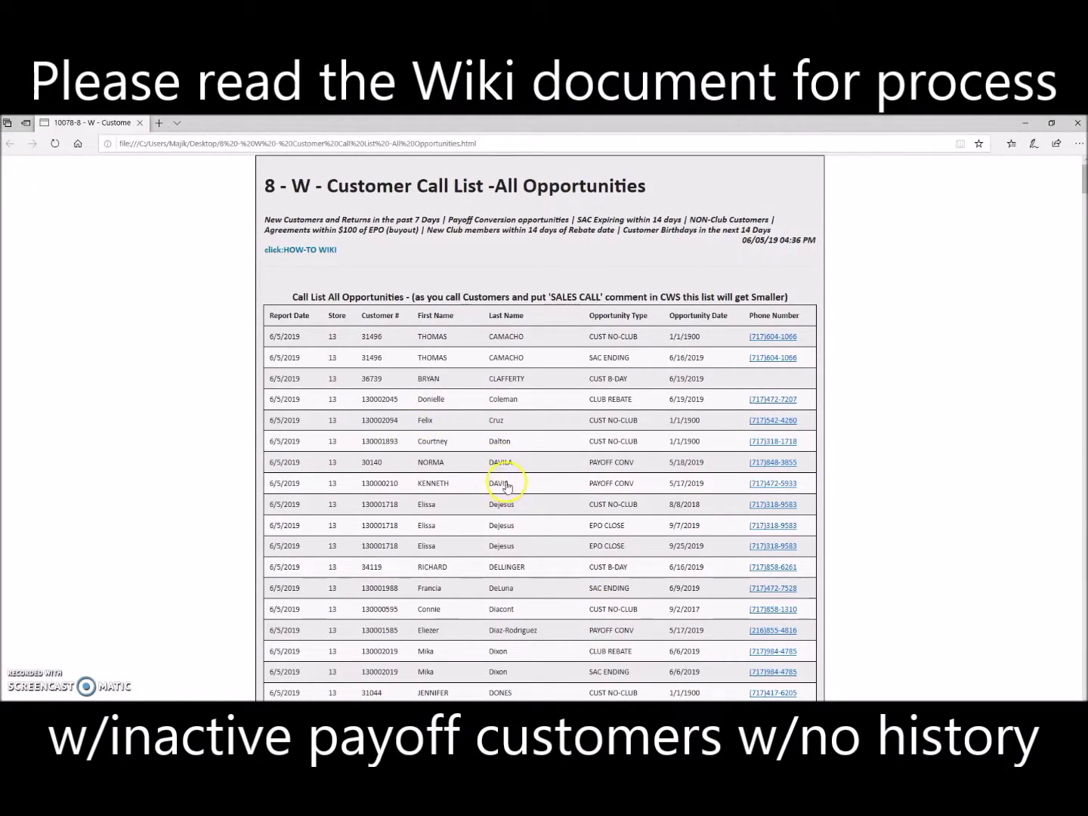
Step: Open the next customer and start a Made Call contact to their home phone
key("alt+Tab")
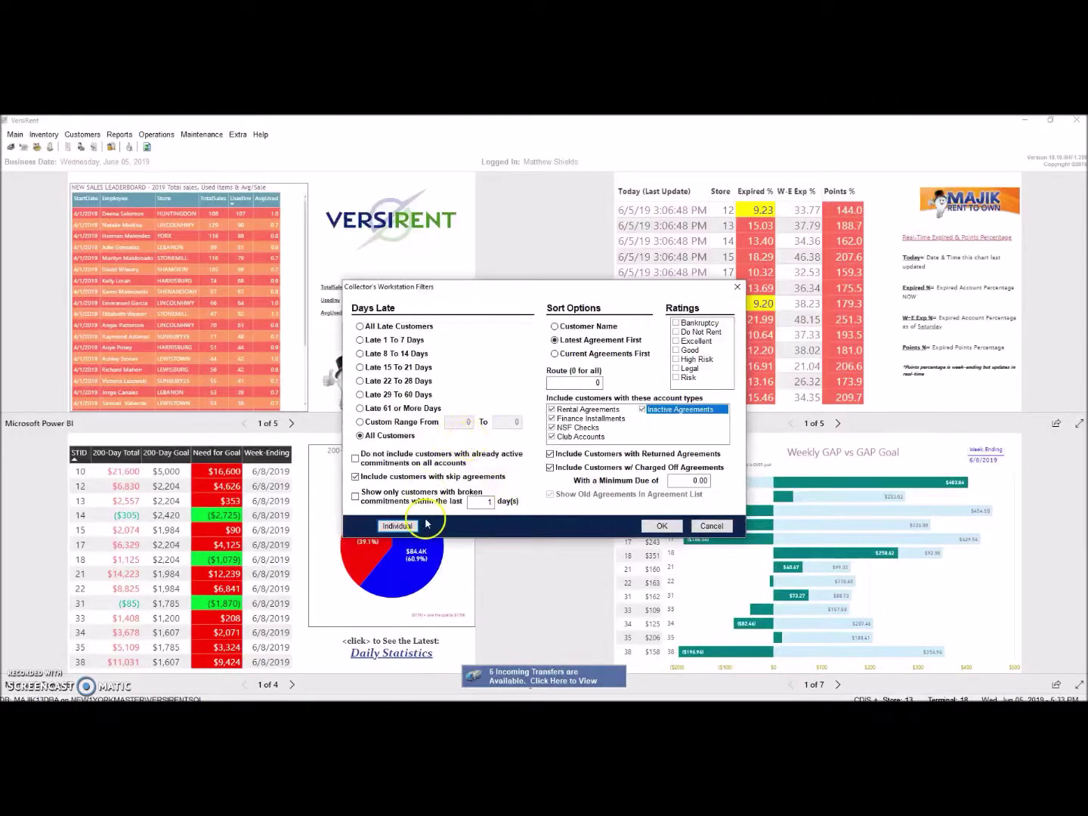
left_click(398, 525)
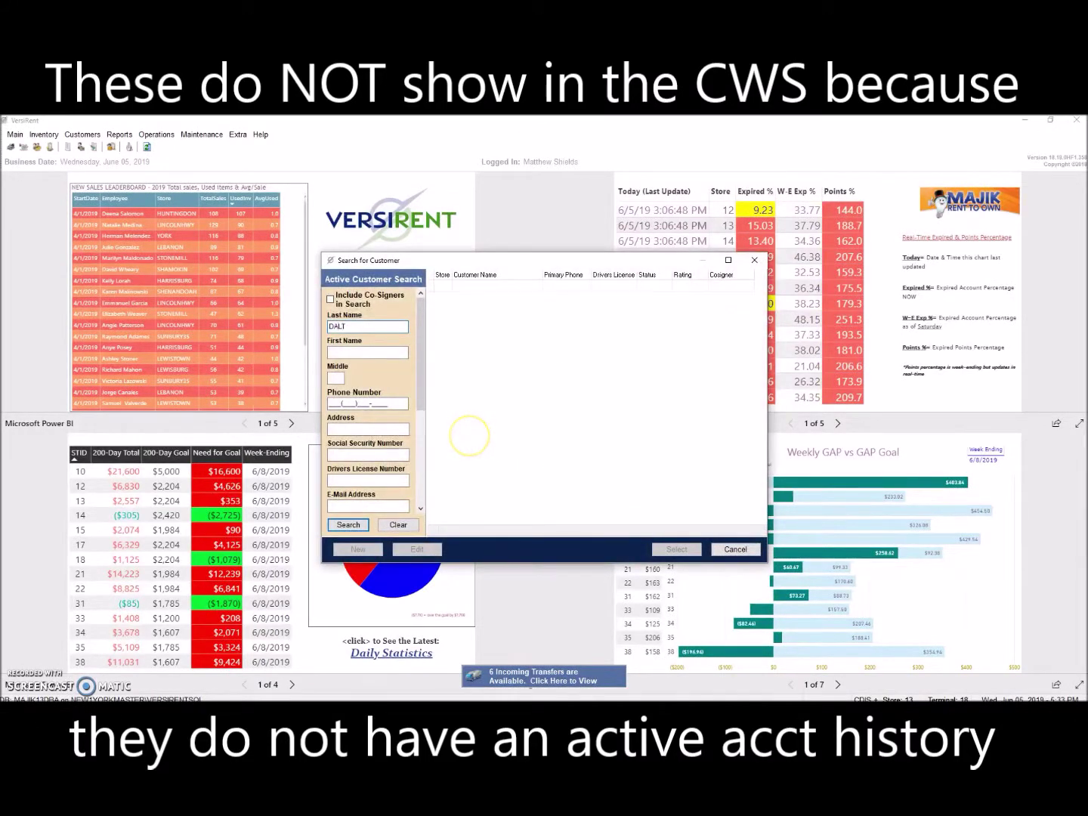
key("Return")
key("Return")
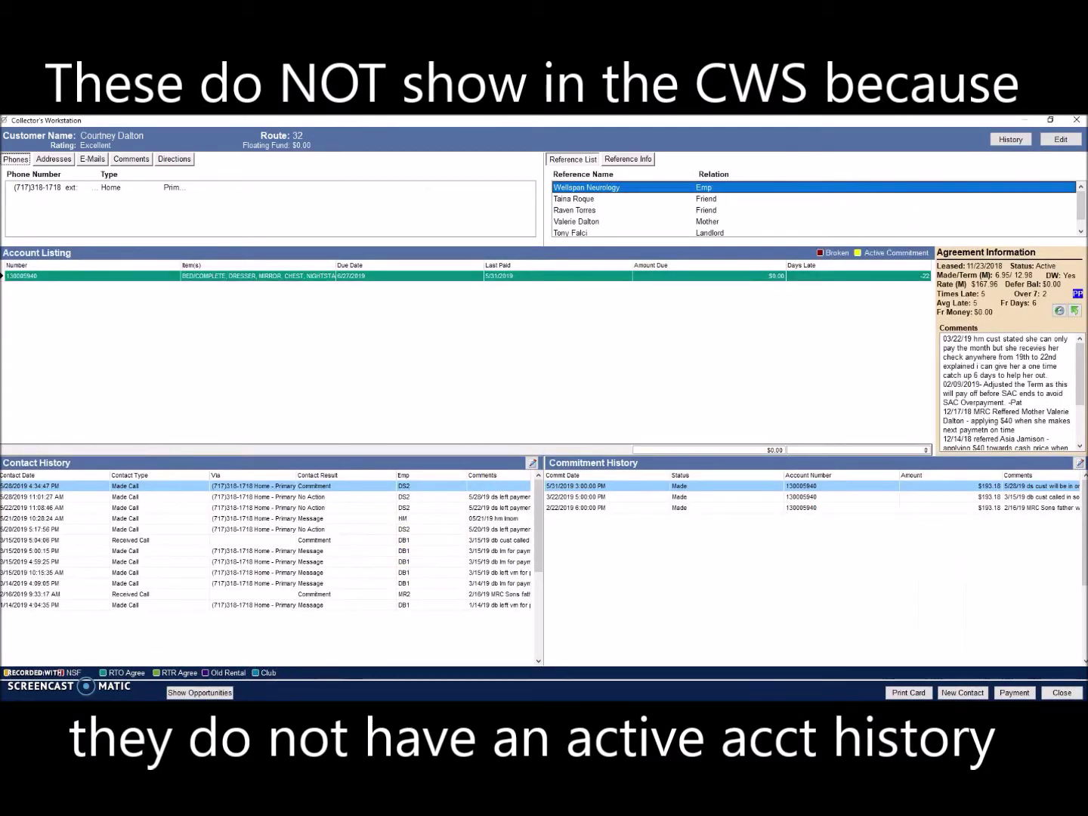
left_click(963, 692)
left_click(388, 393)
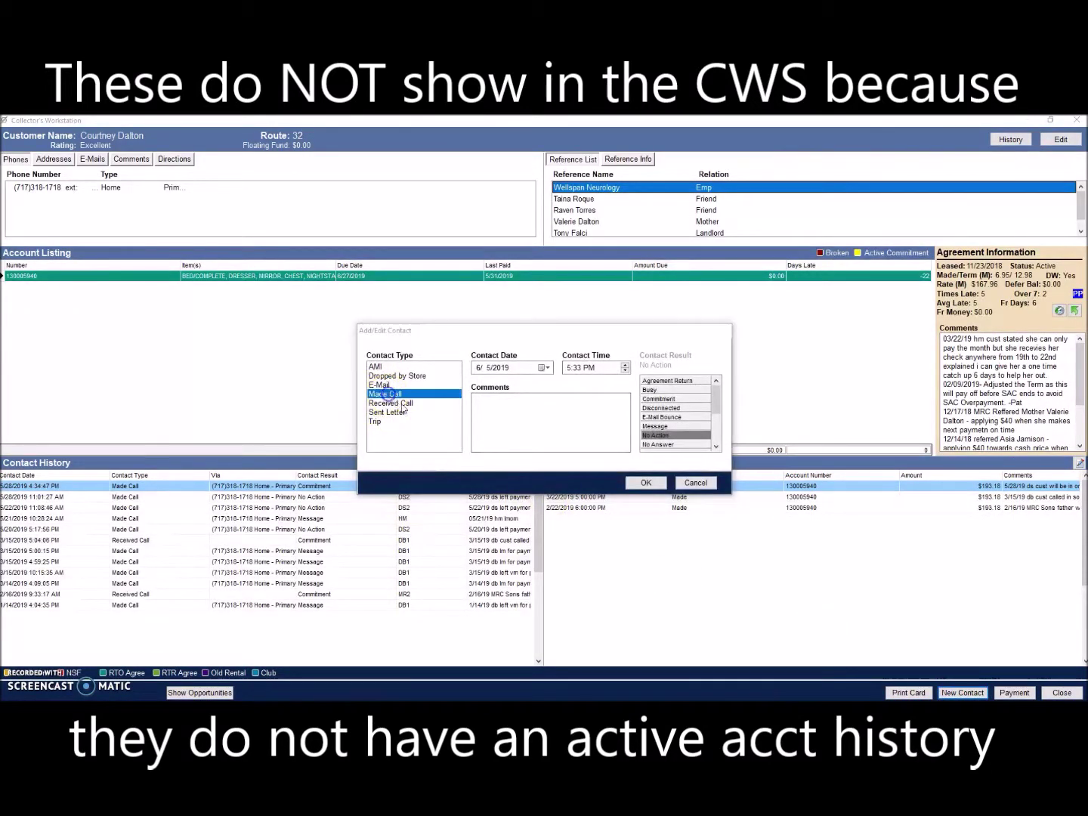
left_click(513, 313)
left_click(561, 528)
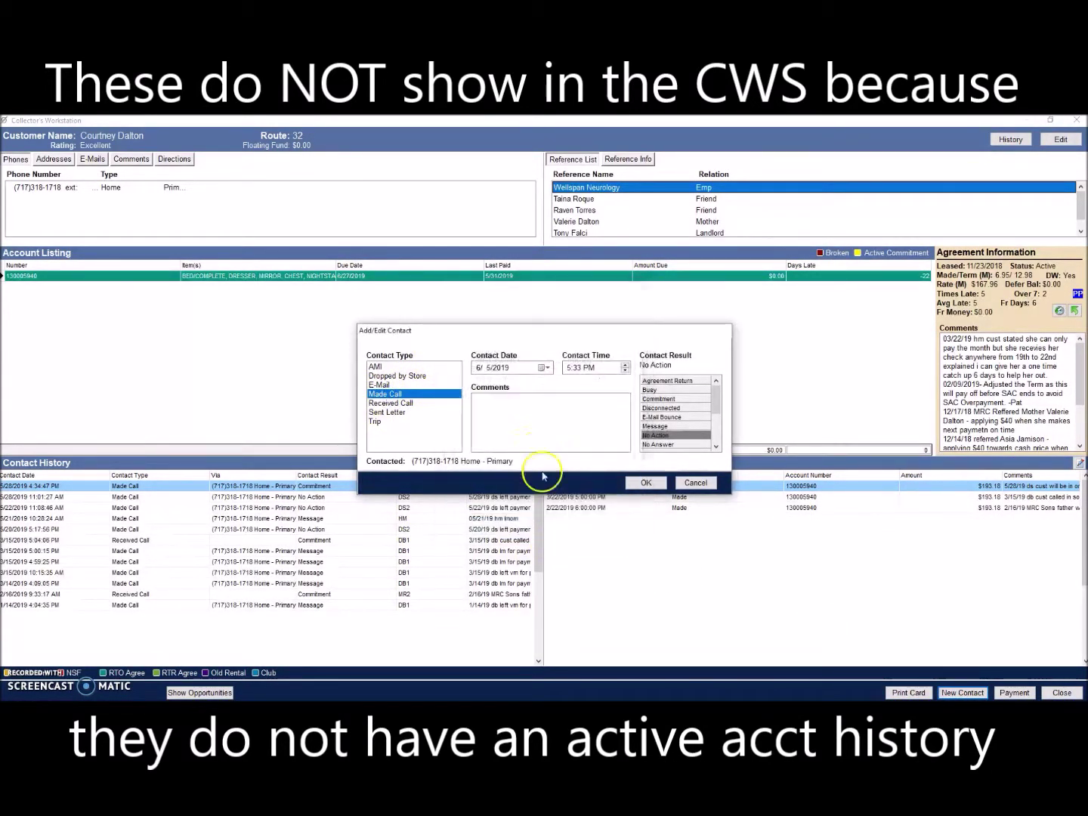
Step: Enter the comment 'SALES CALL - TEST', set result Message, save, and close the workstation
left_click(534, 419)
key("BackSpace")
key("BackSpace")
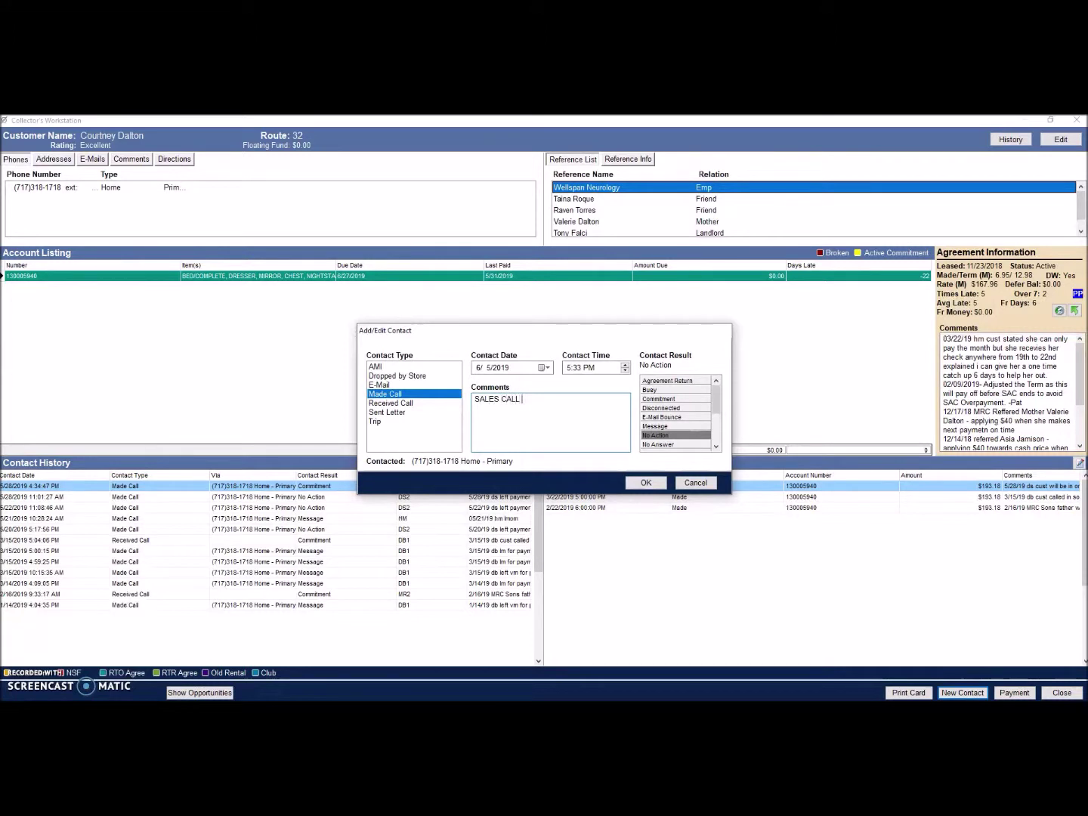
type("ALES CALL - TEST MS")
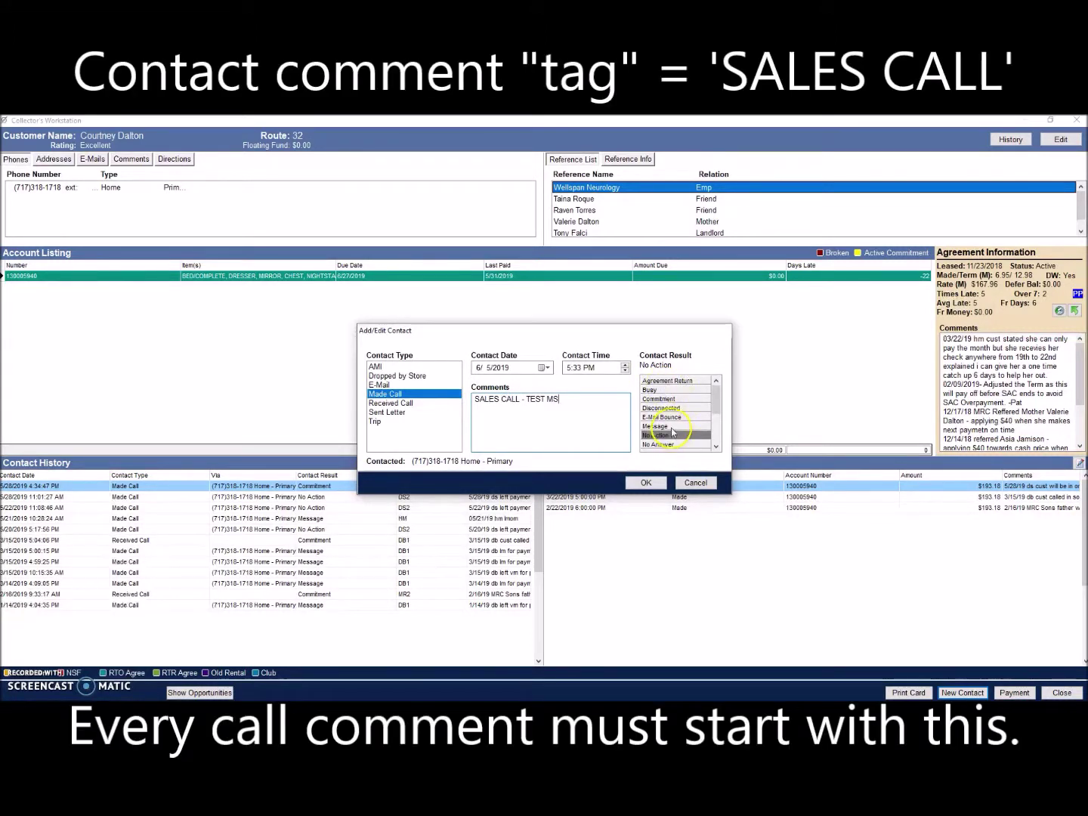
left_click(657, 427)
left_click(647, 483)
left_click(1062, 693)
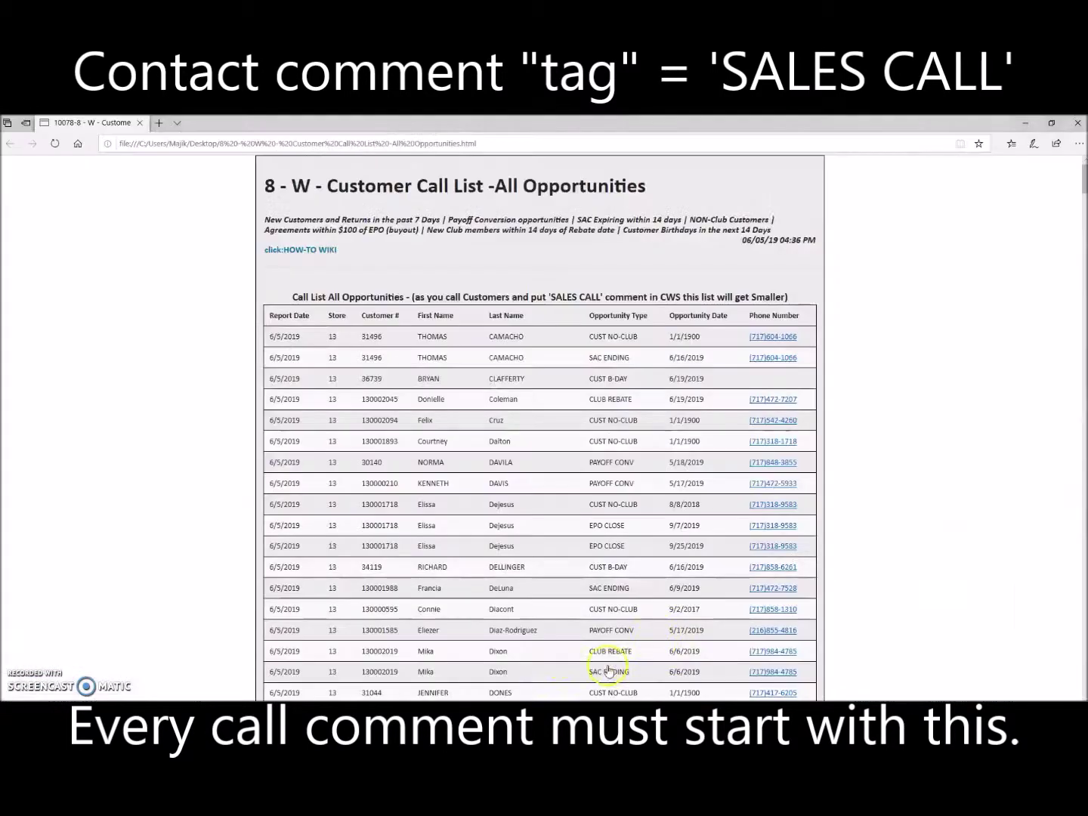
Step: Search the next customer by last name and open their account
scroll(510, 518, "down", 5)
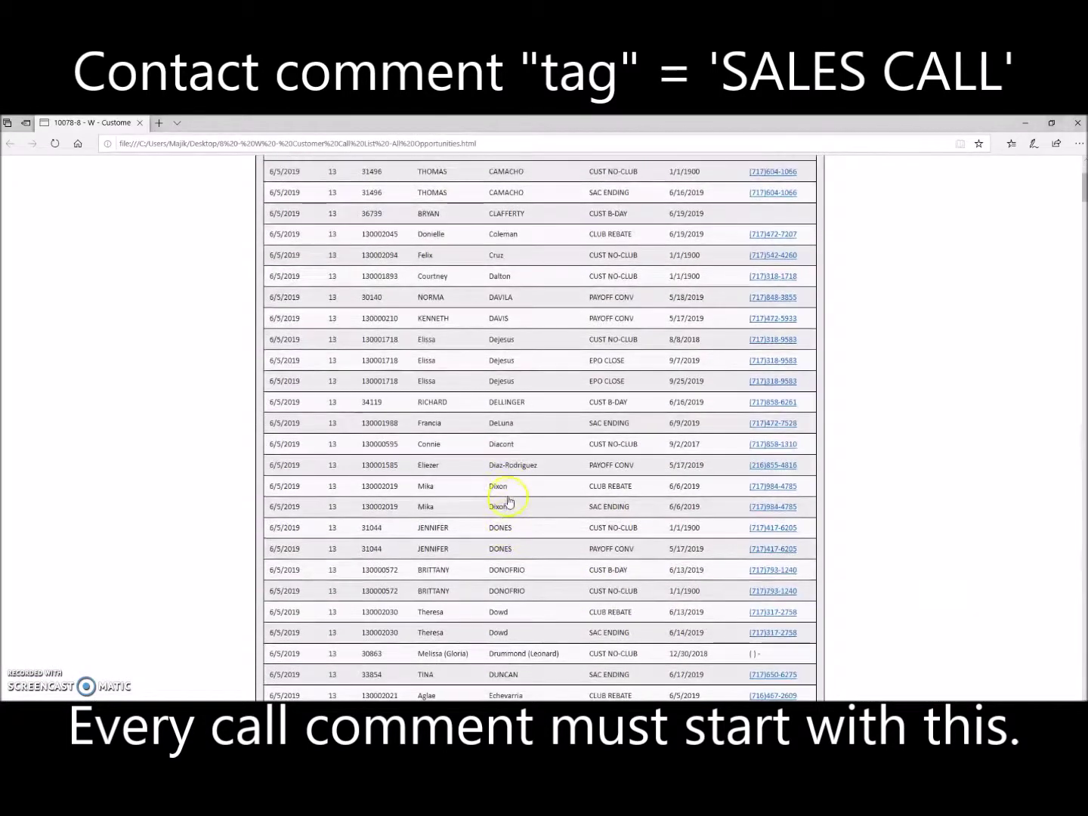
key("alt+Tab")
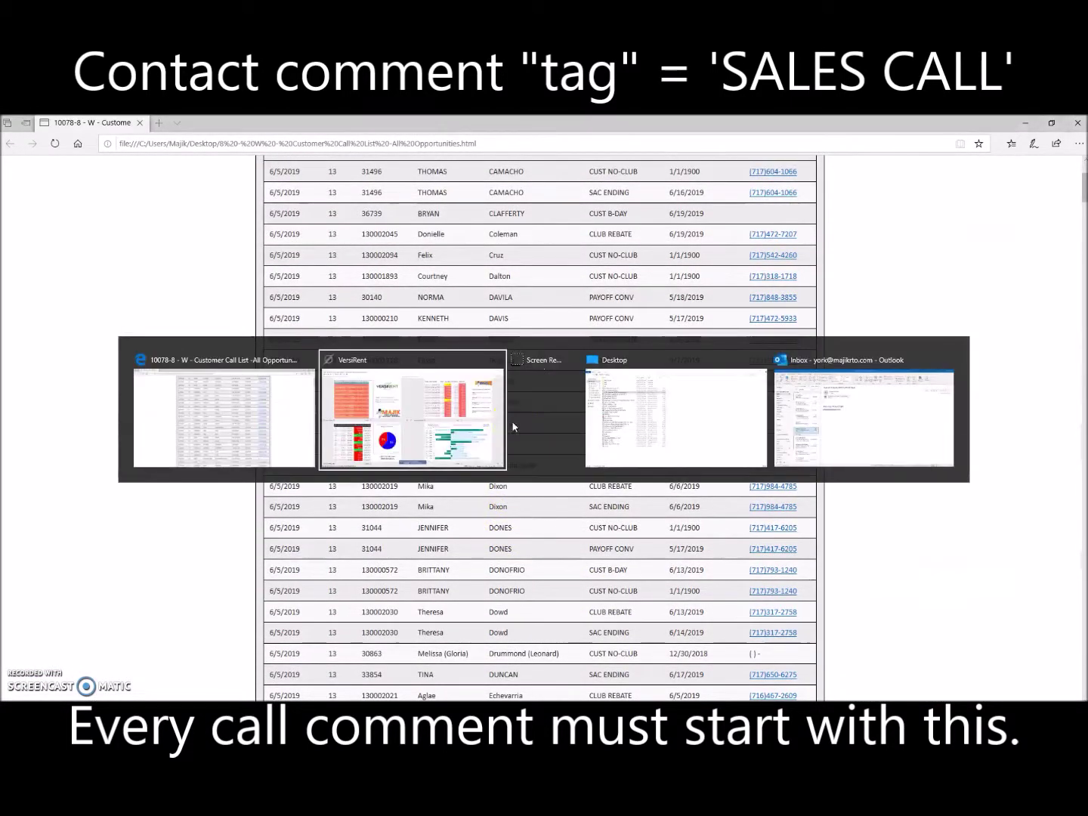
left_click(397, 525)
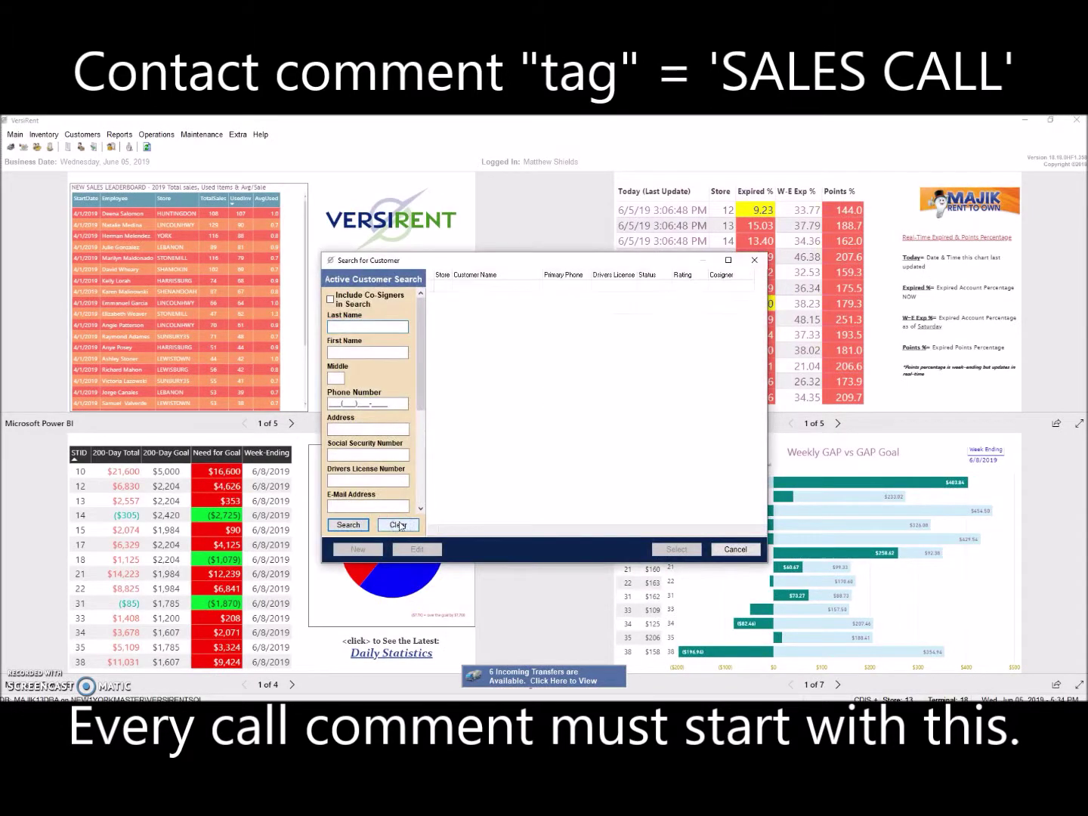
type("DEJES")
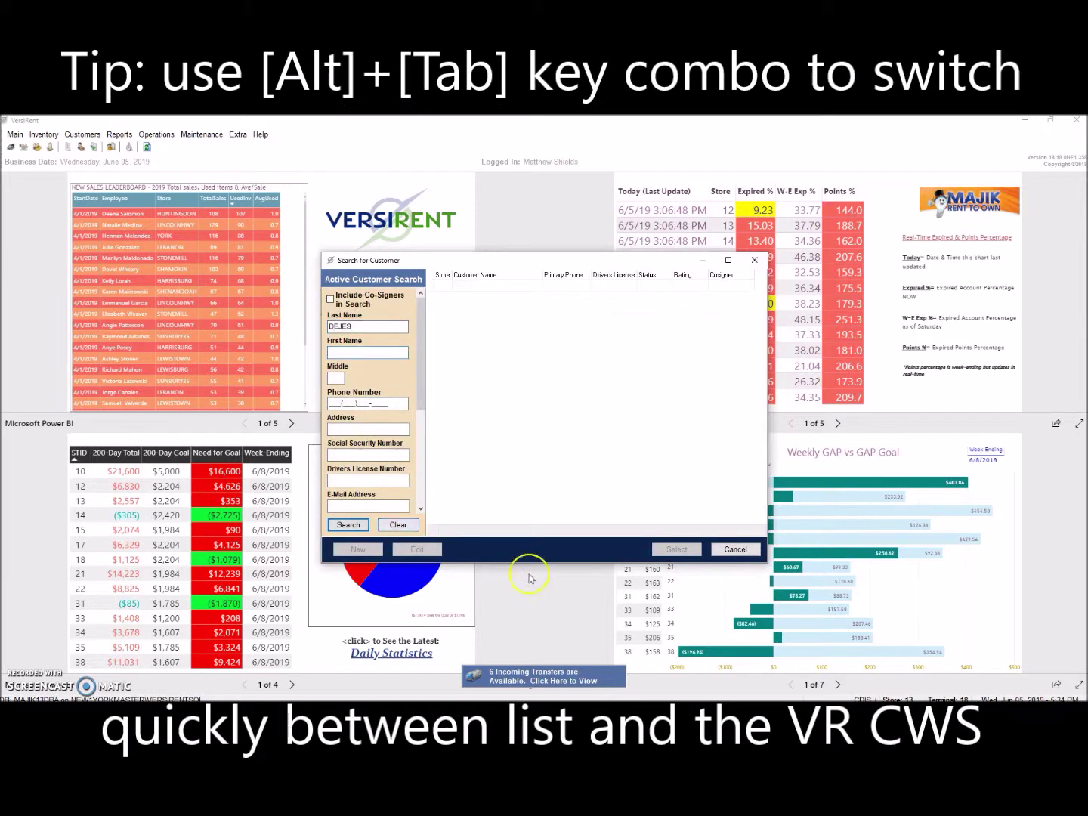
key("Return")
double_click(586, 282)
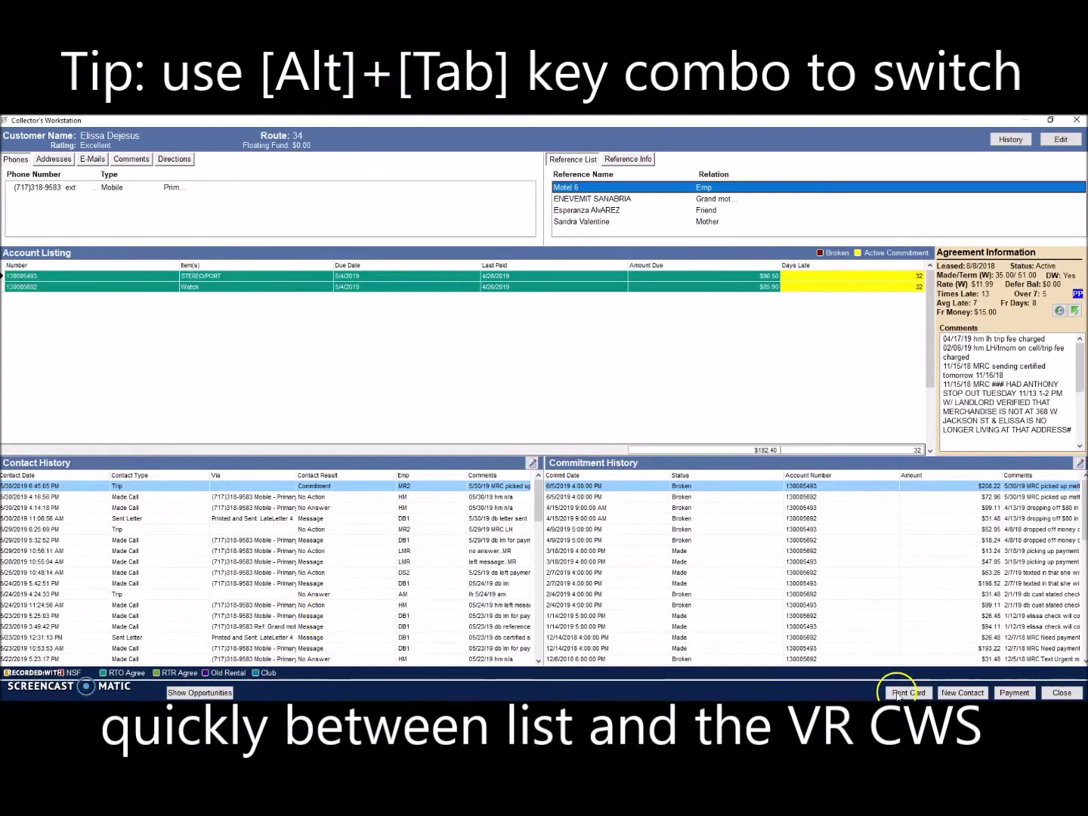
Step: Log a Made Call to the primary mobile, comment 'SALES CALL TEST', result Message, then close the workstation
left_click(971, 693)
left_click(386, 394)
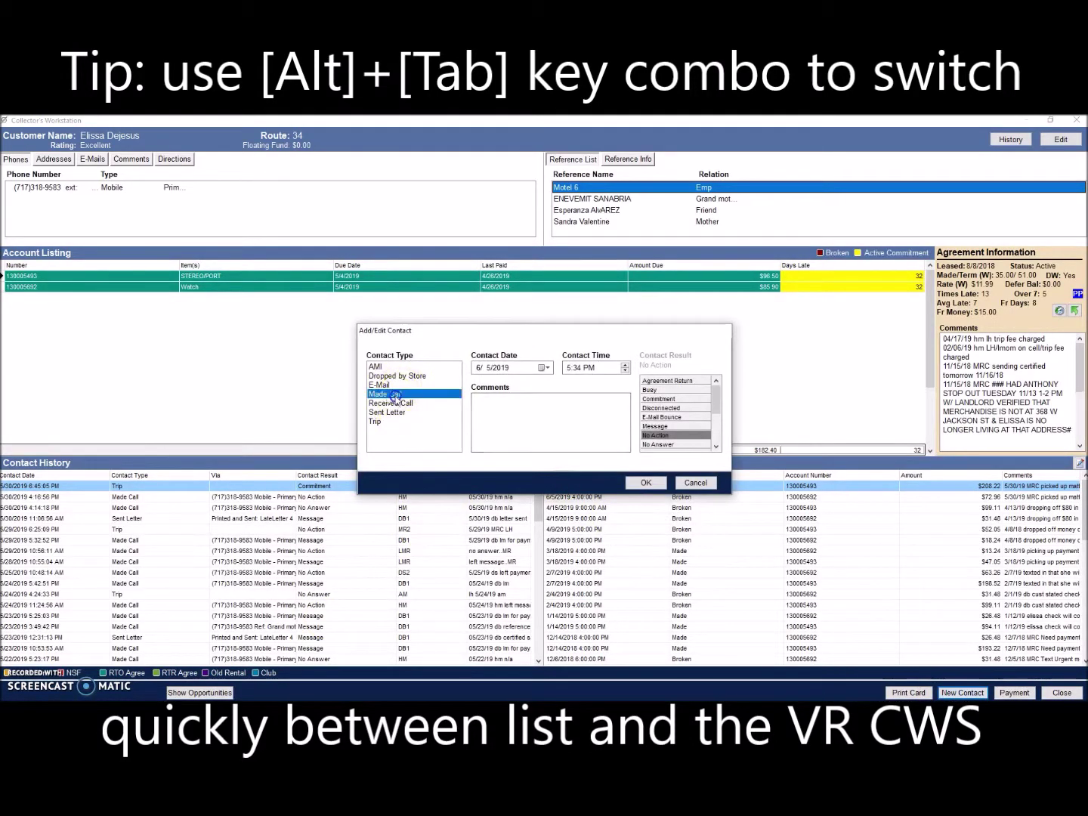
left_click(487, 316)
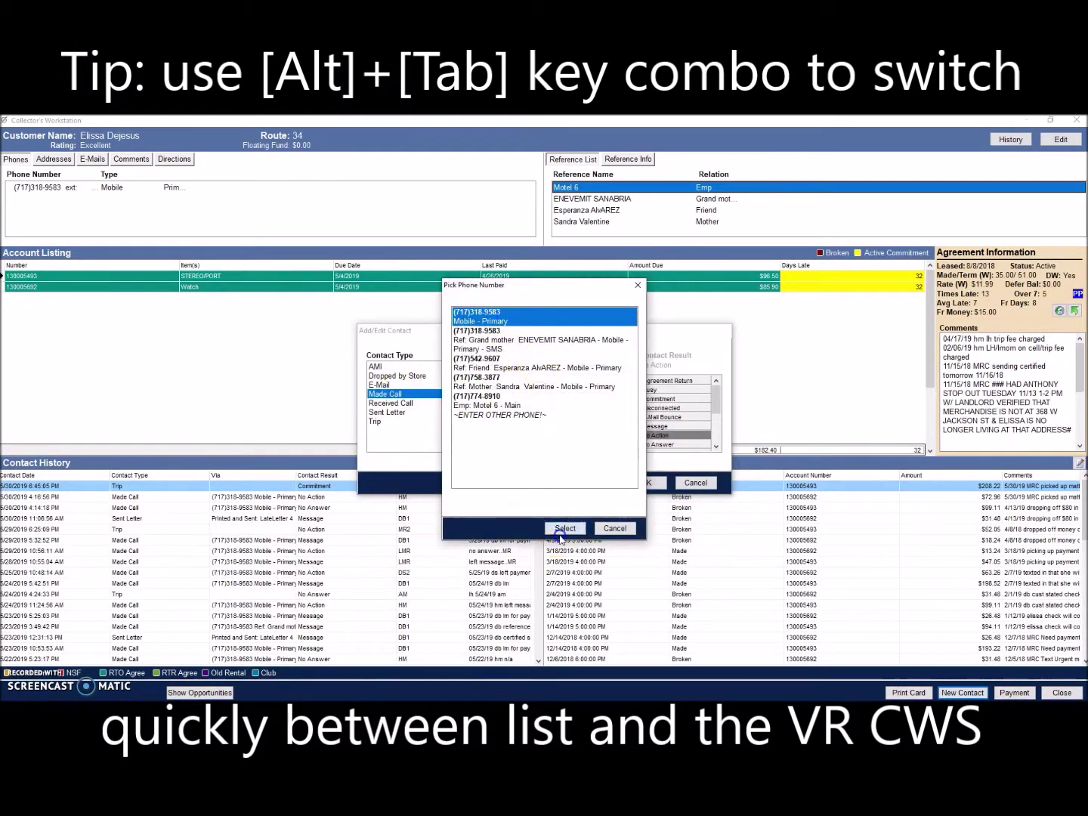
left_click(566, 527)
left_click(560, 429)
type("SALE")
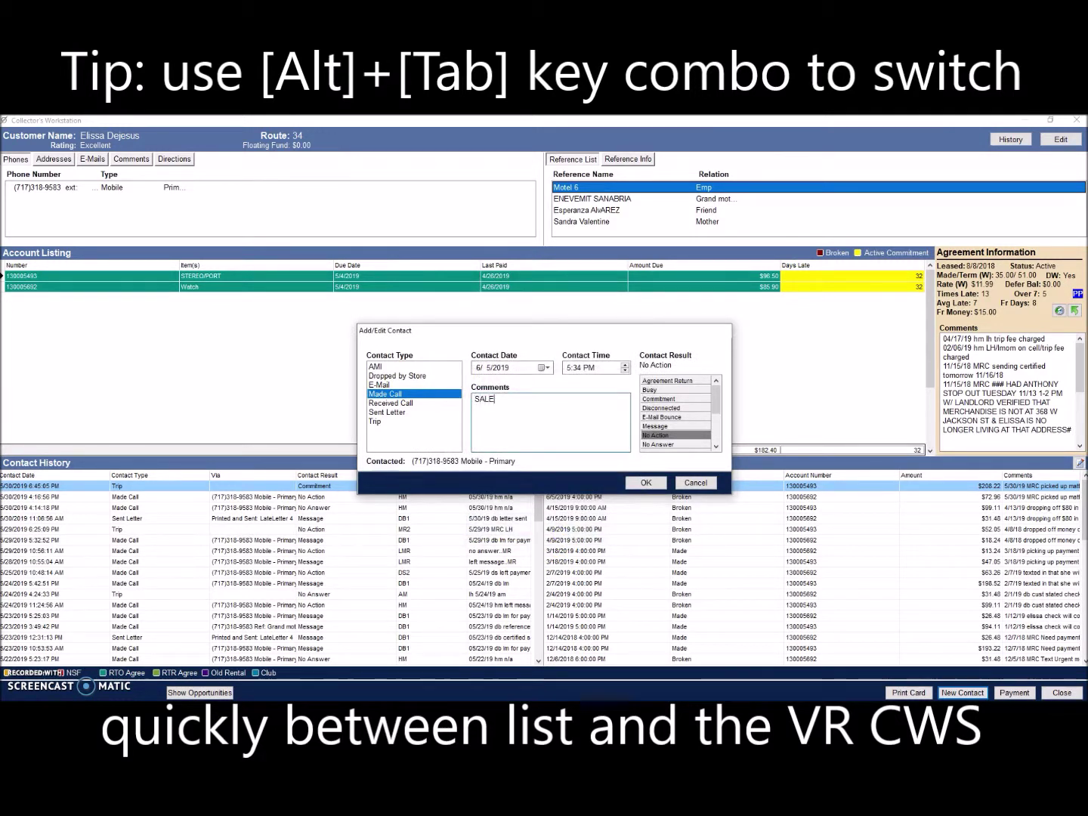
type("S CALL TEST")
left_click(655, 427)
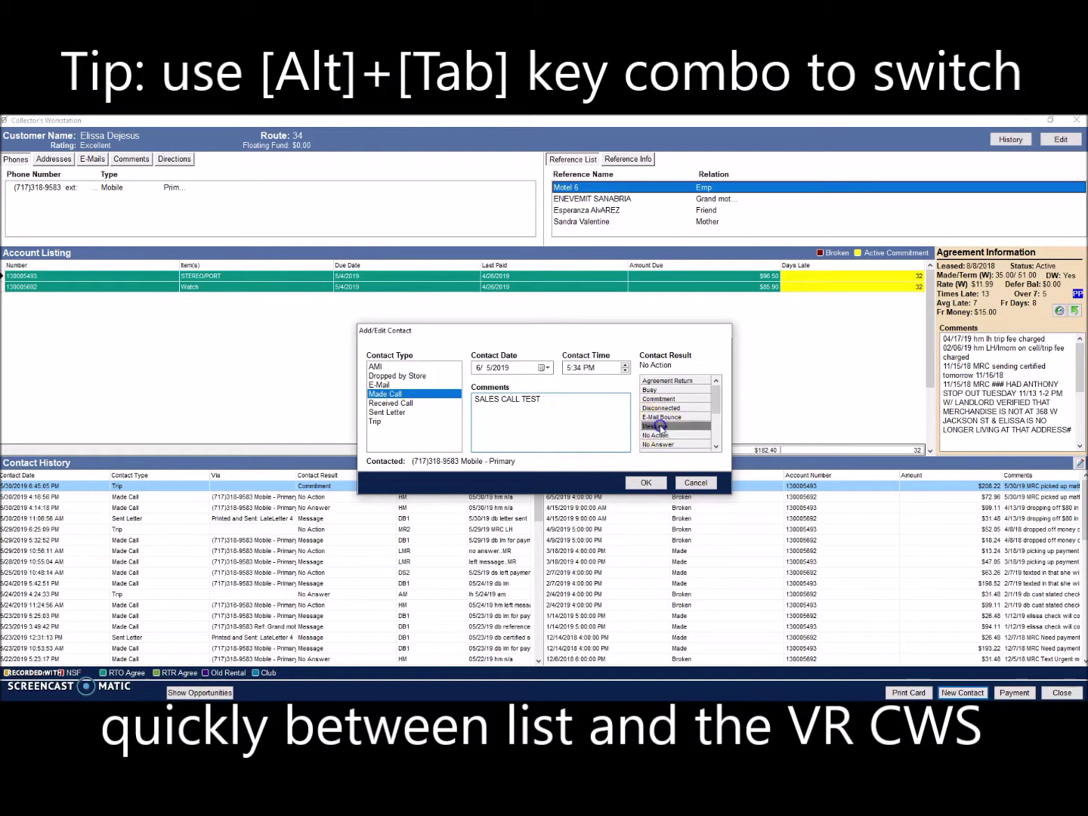
left_click(646, 482)
left_click(1065, 693)
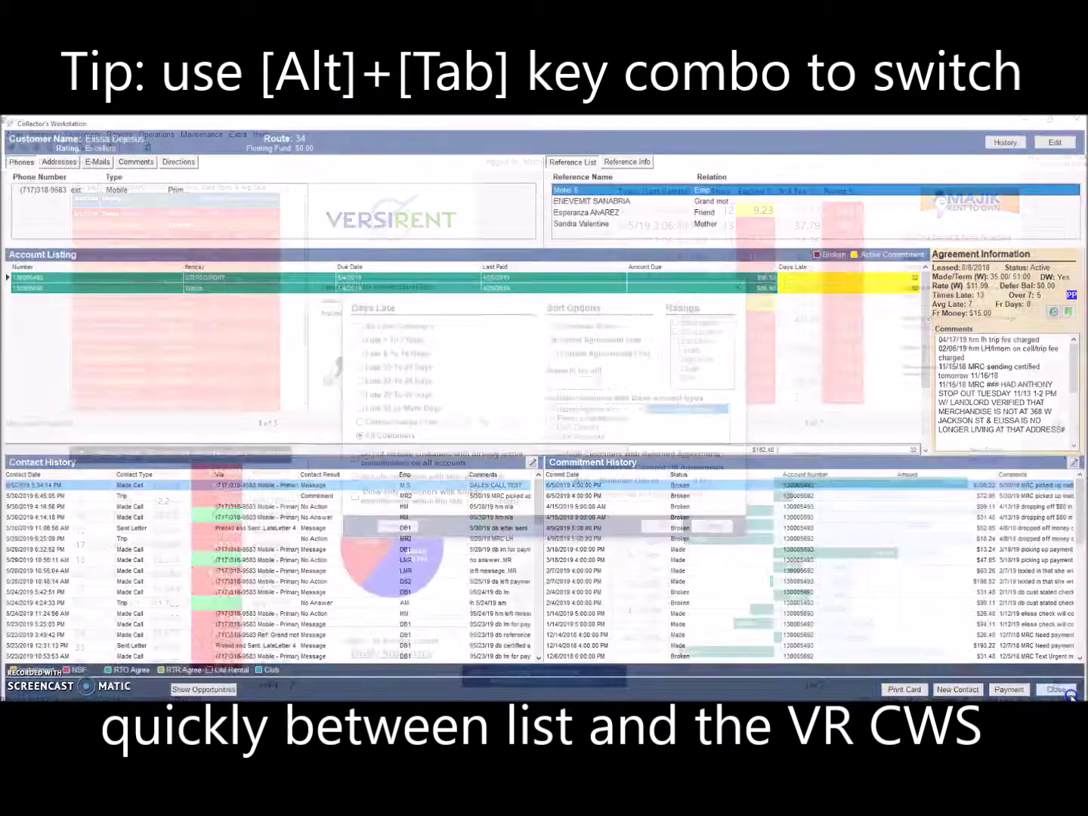
key("alt+Tab")
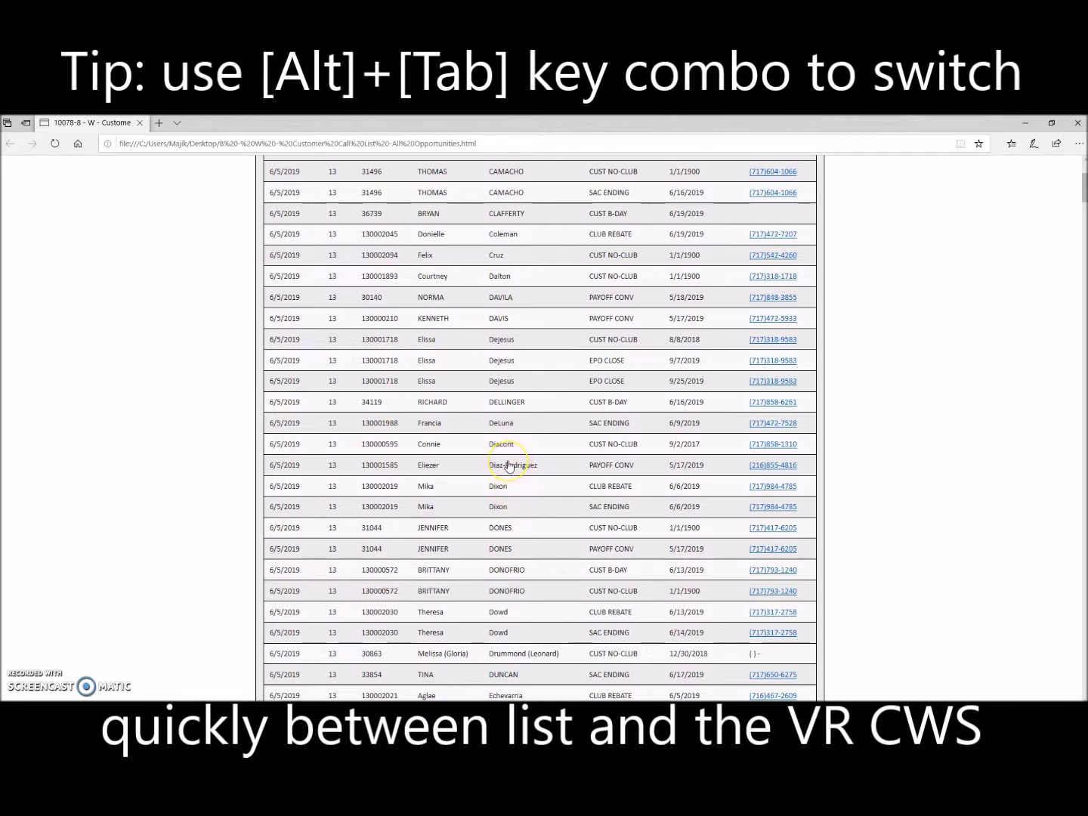
Step: Search the next customer by name and open their workstation
key("alt+Tab")
left_click(409, 522)
type("DELU")
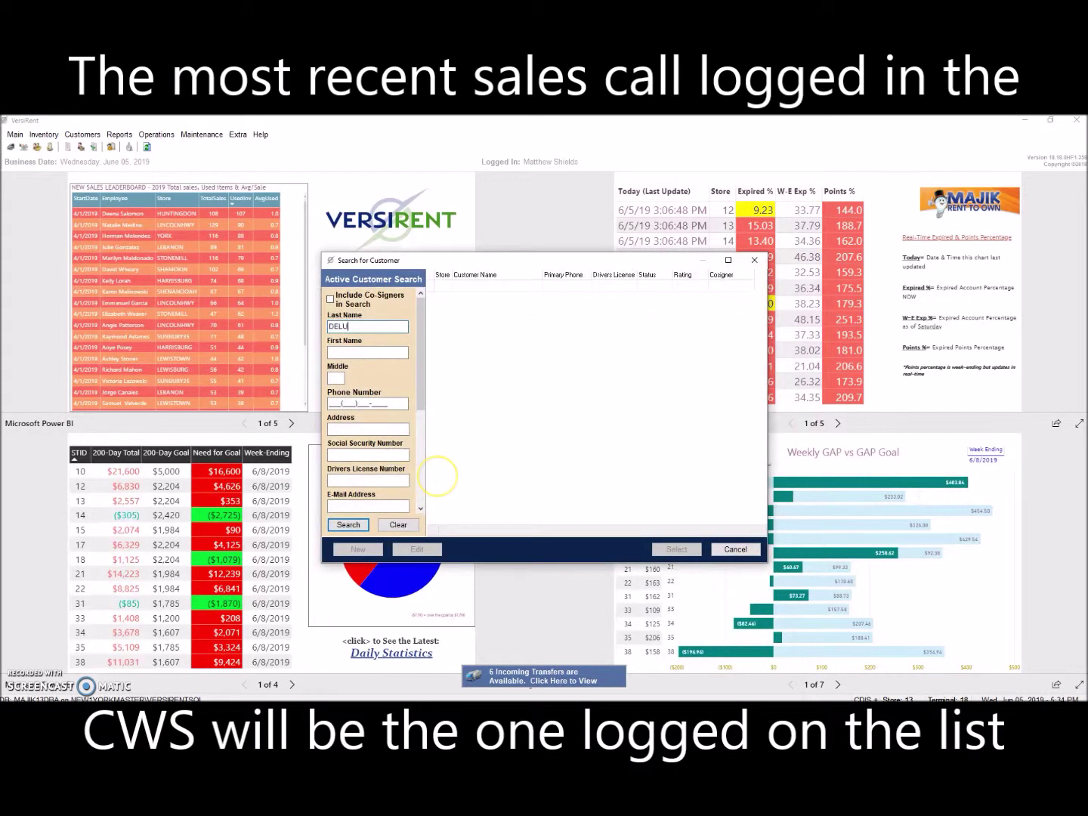
type("F")
key("Return")
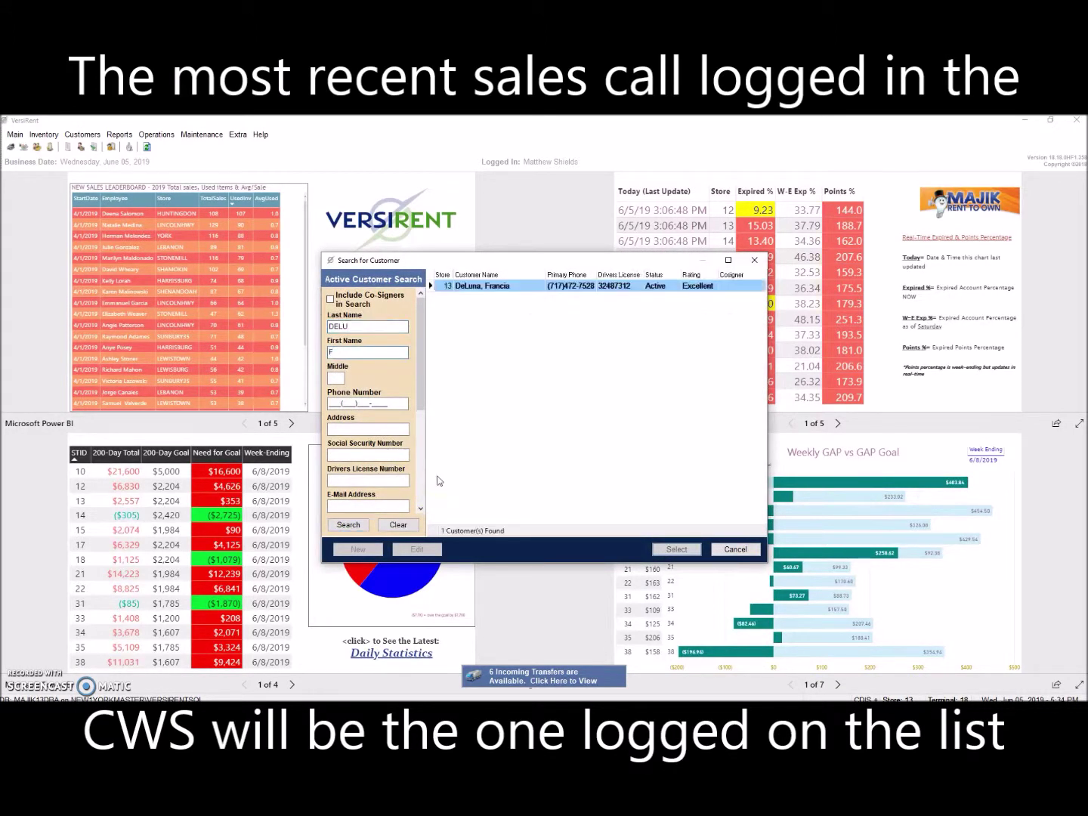
key("Return")
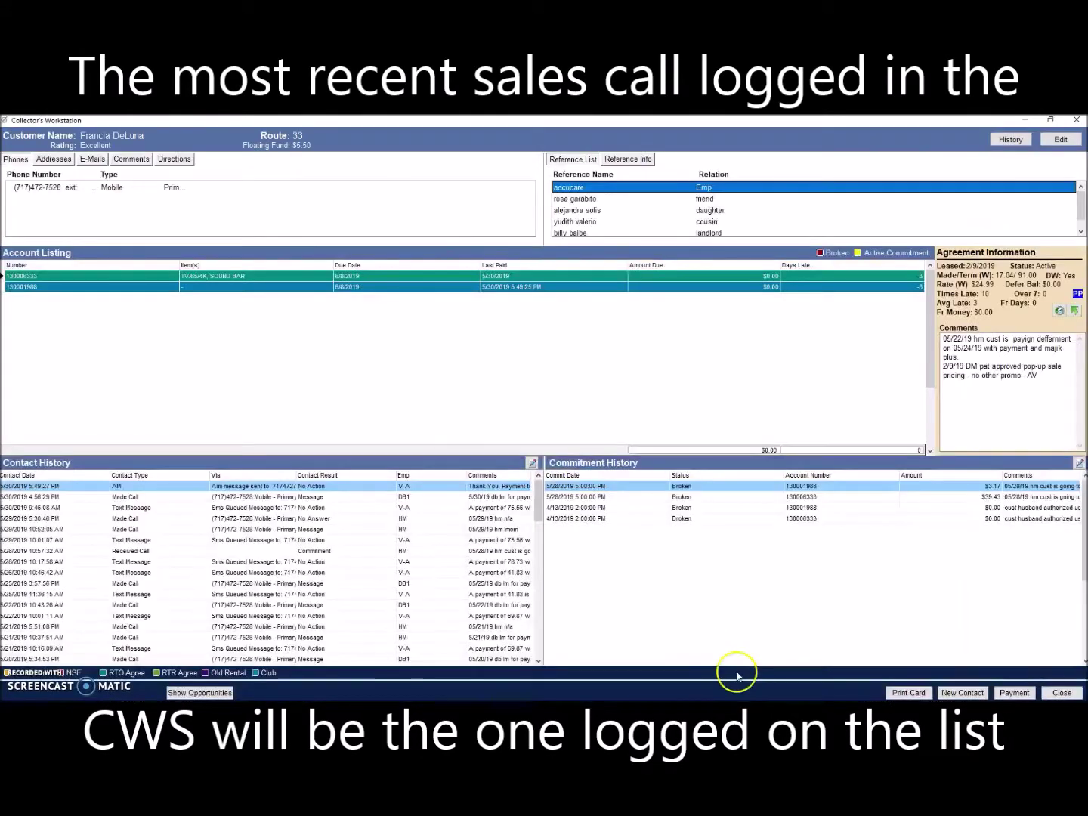
Step: Save a Made Call to the primary mobile with comment 'SALES CALL TEST' and result Message
left_click(962, 692)
left_click(384, 394)
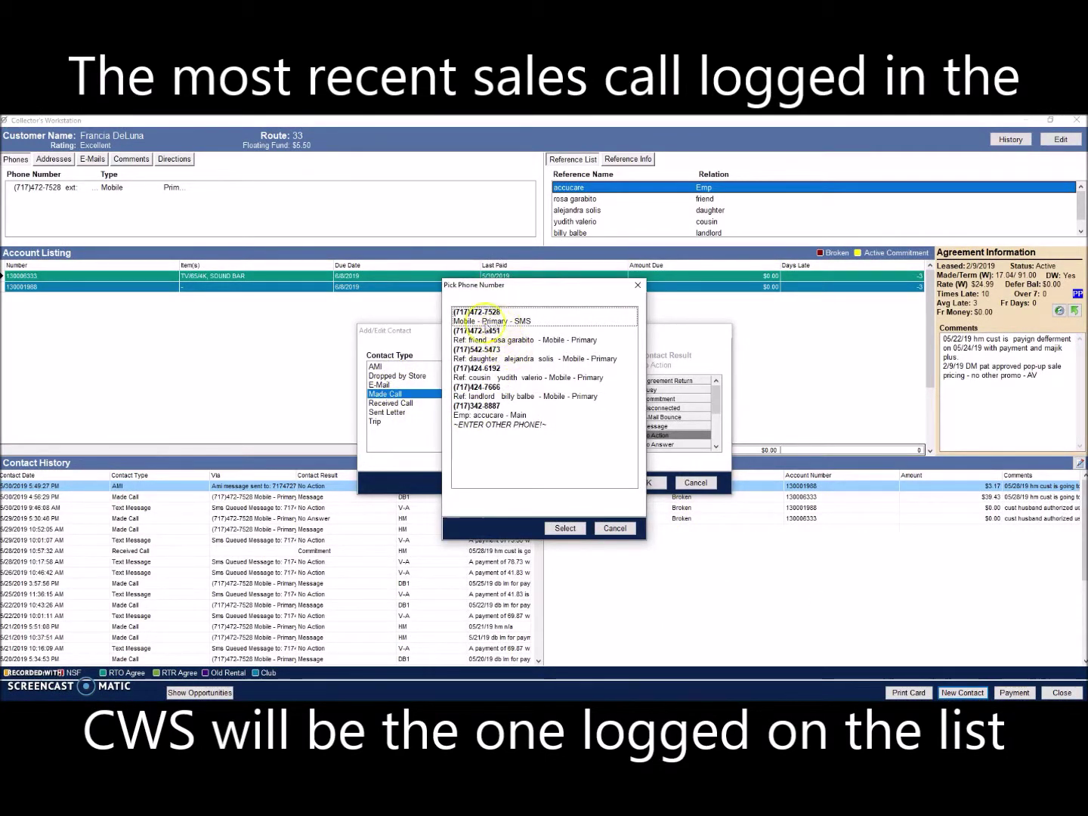
left_click(489, 317)
left_click(565, 528)
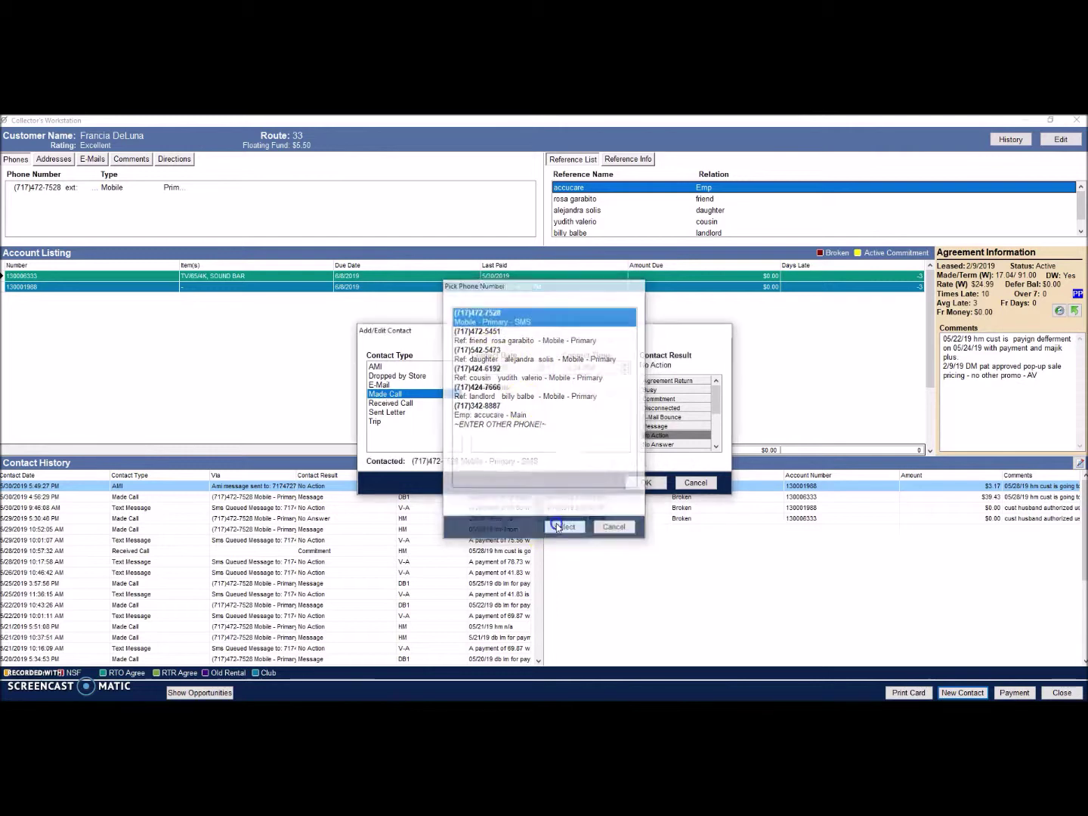
type("SALES CALL TEST")
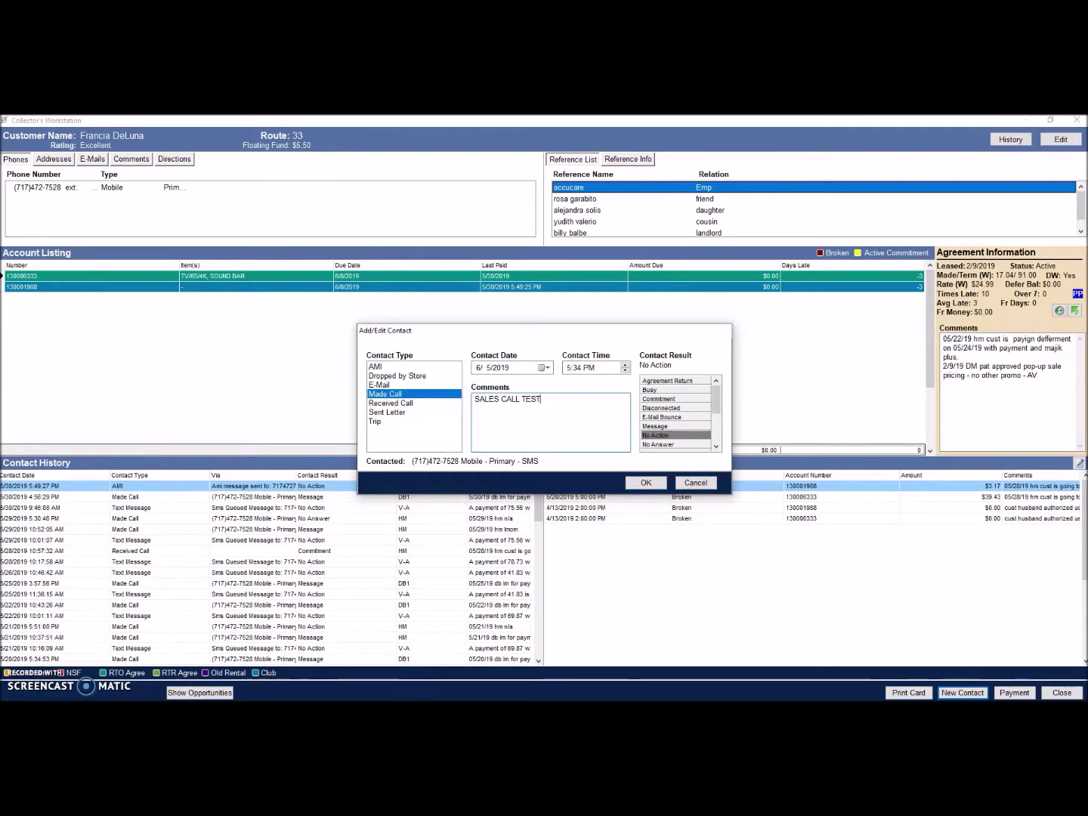
left_click(657, 426)
left_click(645, 483)
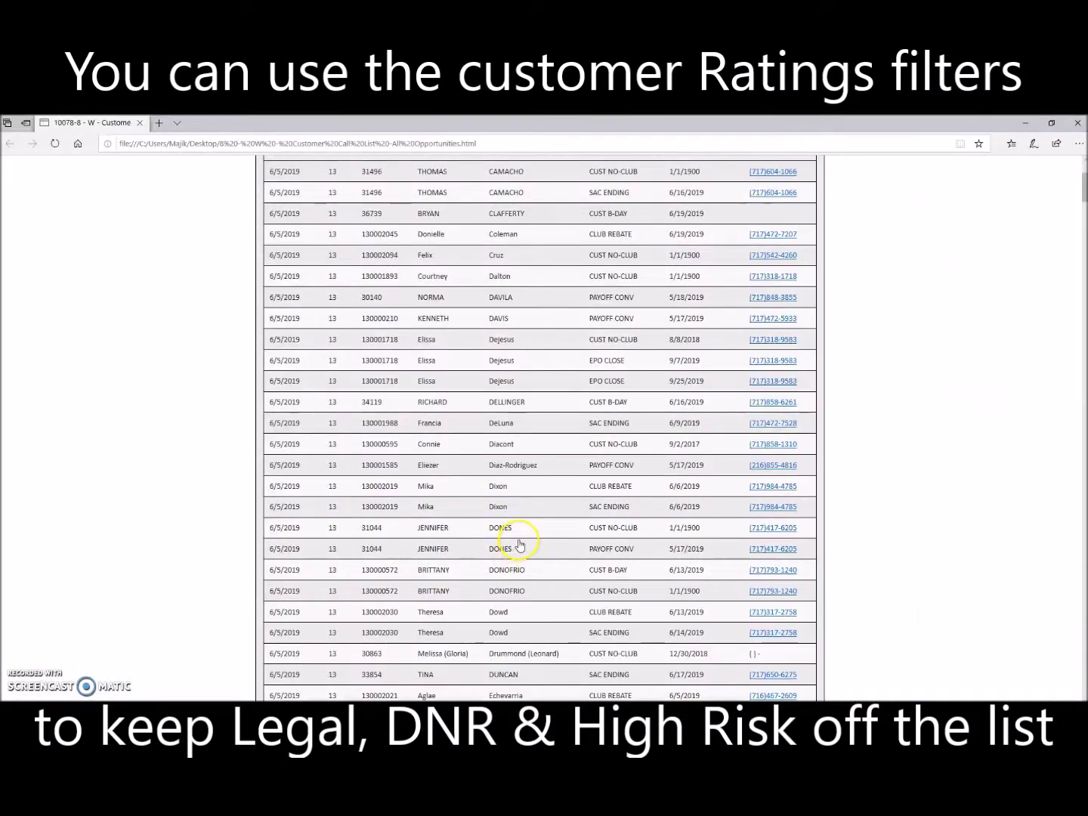
Step: Close the workstation and open the next customer's workstation through the individual name search
scroll(518, 538, "up", 2)
scroll(514, 521, "down", 3)
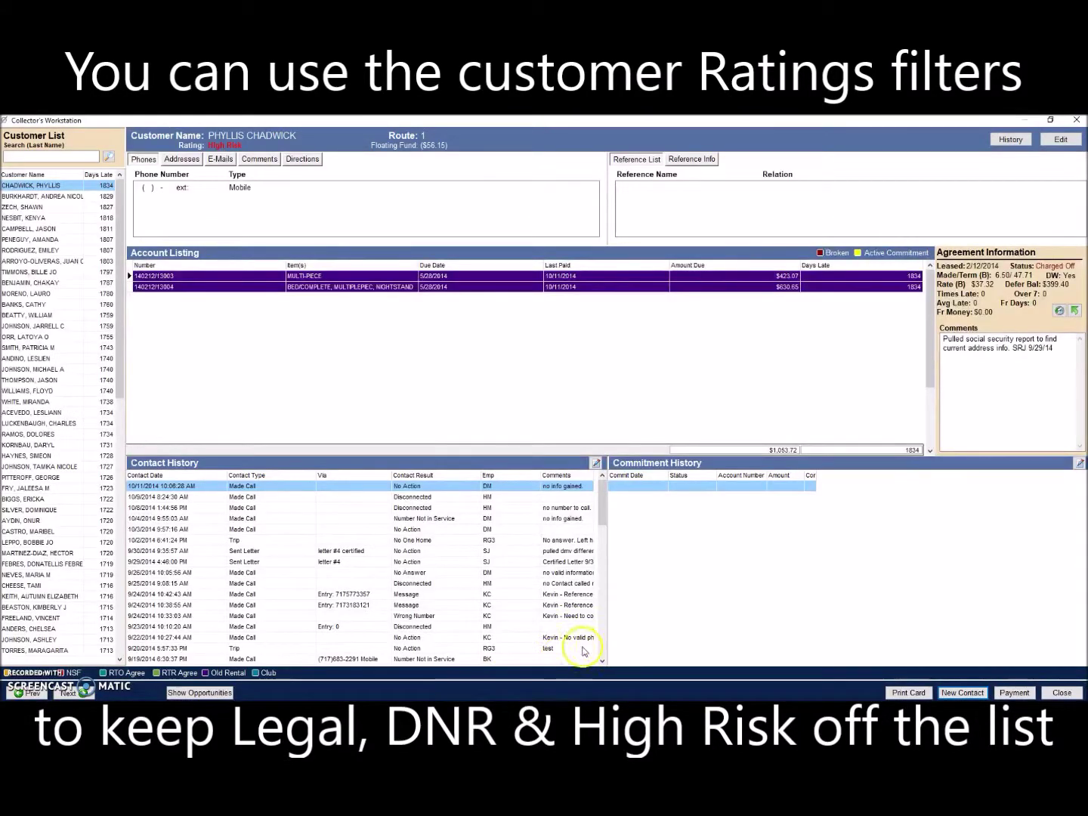
left_click(1063, 692)
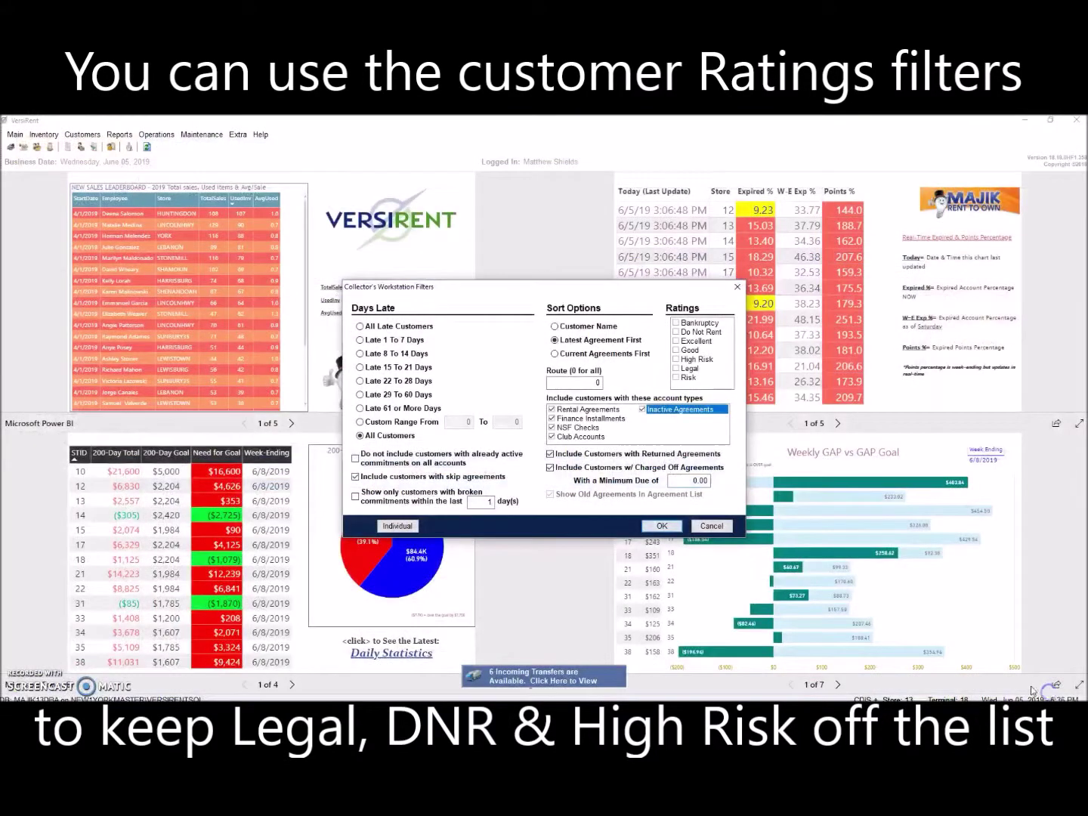
left_click(404, 526)
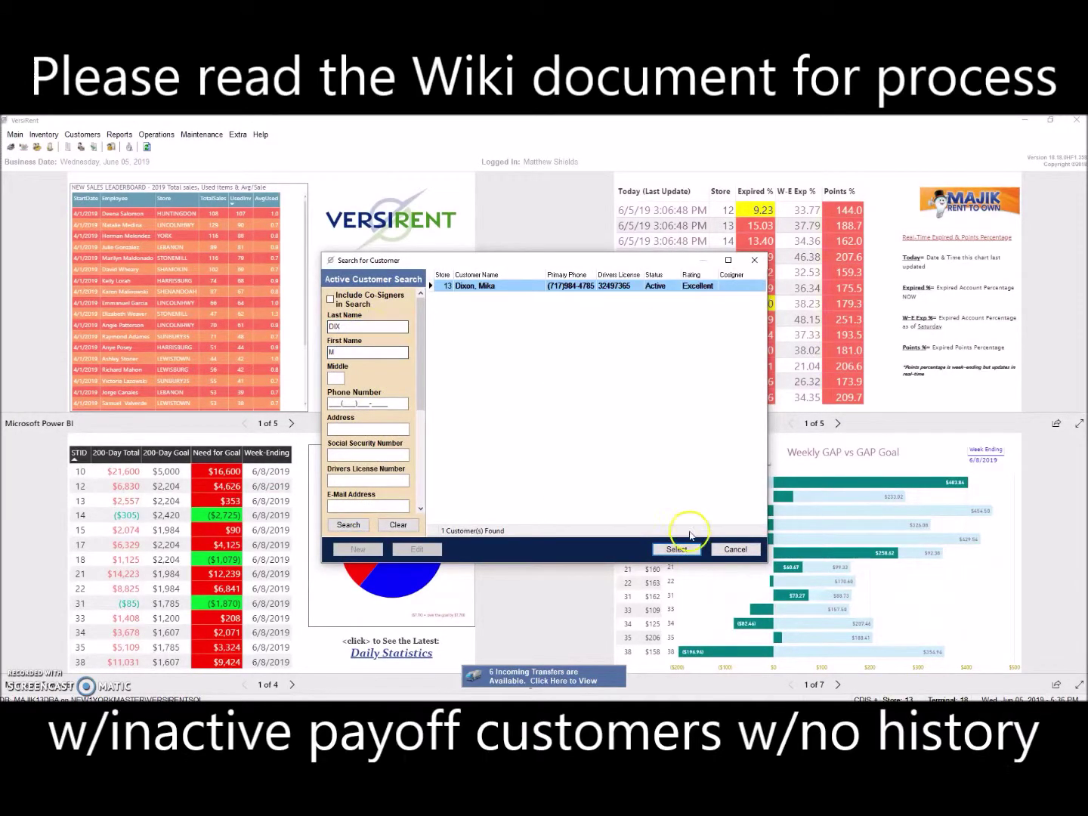
left_click(677, 549)
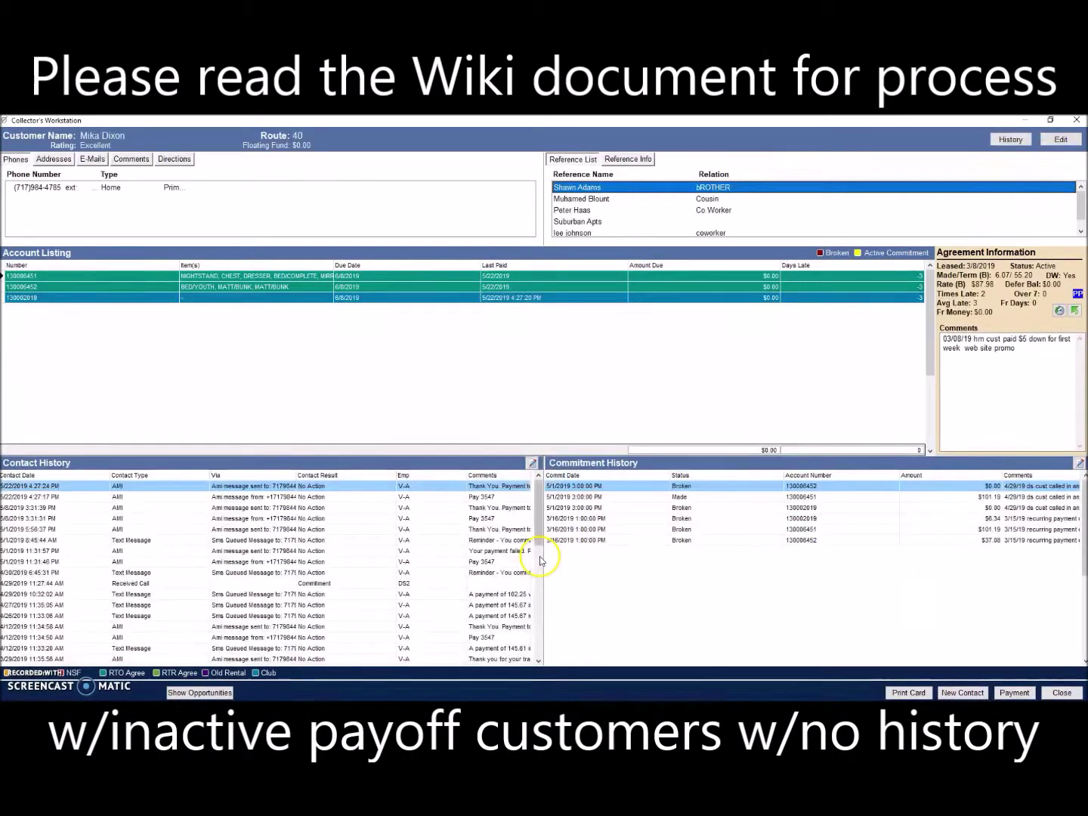
Step: Save a Made Call to the primary home number with result Message and comment 'SALES CALL TEST'
left_click(974, 693)
left_click(400, 393)
left_click(491, 316)
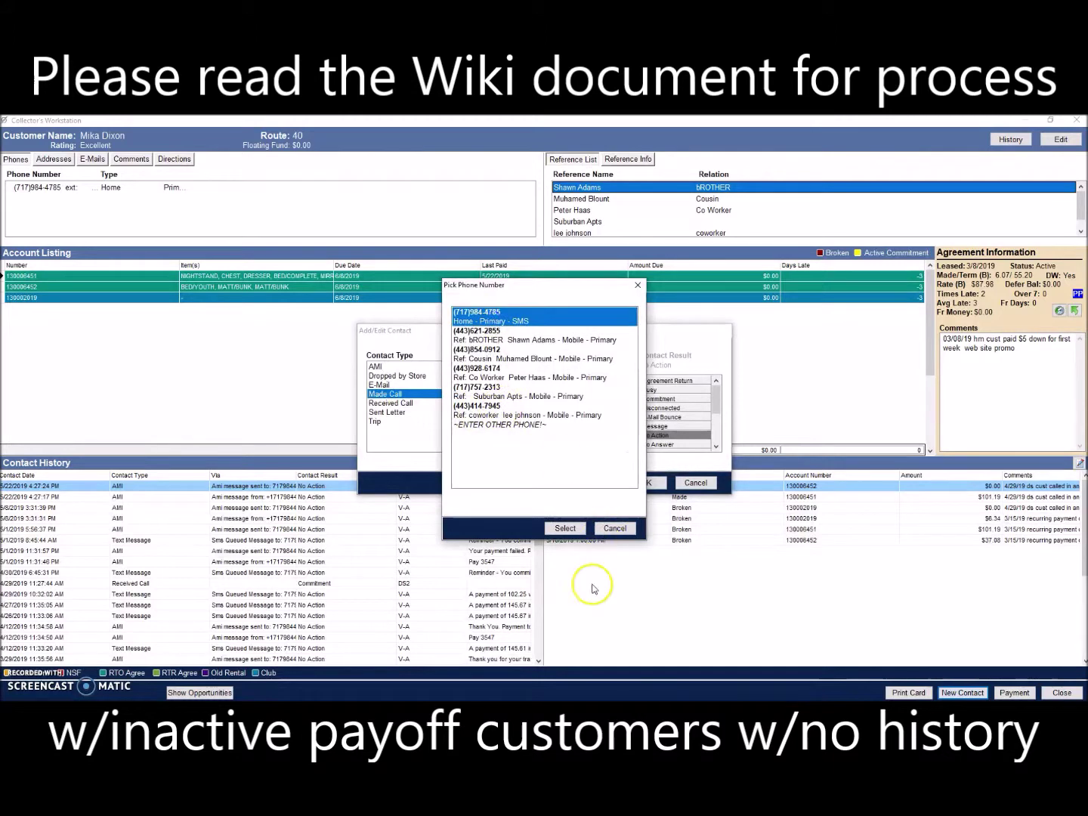
left_click(566, 527)
left_click(655, 426)
left_click(587, 415)
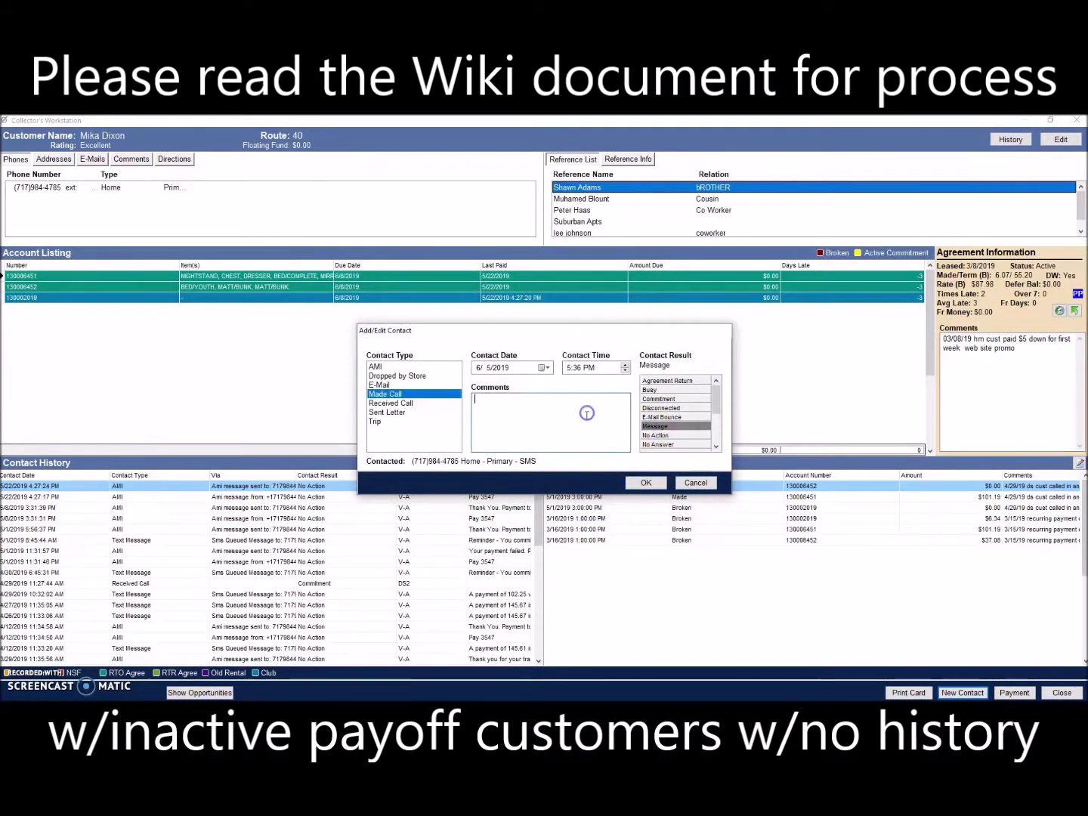
type("SAL")
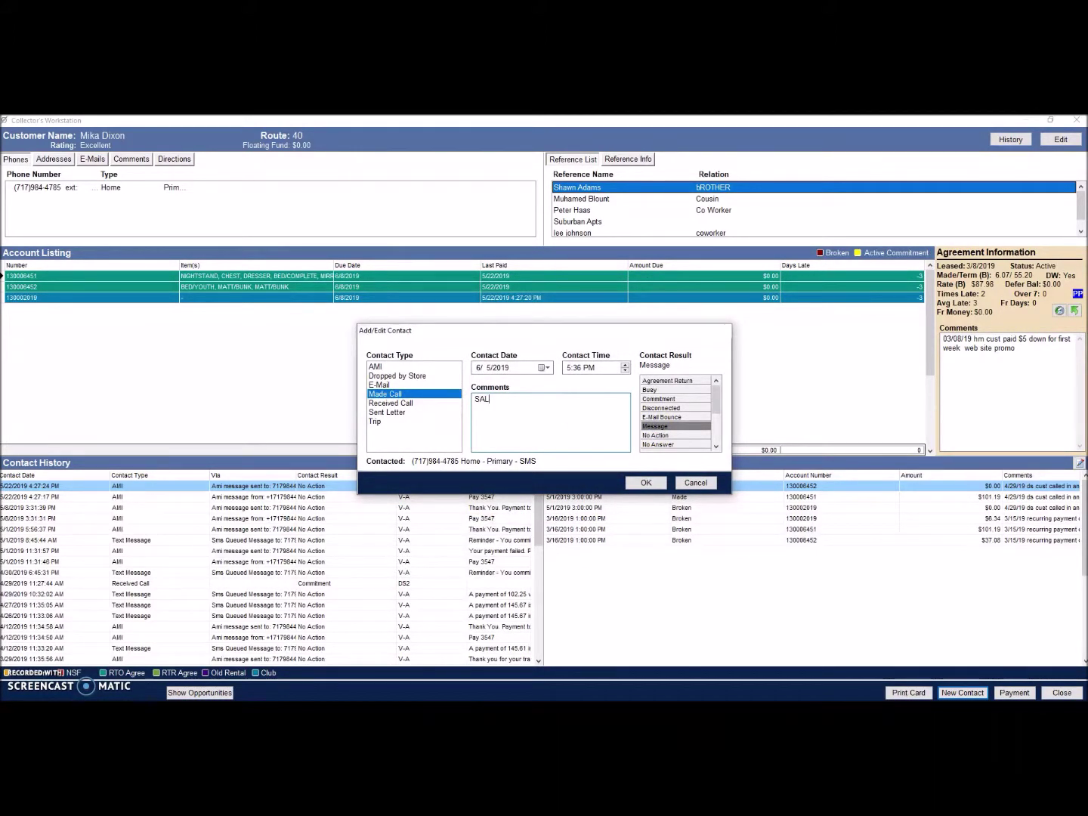
type("ES CALL TEST")
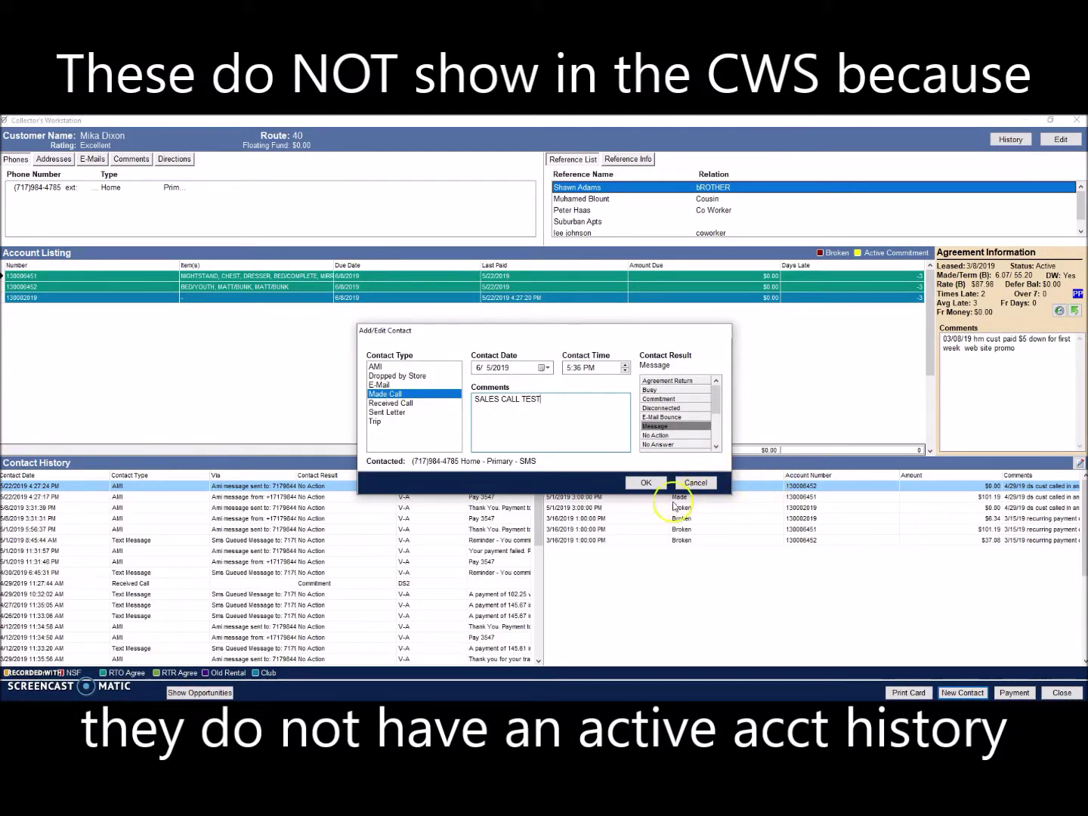
left_click(646, 483)
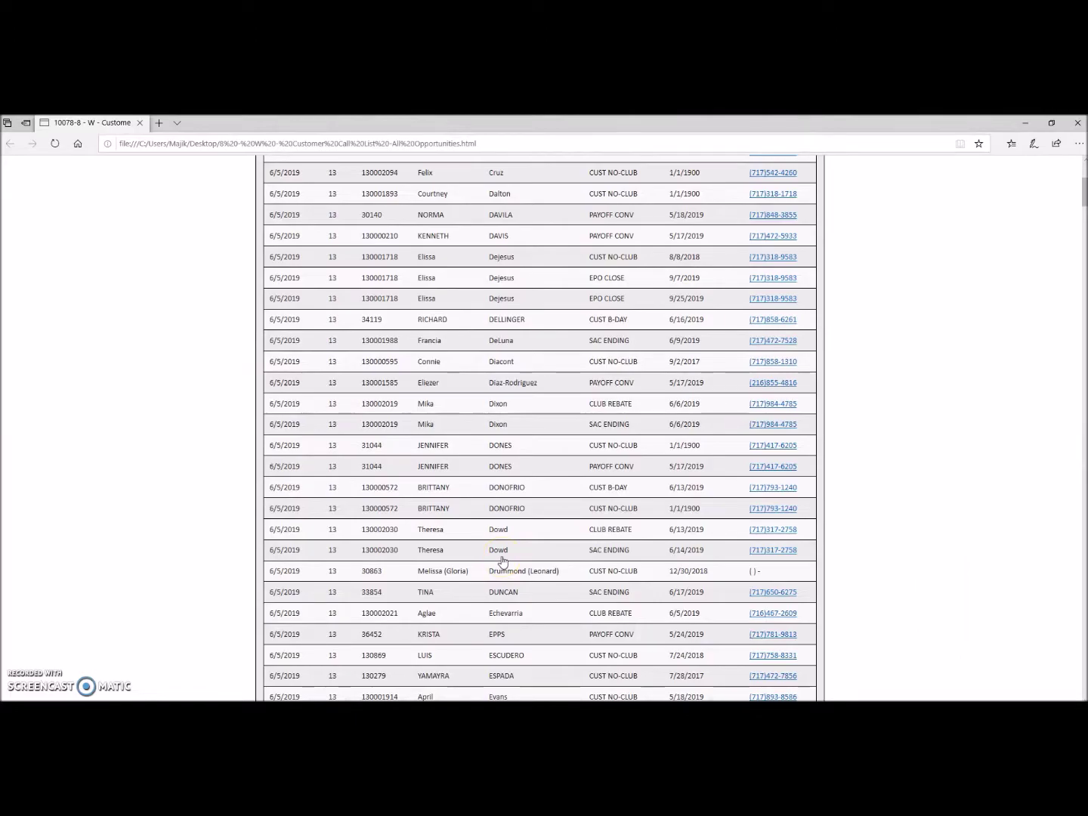
Step: Search the next customer by last and first name and open their workstation
key("alt+Tab")
left_click(399, 525)
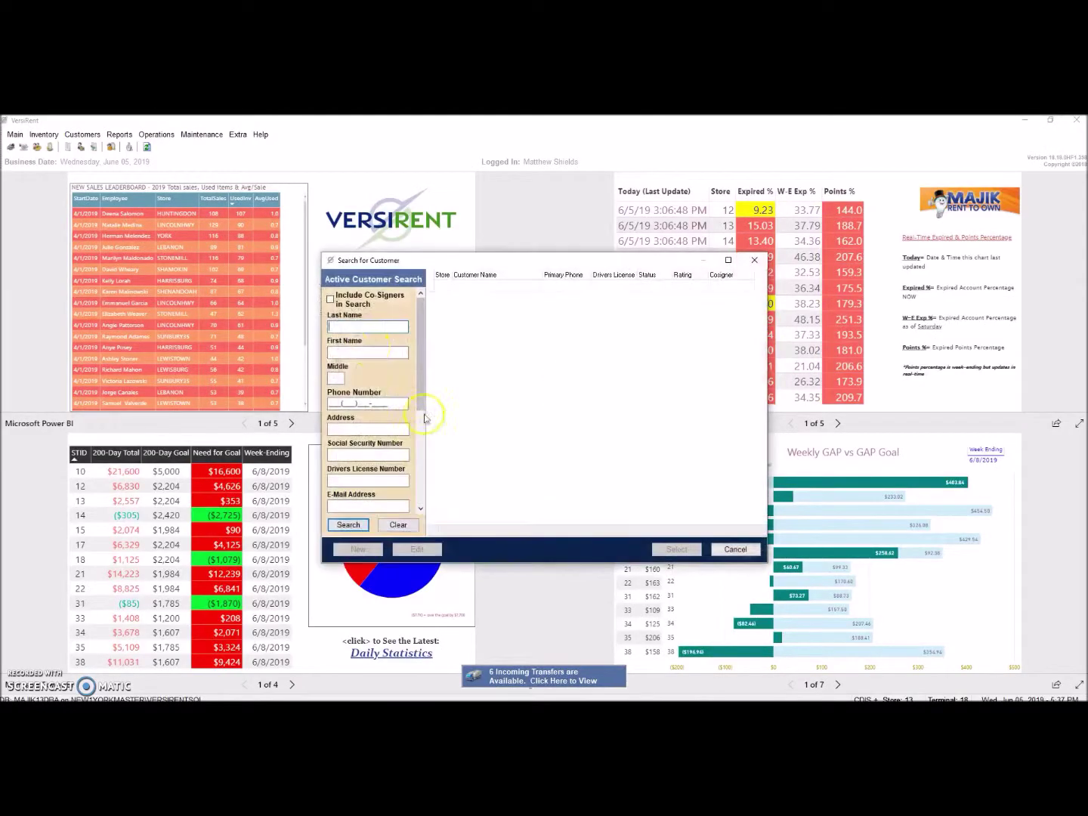
key("Tab")
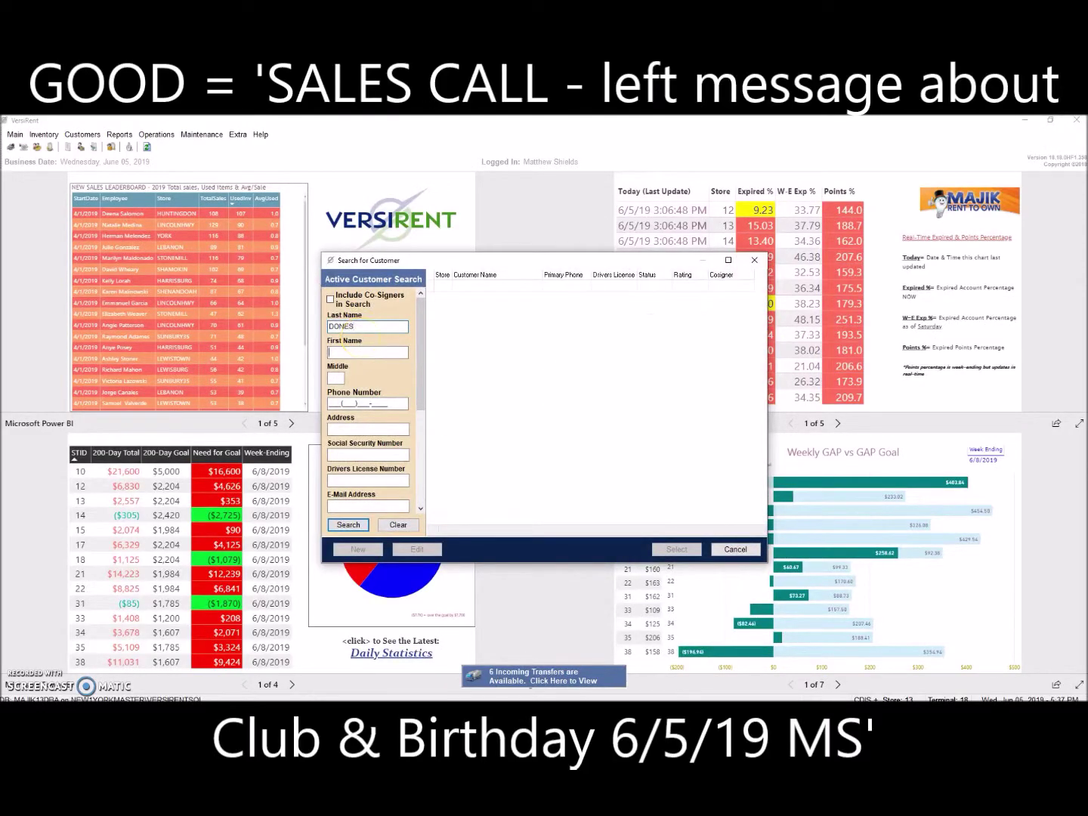
key("Return")
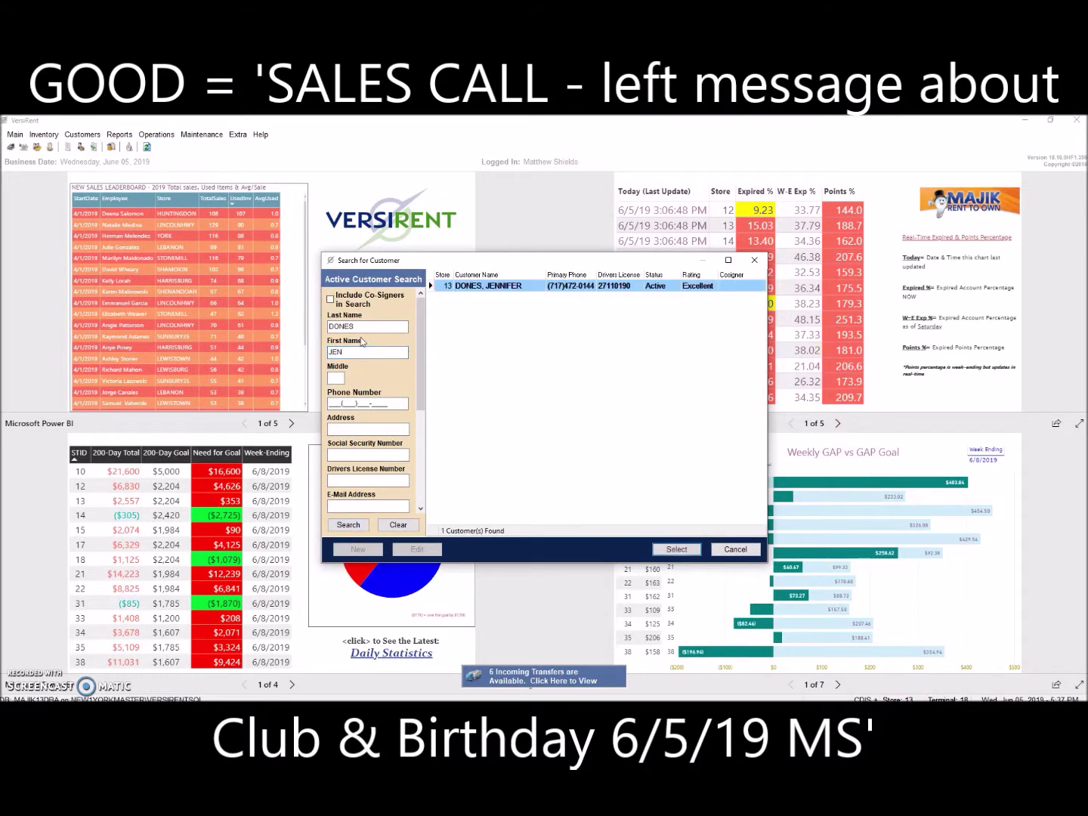
left_click(677, 549)
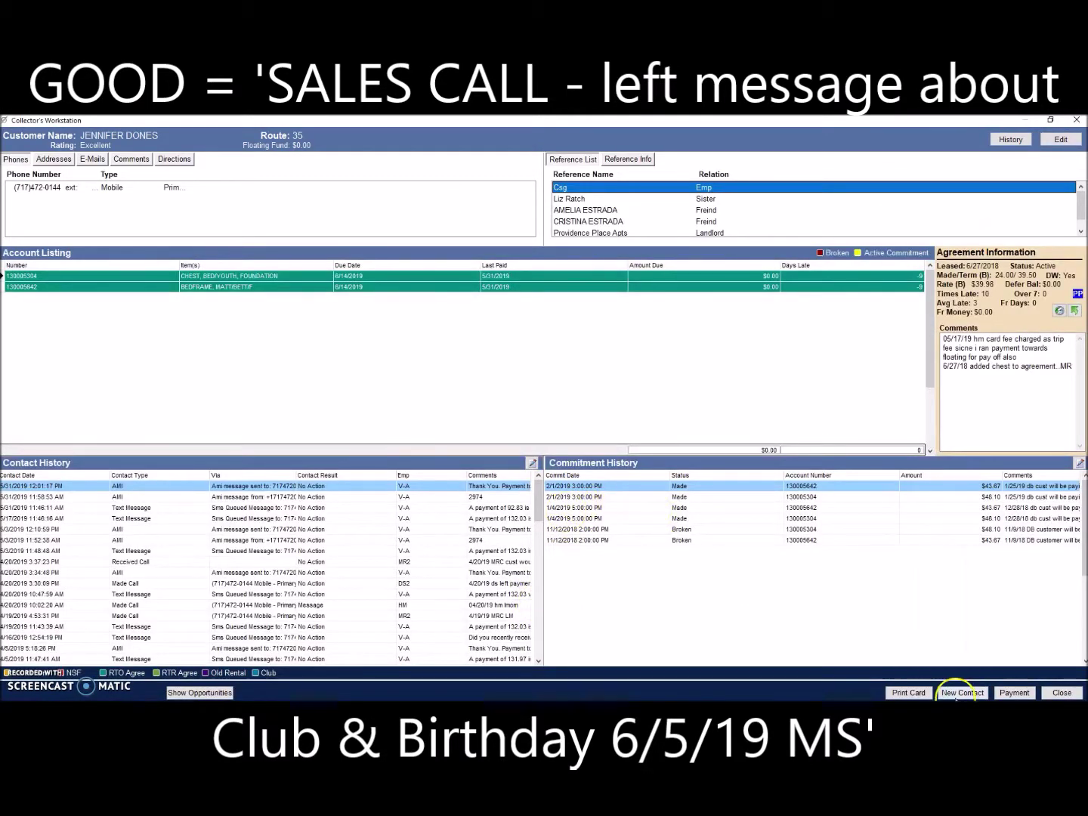
Step: Start a Made Call contact on the primary mobile with the comment 'SALES CALL TEST'
left_click(956, 694)
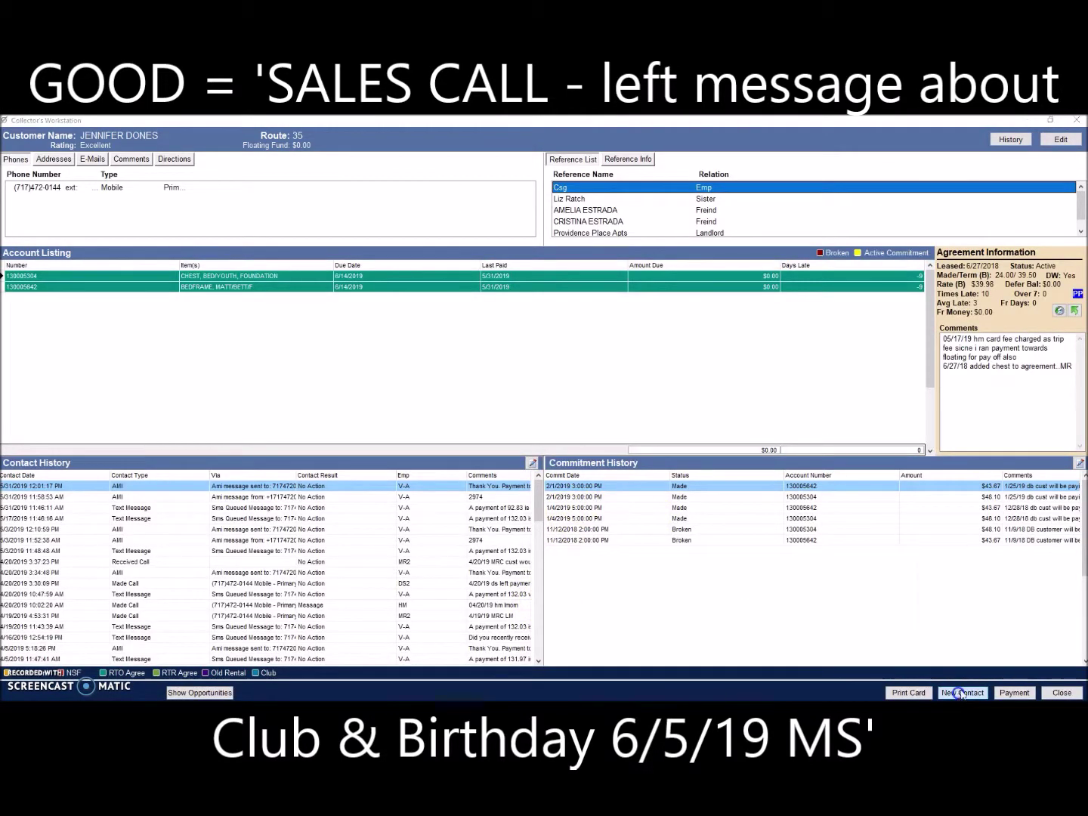
left_click(394, 395)
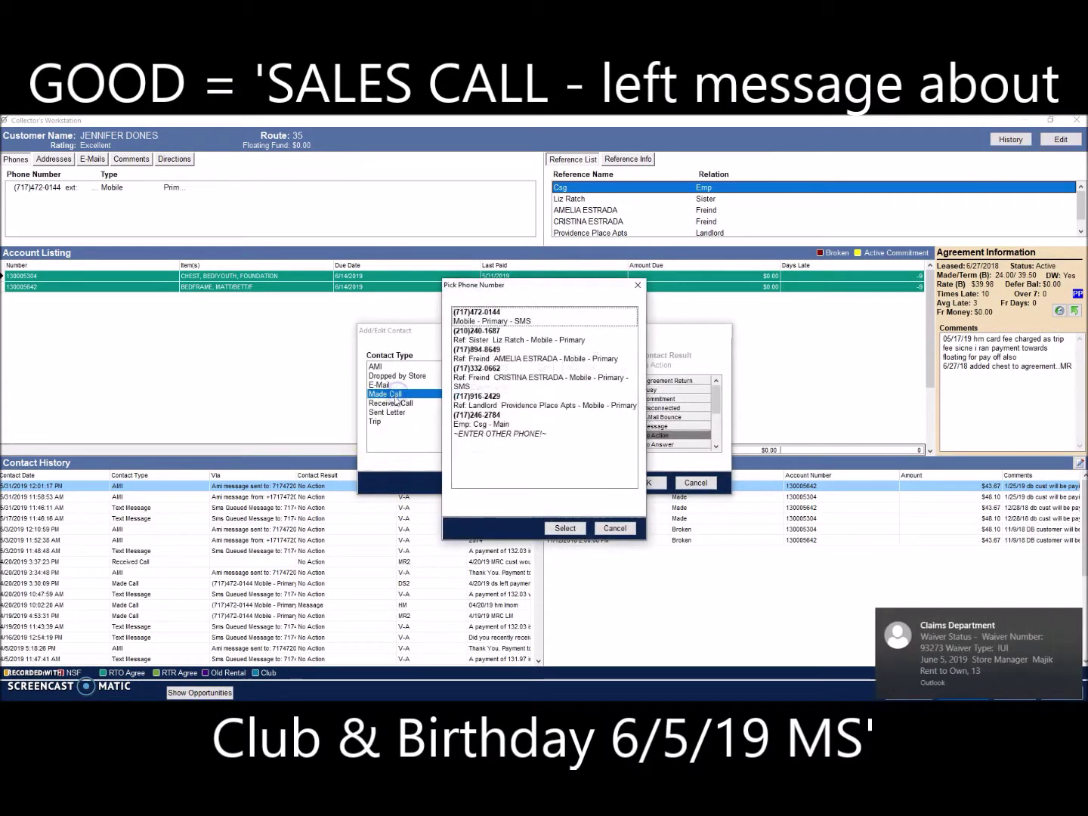
left_click(565, 529)
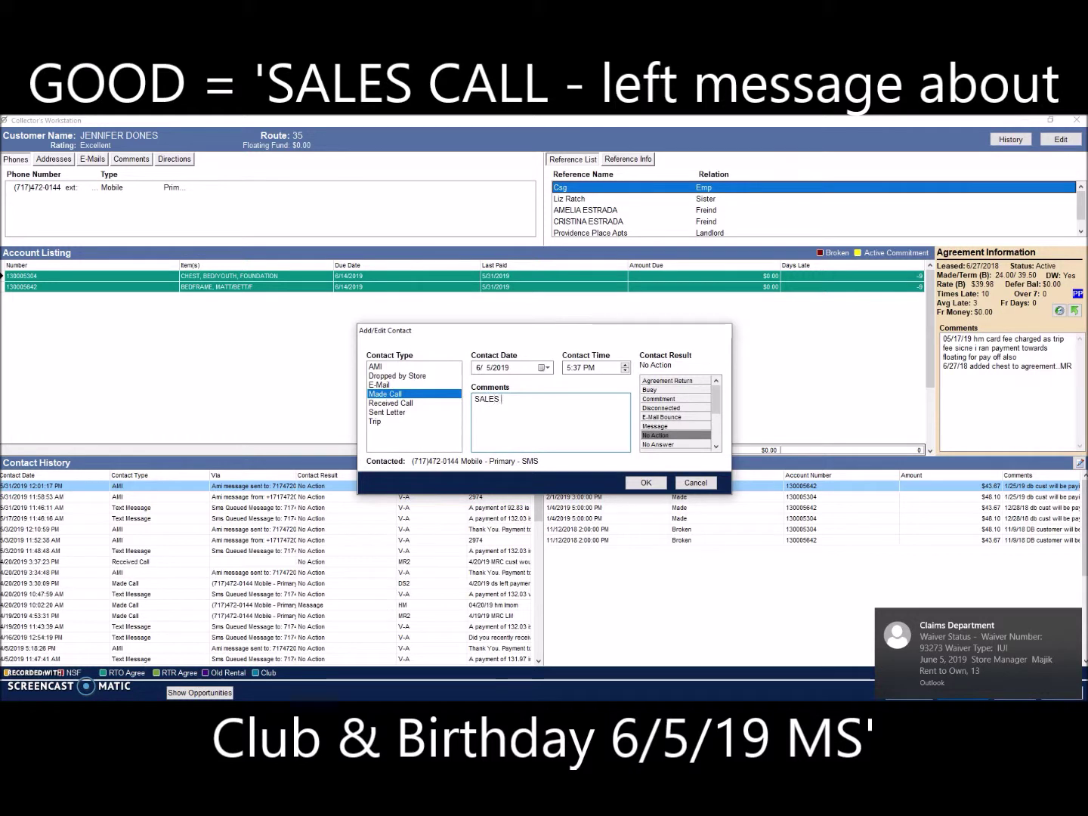
type("CALL TE")
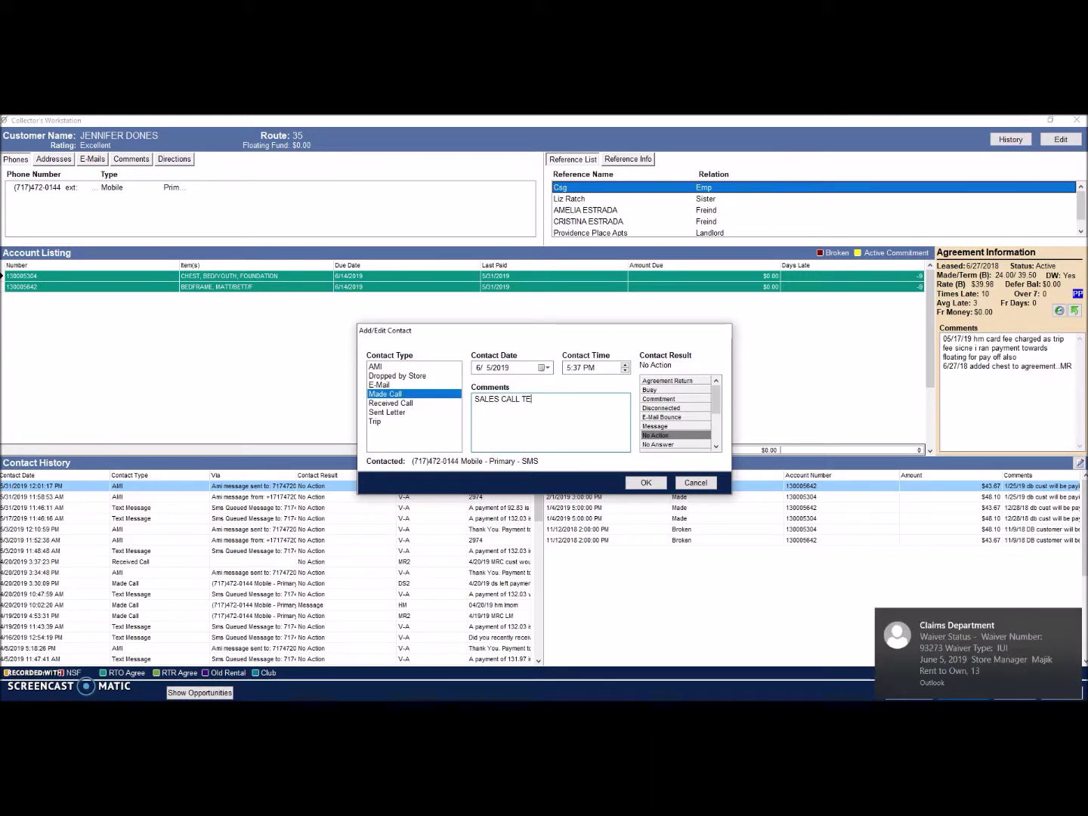
type("ST")
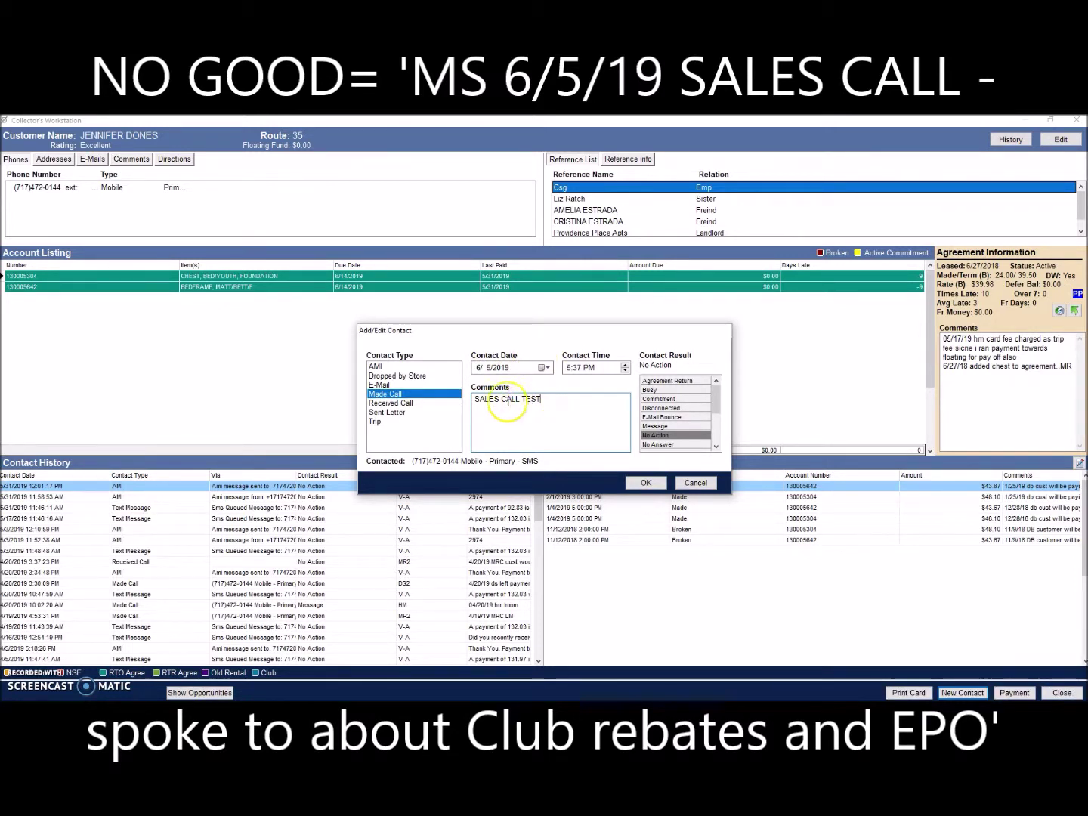
Step: Try a '6/1/19' date and an 'URGENT' prefix in the comment, then remove both
left_click(477, 401)
type("6/18")
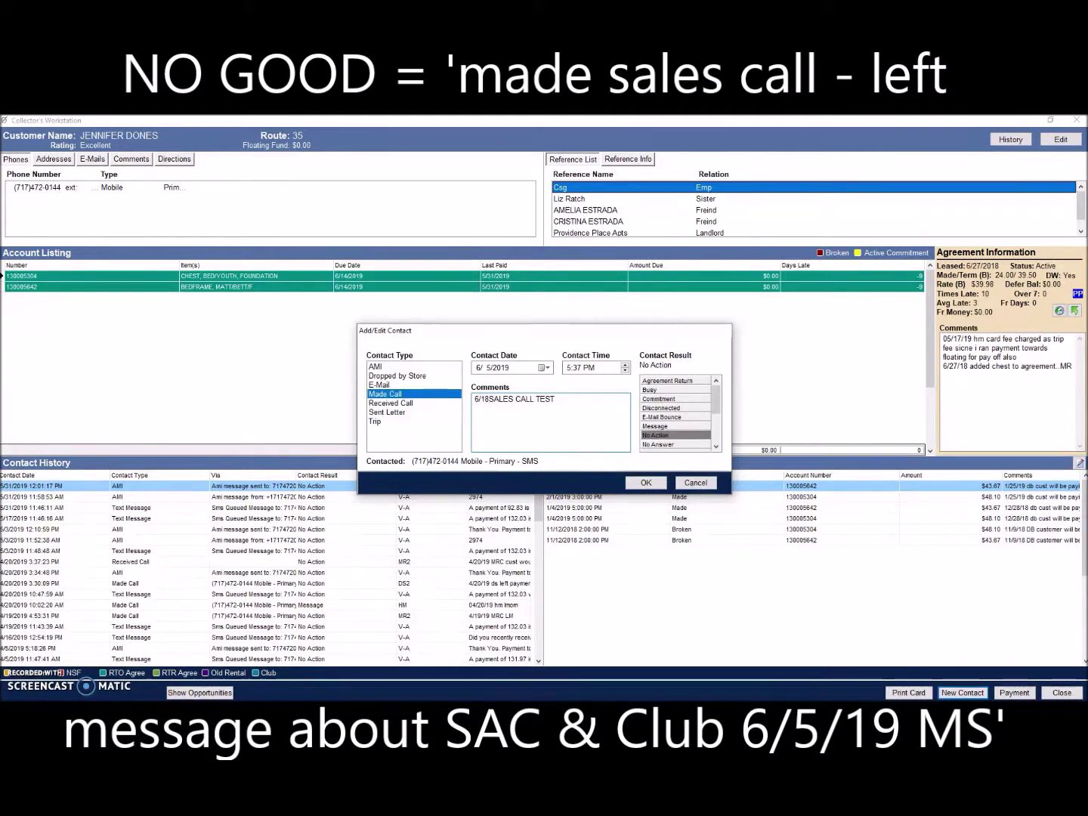
type("/19")
key("BackSpace")
key("BackSpace")
key("BackSpace")
key("BackSpace")
key("BackSpace")
key("BackSpace")
key("BackSpace")
type("URGENT")
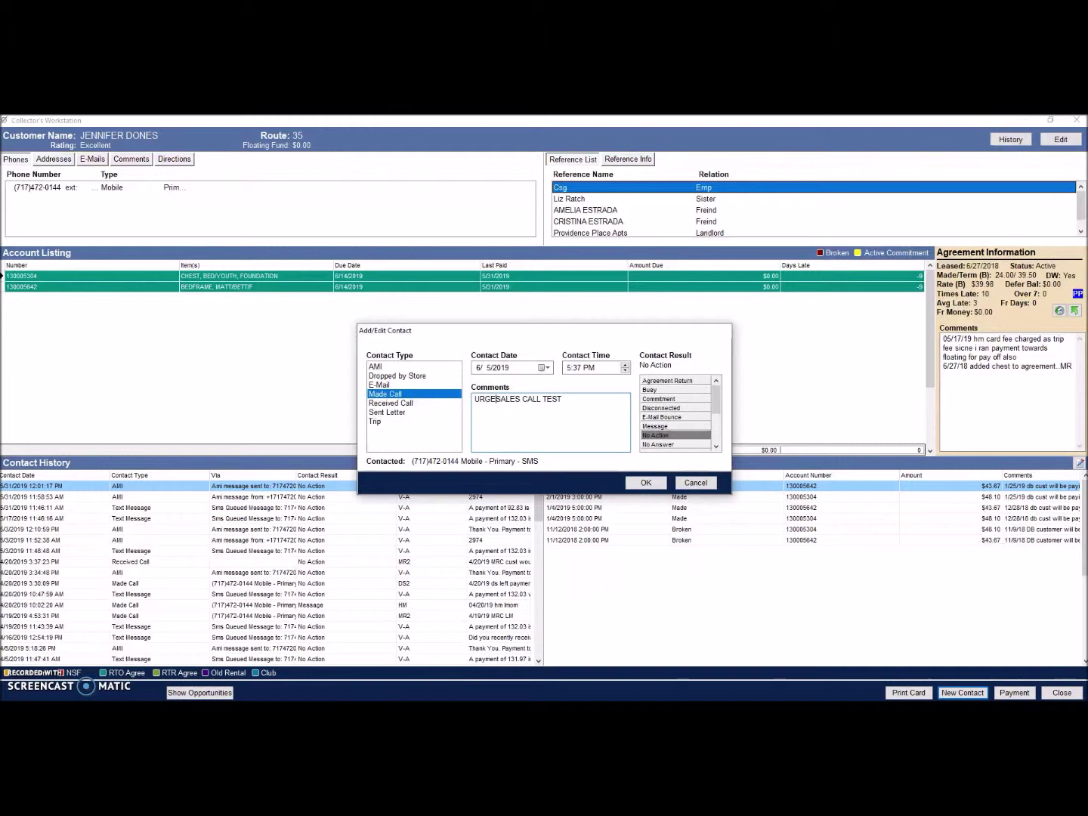
key("BackSpace")
key("BackSpace")
key("BackSpace")
key("BackSpace")
key("BackSpace")
key("BackSpace")
key("BackSpace")
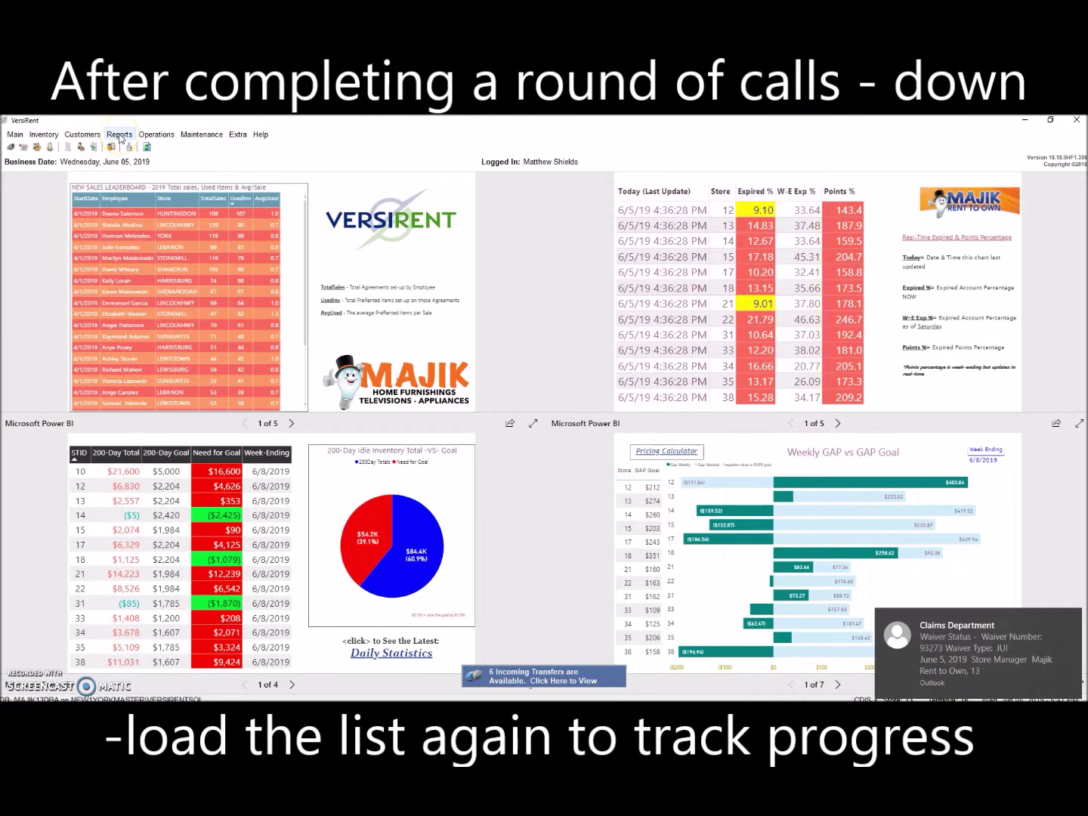
Step: Open and view the Customer Reports > 8 - W - Customer Call List - All Opportunities report
left_click(120, 135)
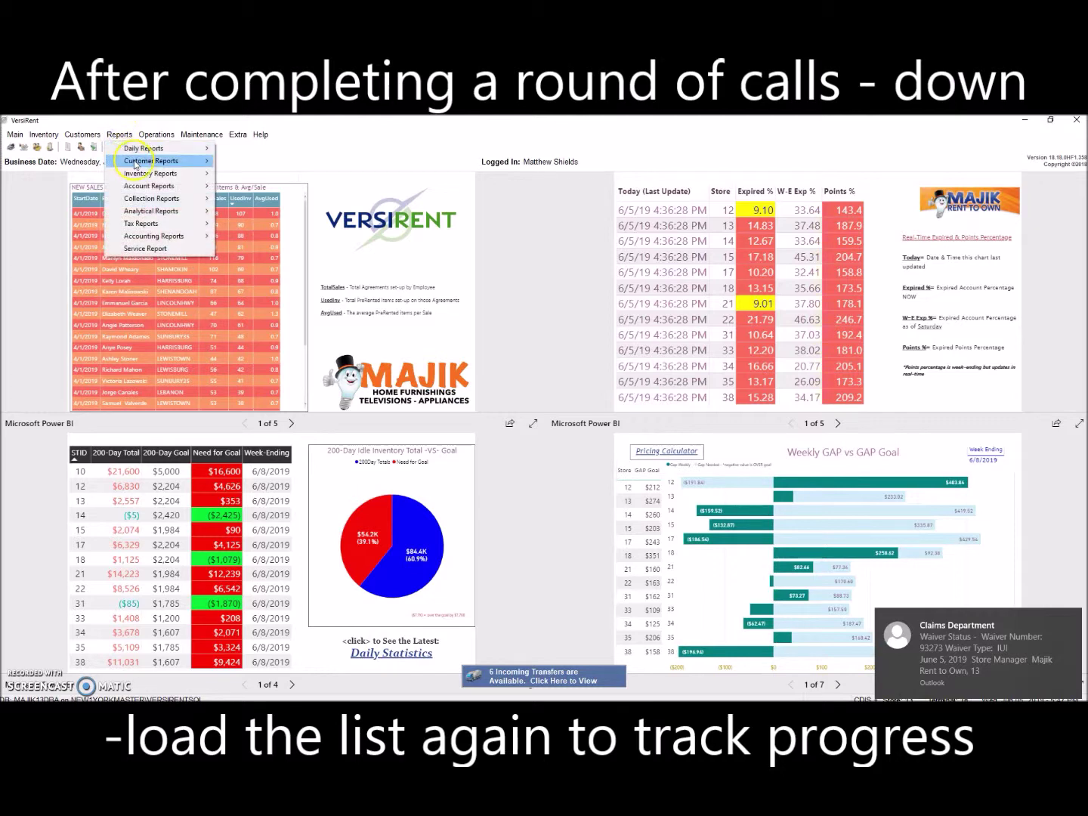
left_click(154, 163)
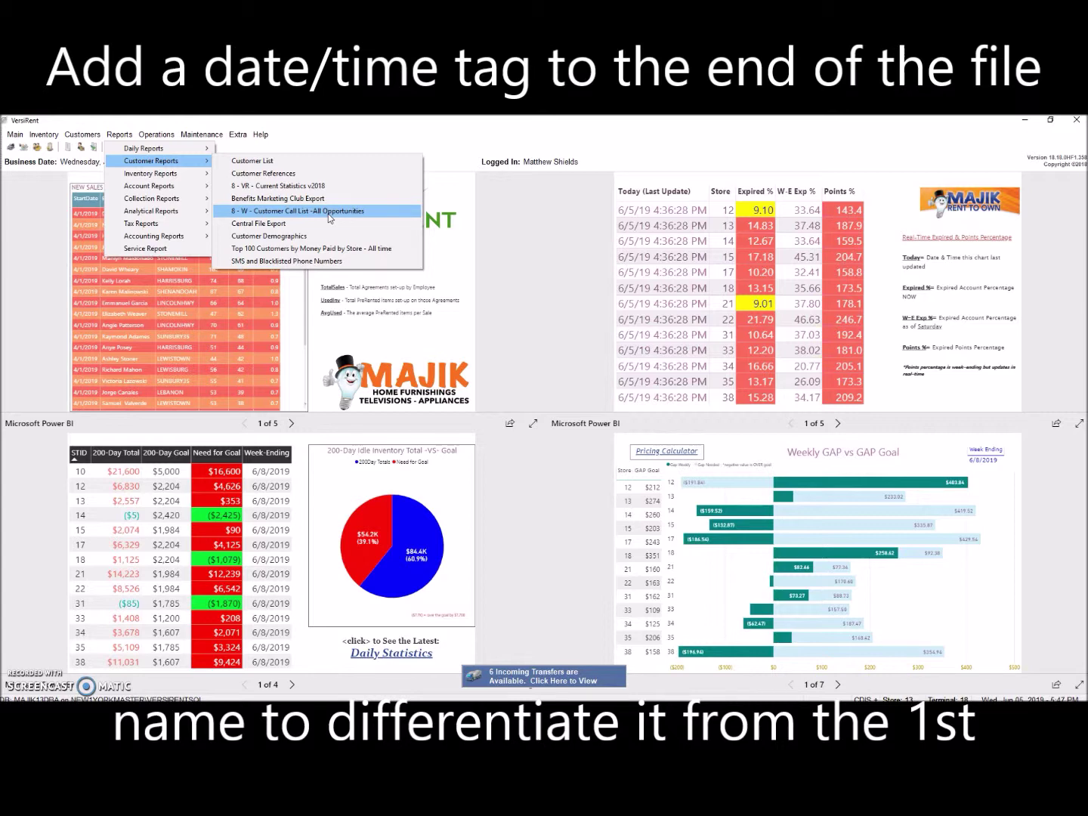
left_click(316, 214)
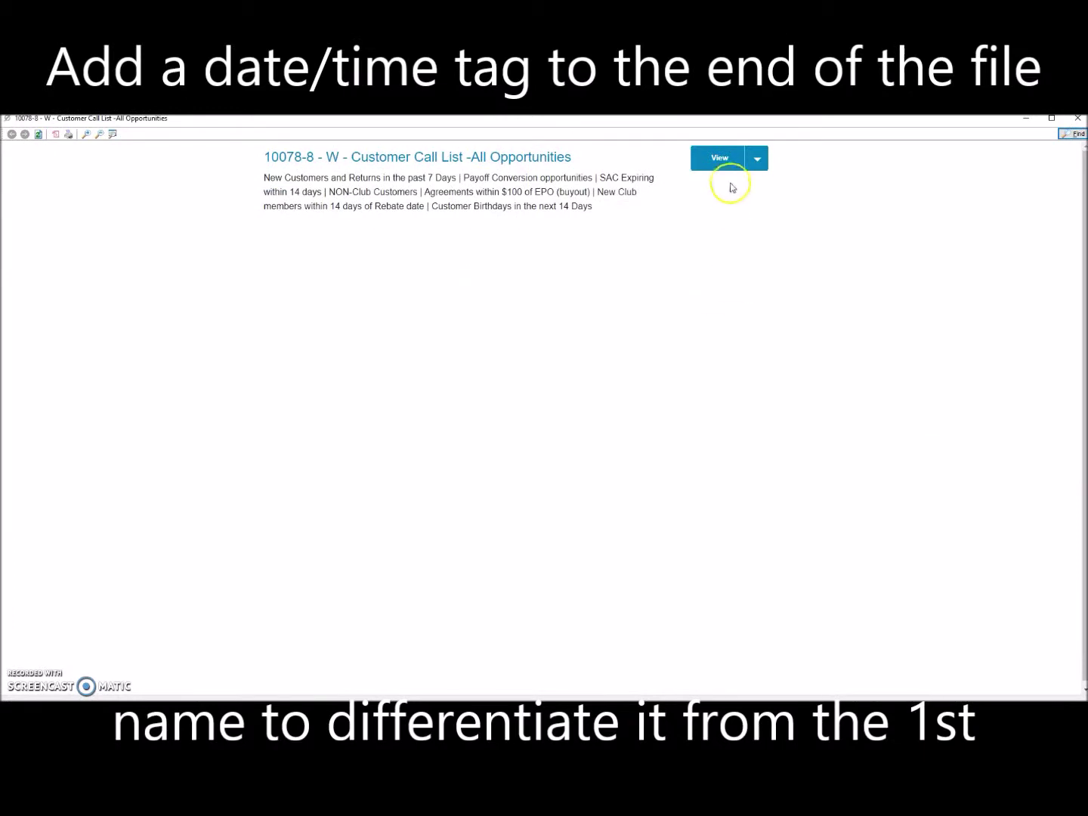
left_click(719, 158)
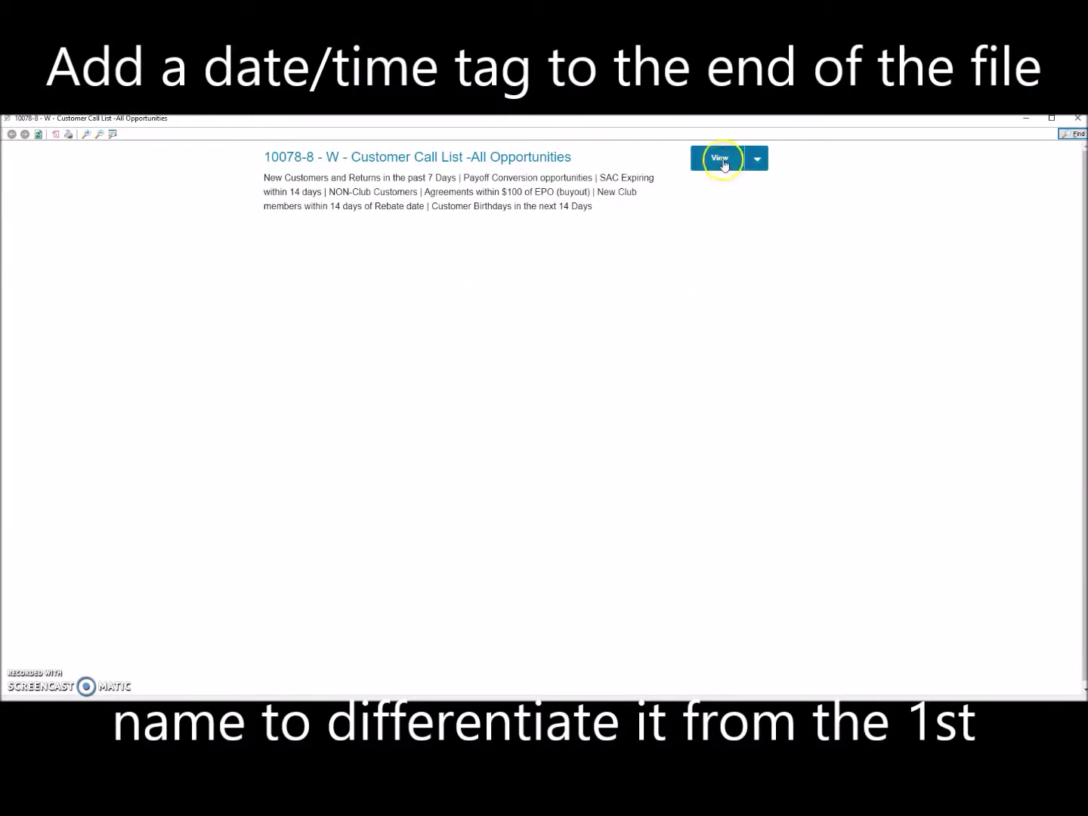
Step: Scroll the report to the Opportunity Calls Made section and check the logged SALES CALL entries
left_click_drag(1085, 487, 1086, 165)
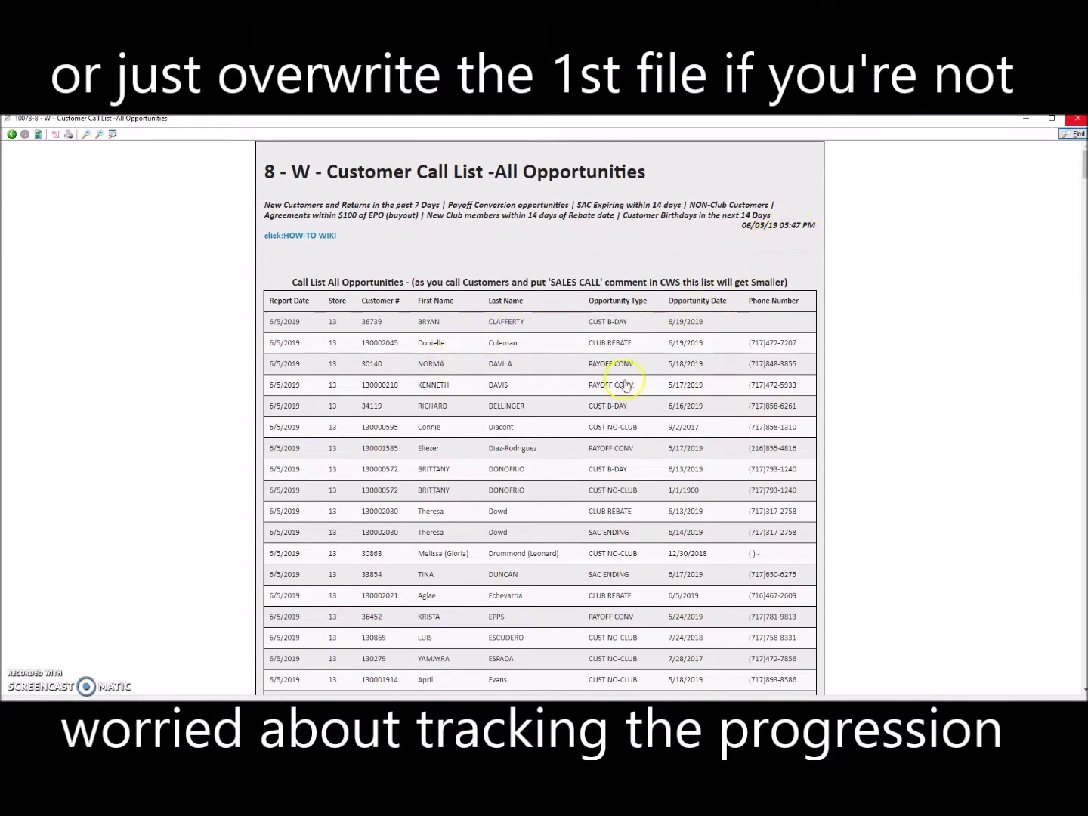
scroll(624, 386, "down", 20)
scroll(557, 536, "down", 10)
scroll(538, 551, "down", 20)
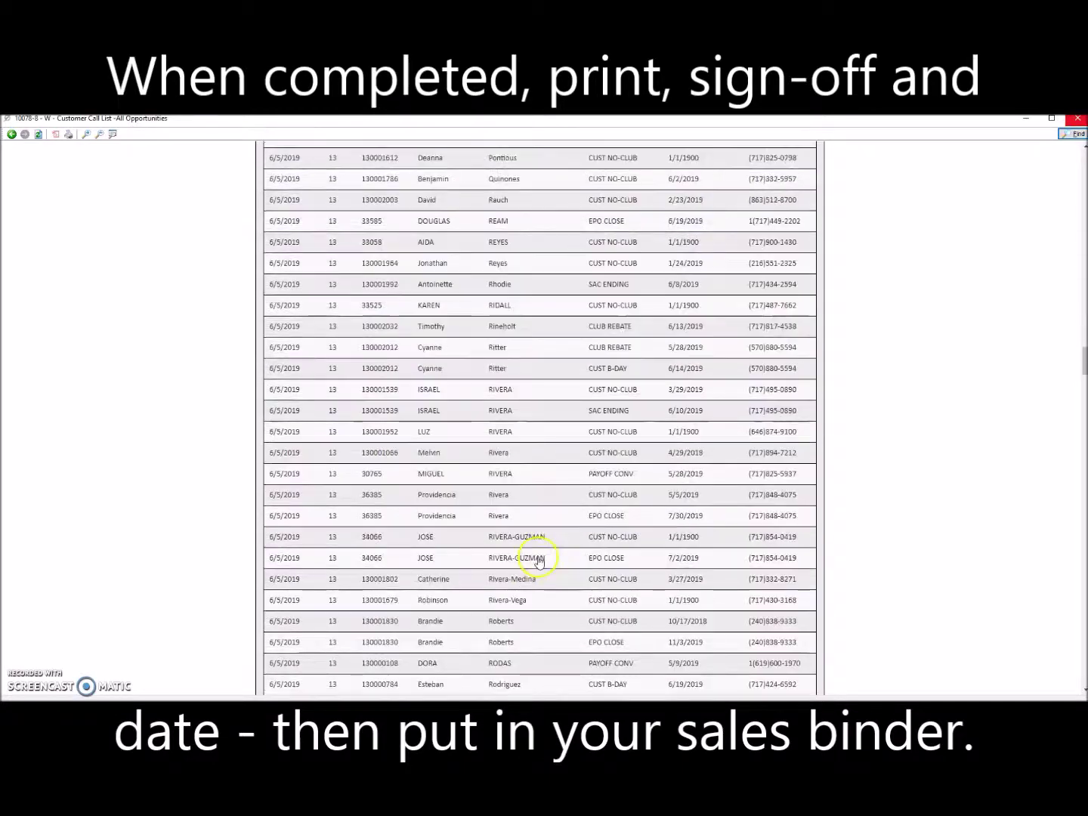
scroll(543, 581, "down", 15)
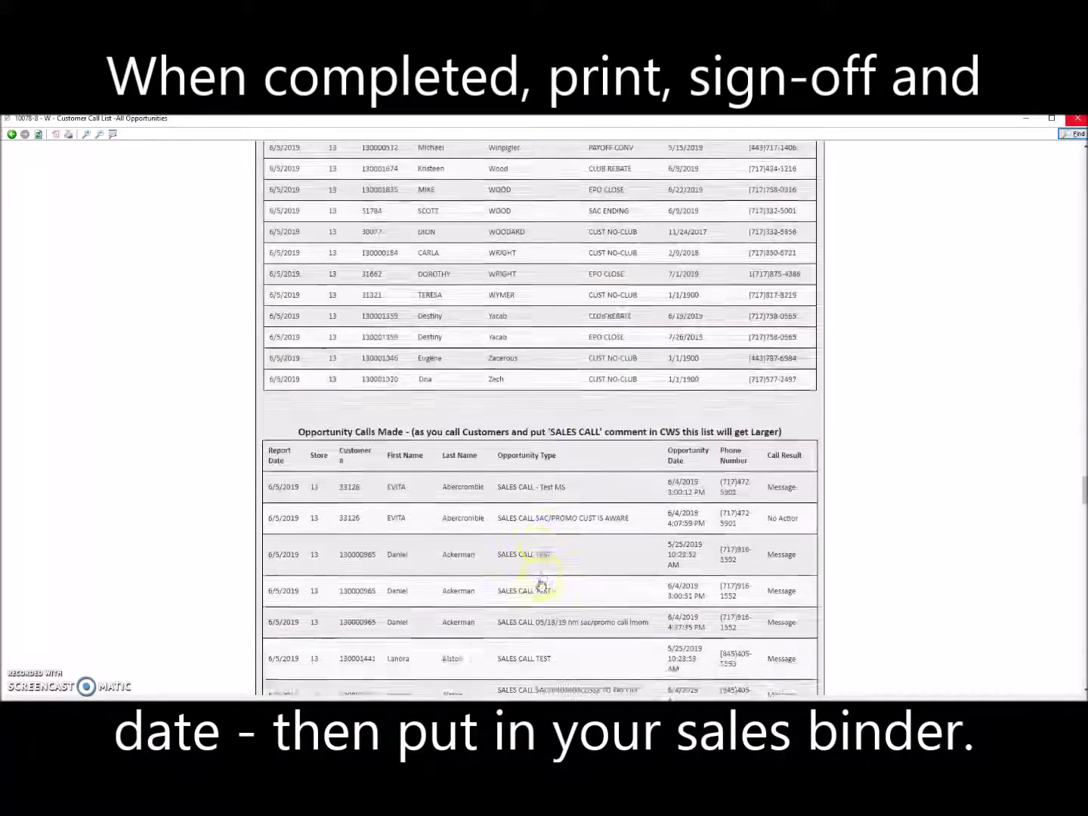
scroll(542, 580, "up", 5)
scroll(543, 581, "down", 3)
scroll(544, 576, "down", 10)
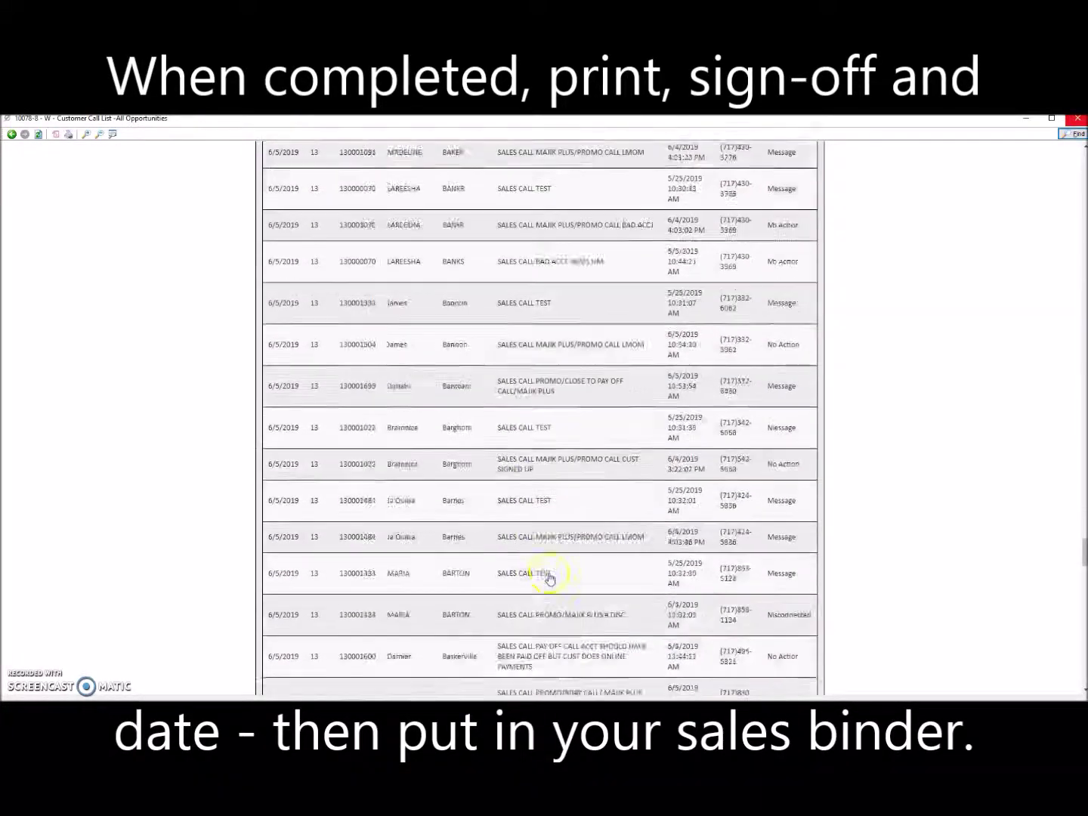
scroll(551, 576, "down", 12)
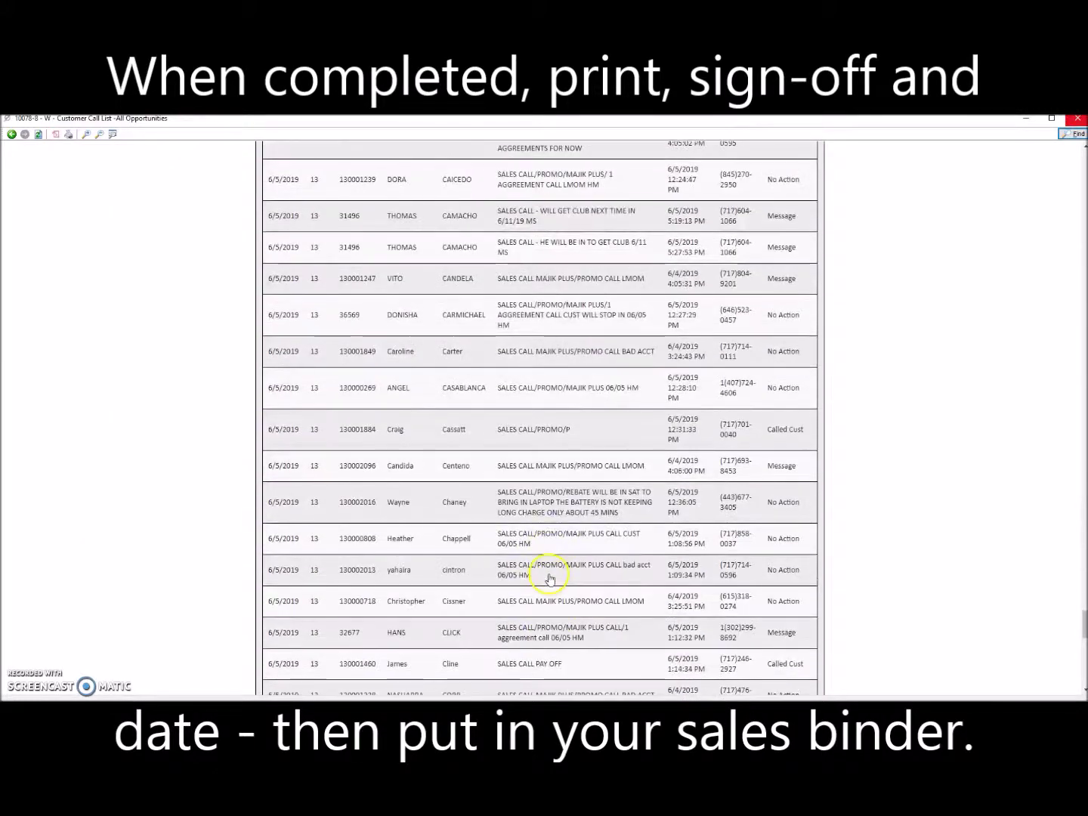
scroll(606, 487, "up", 20)
scroll(597, 499, "down", 8)
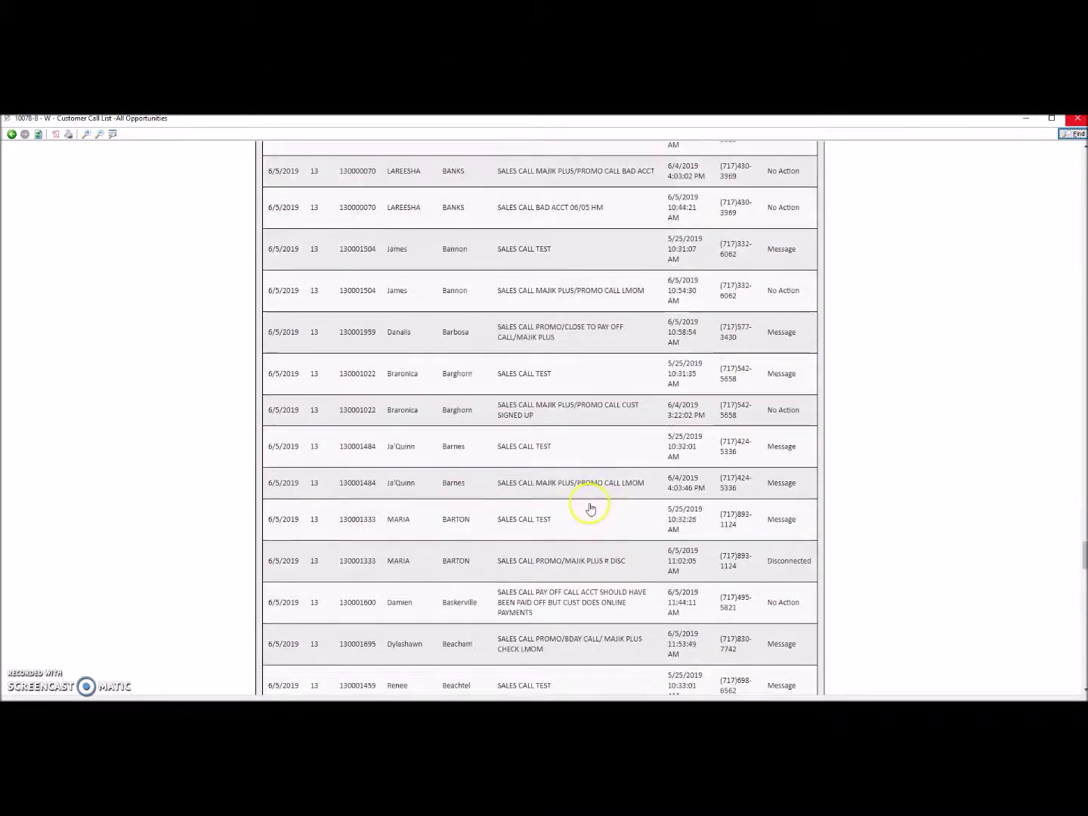
scroll(589, 507, "up", 4)
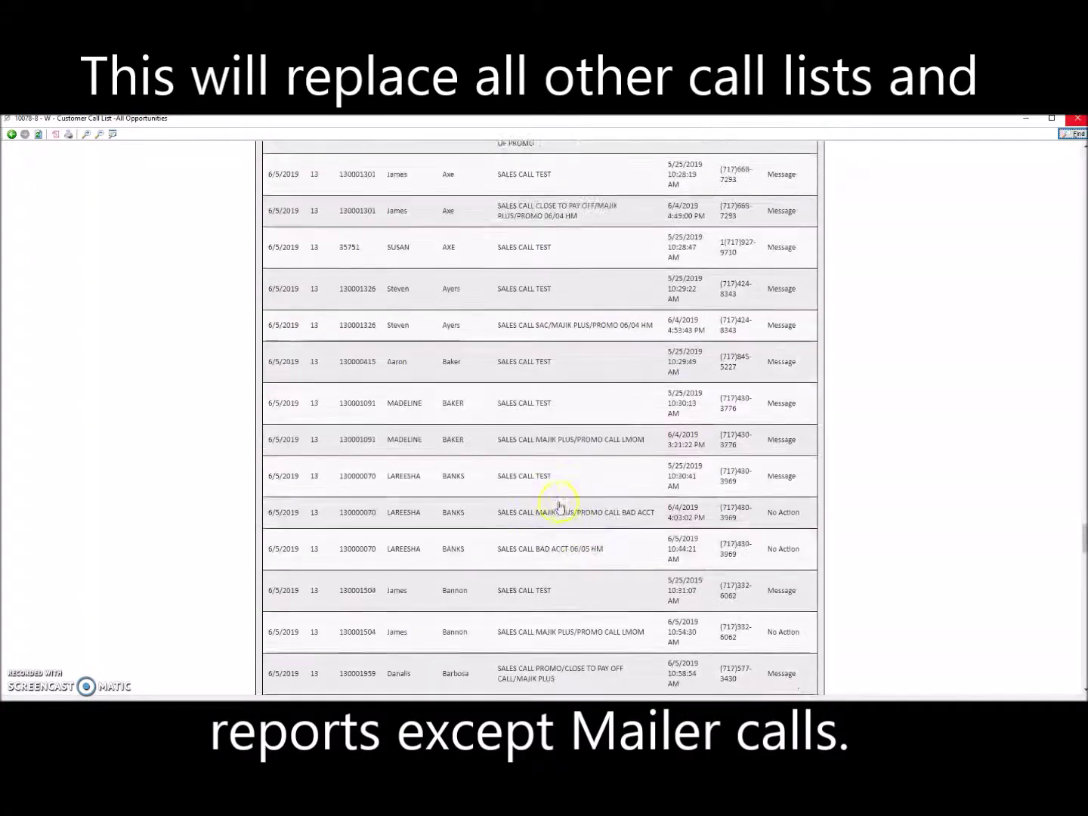
scroll(537, 505, "up", 4)
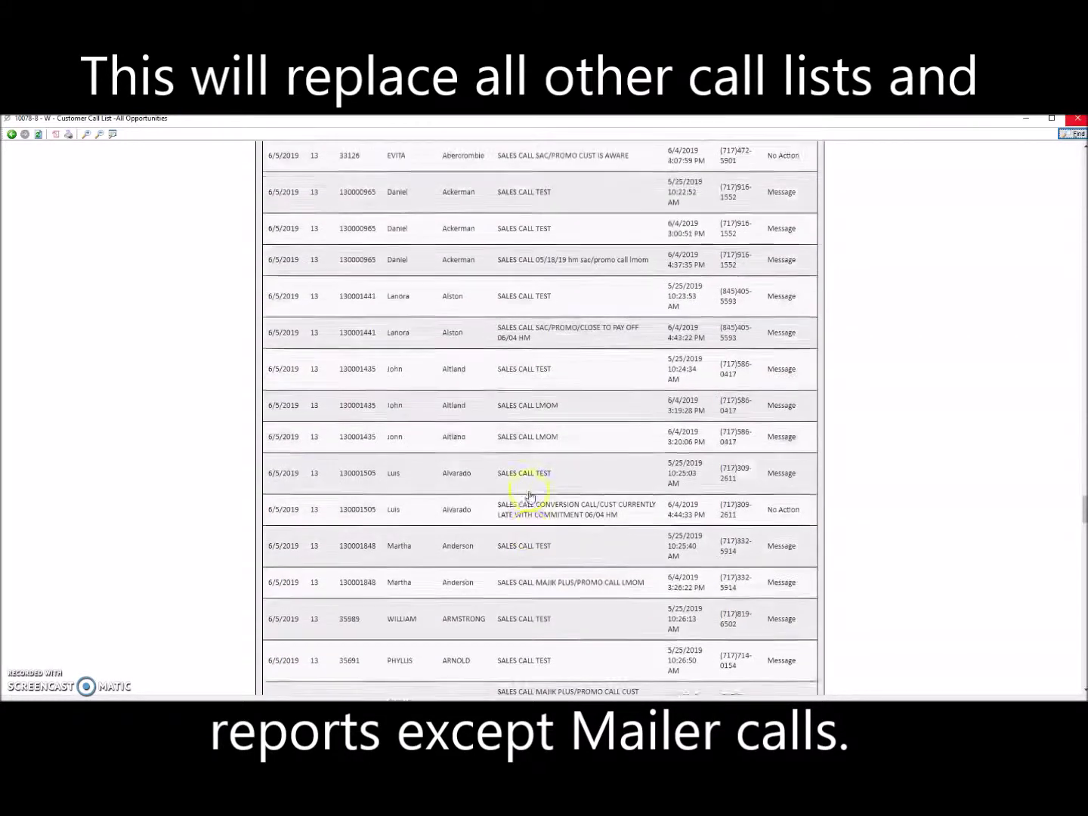
scroll(529, 496, "up", 4)
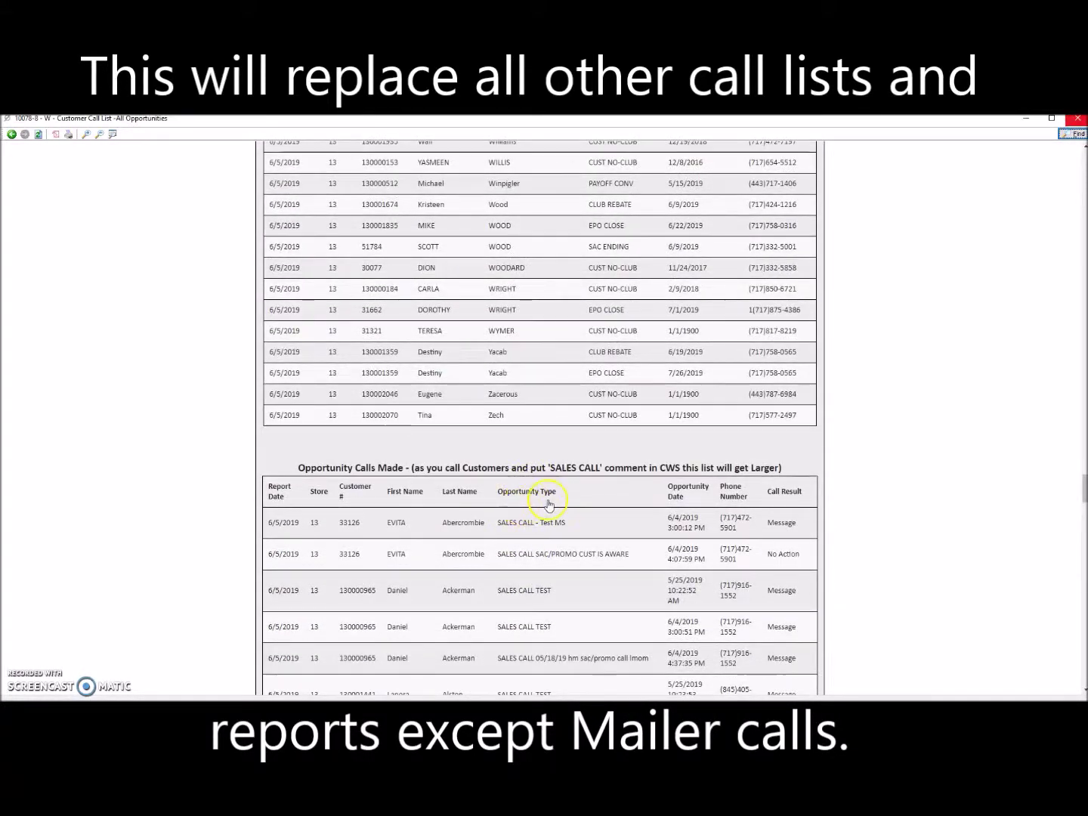
scroll(548, 506, "up", 20)
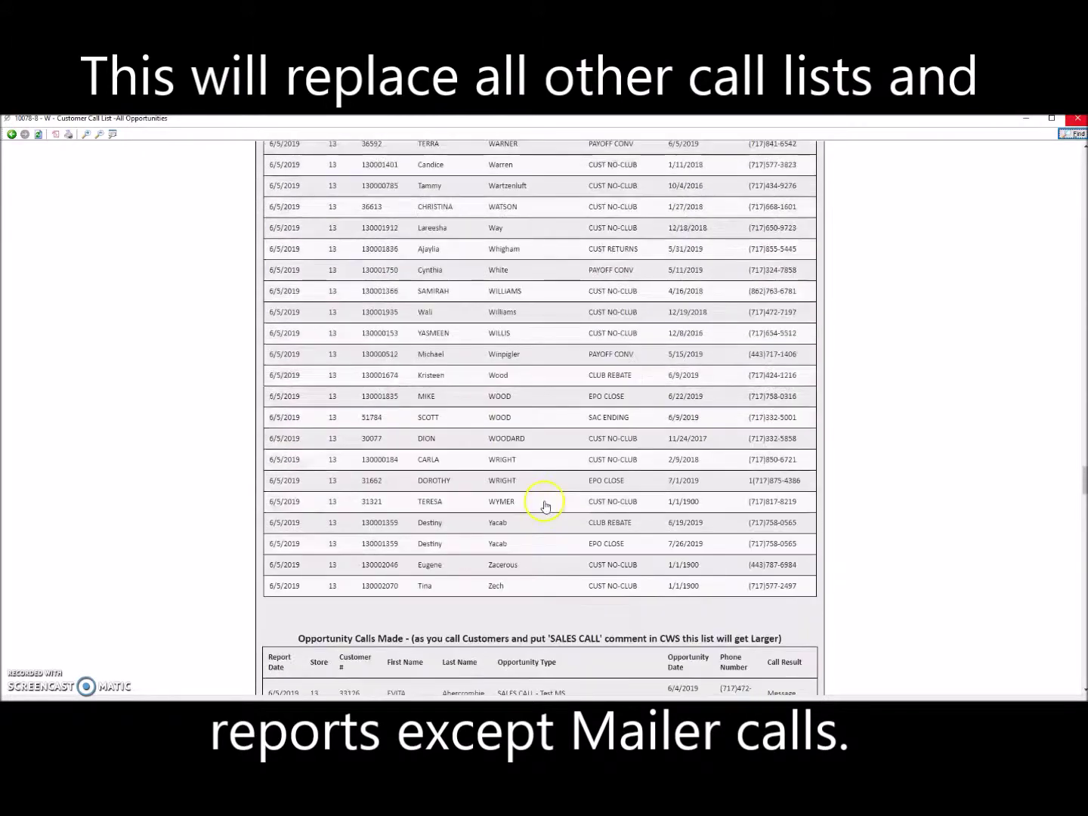
scroll(549, 497, "down", 20)
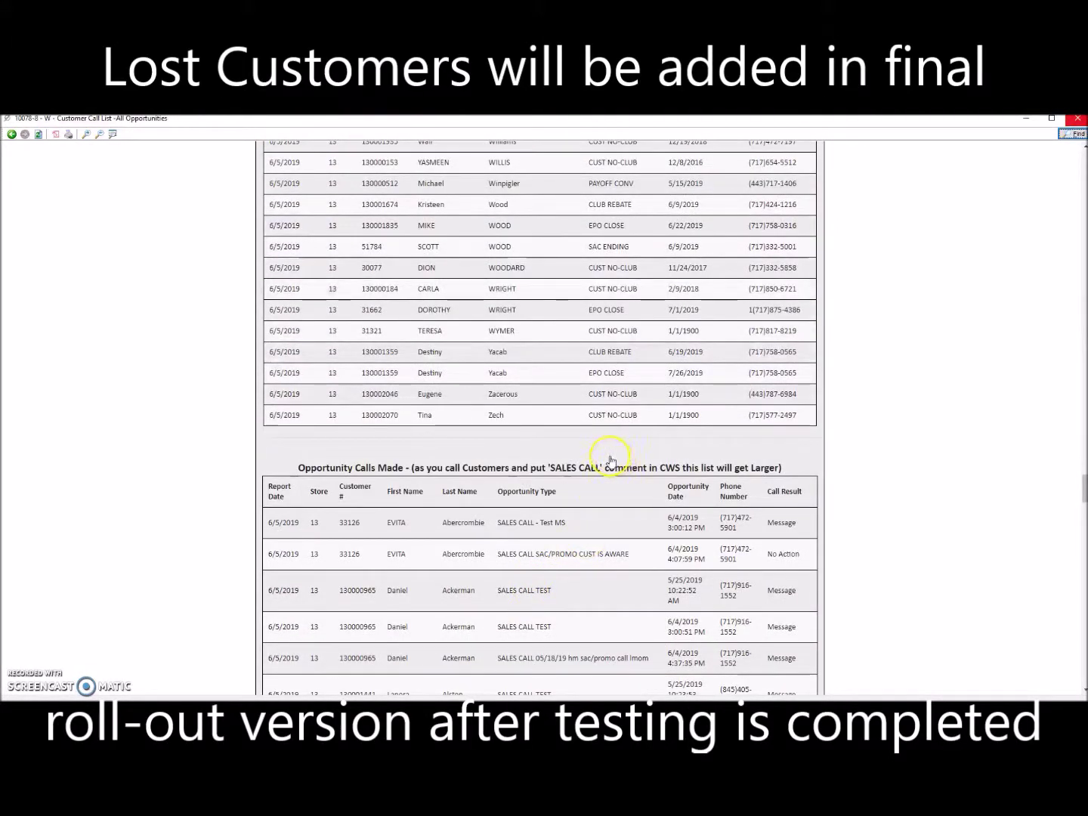
scroll(593, 449, "up", 20)
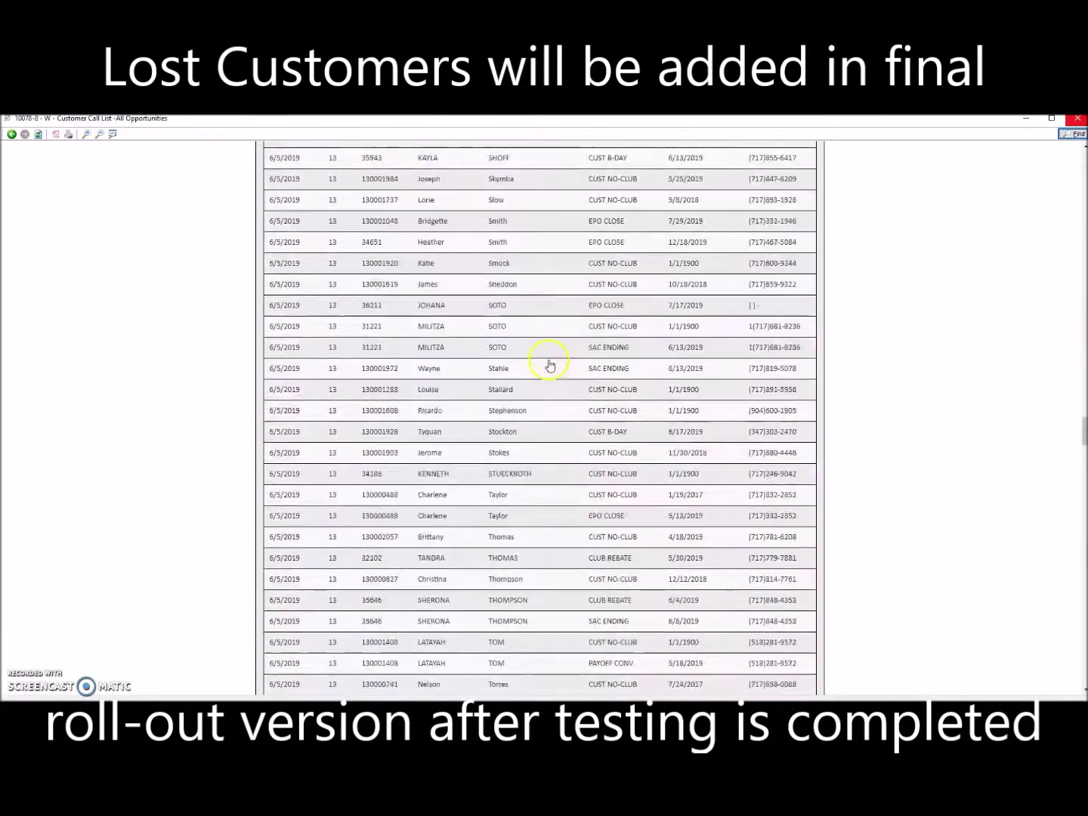
scroll(552, 365, "down", 20)
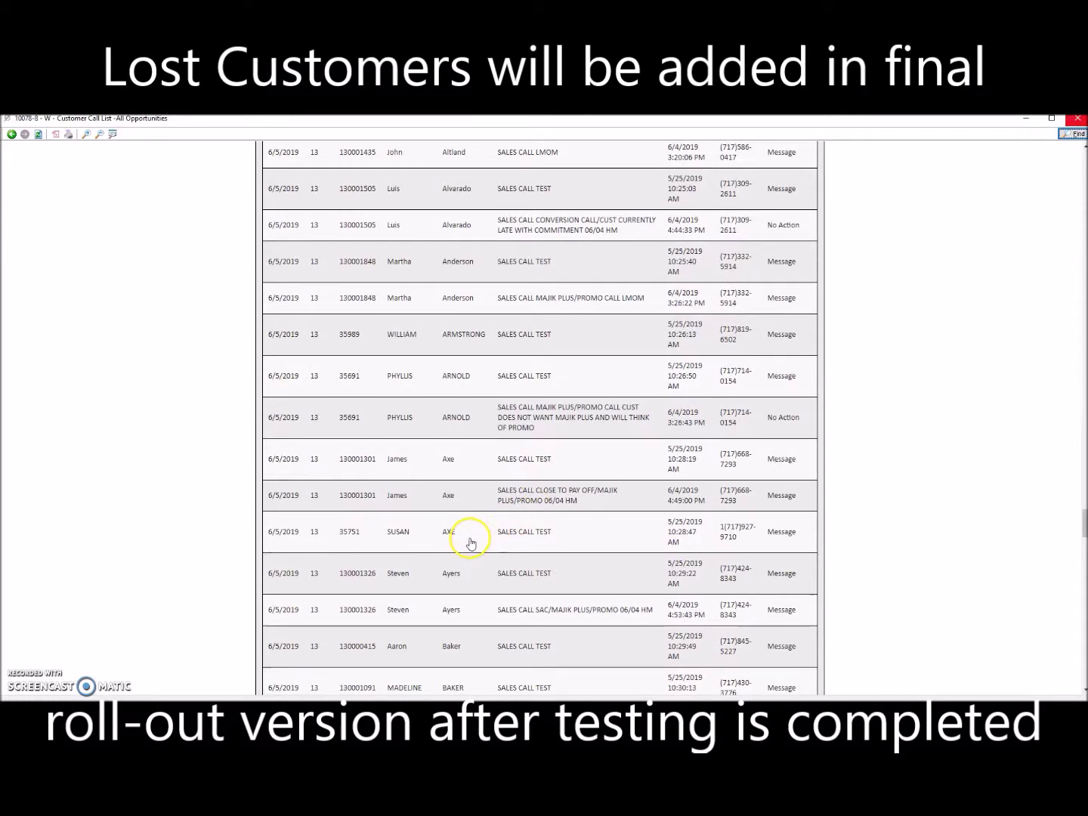
scroll(560, 481, "up", 5)
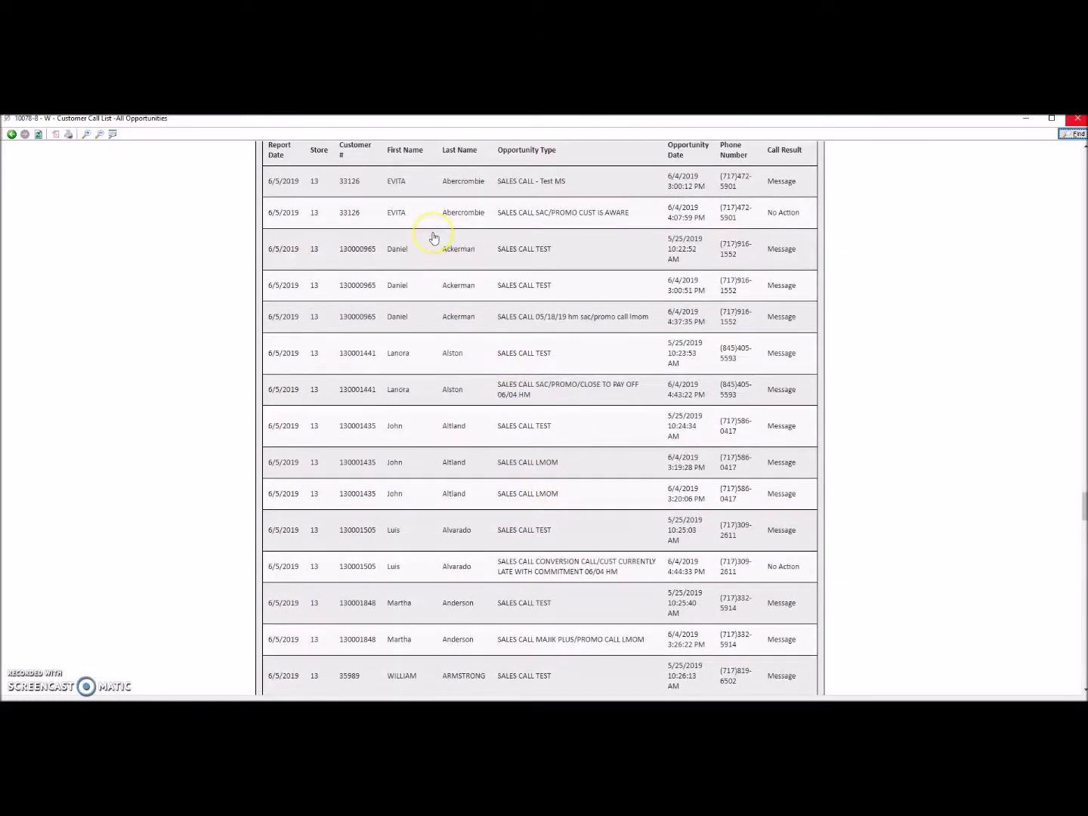
scroll(420, 317, "up", 3)
left_click(410, 325)
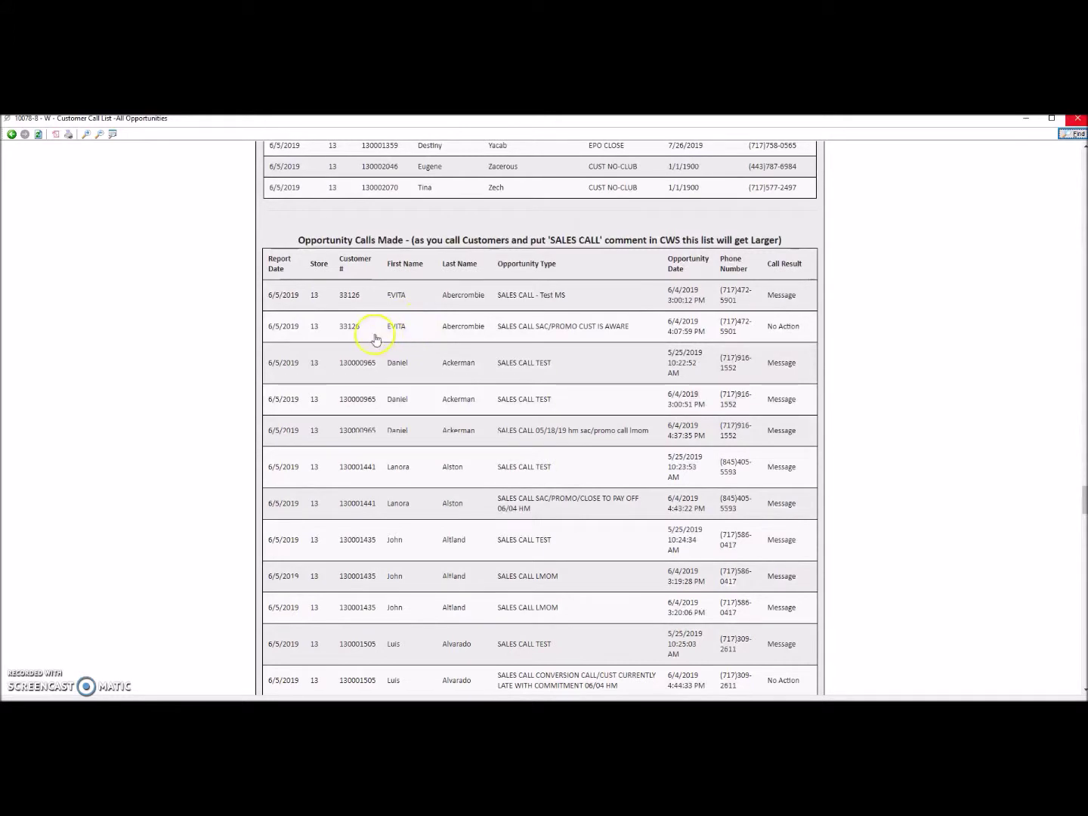